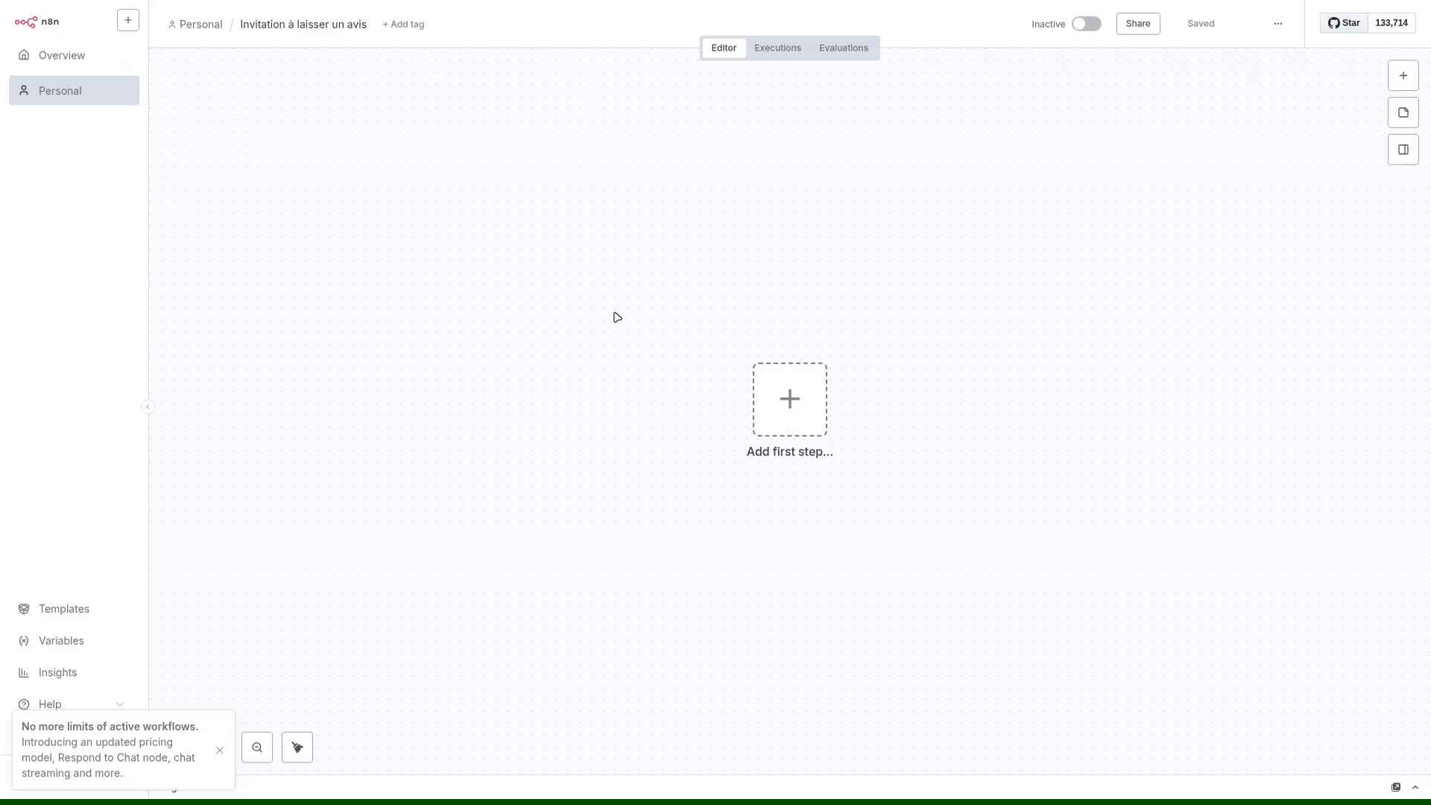
Look over the e-mail address list in column A of table.csv in ONLYOFFICE and return to the n8n workflow.
{"action": "key", "text": "ctrl+alt+Right"}
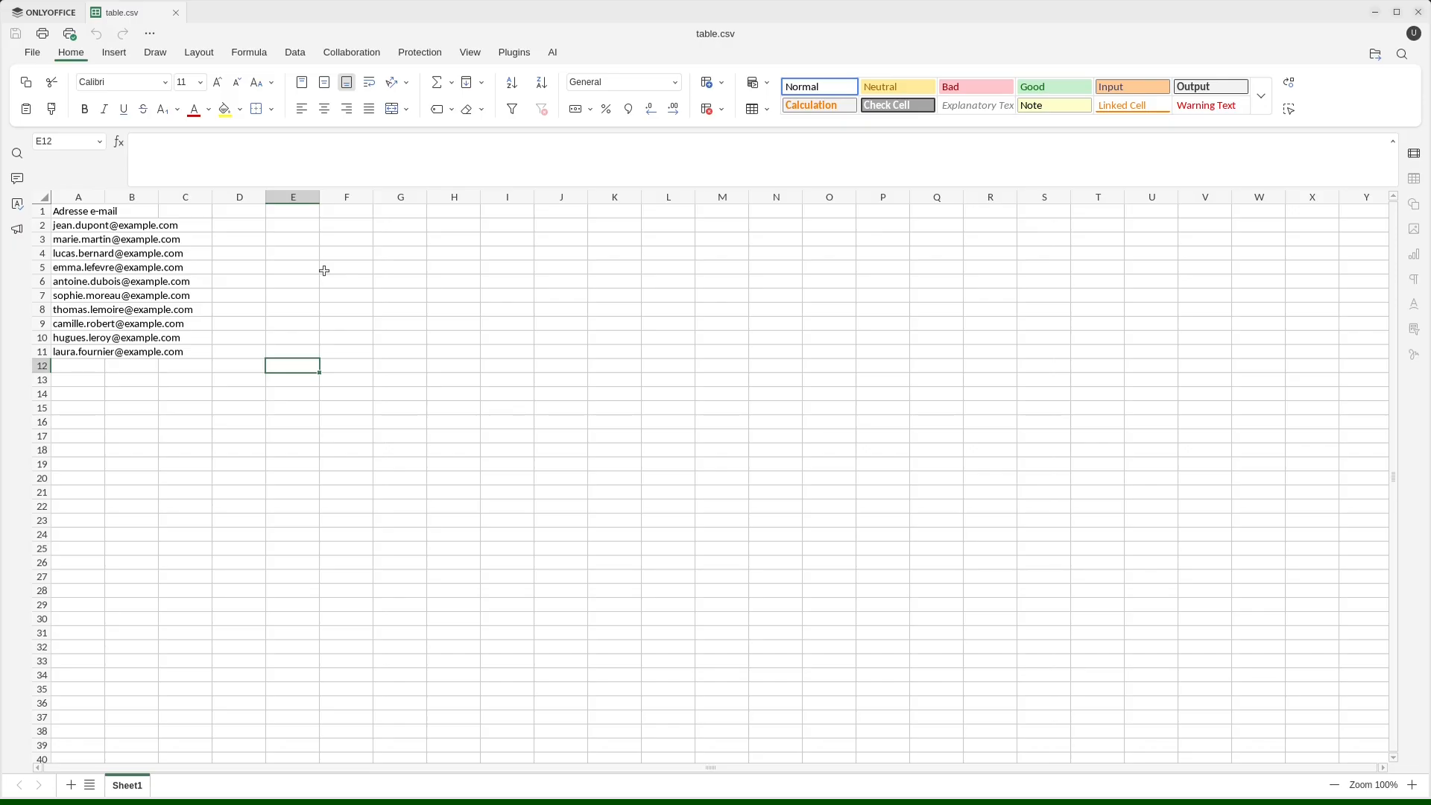
{"action": "left_click_drag", "start_coordinate": [73, 227], "coordinate": [75, 352]}
{"action": "left_click", "coordinate": [284, 337]}
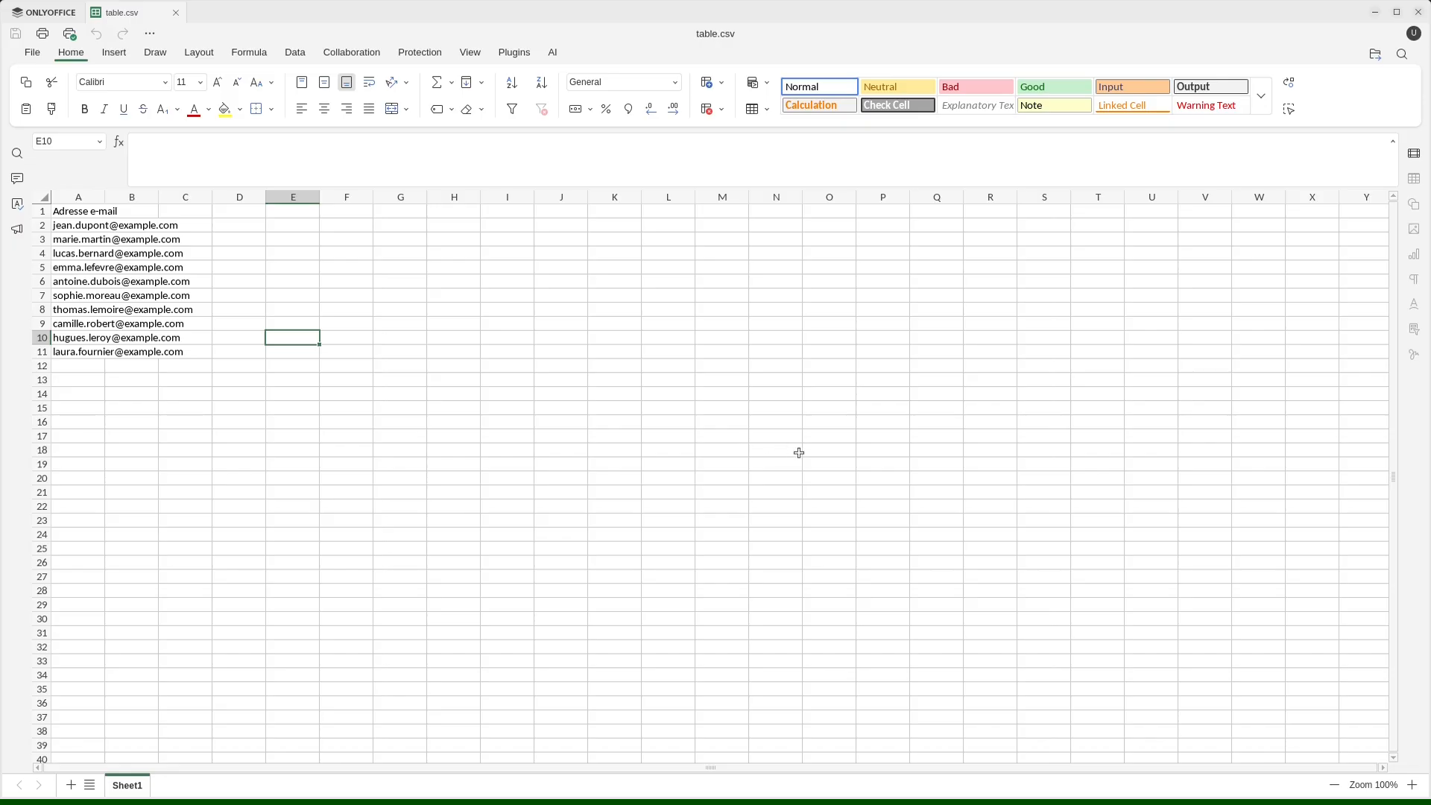
{"action": "key", "text": "ctrl+alt+Left"}
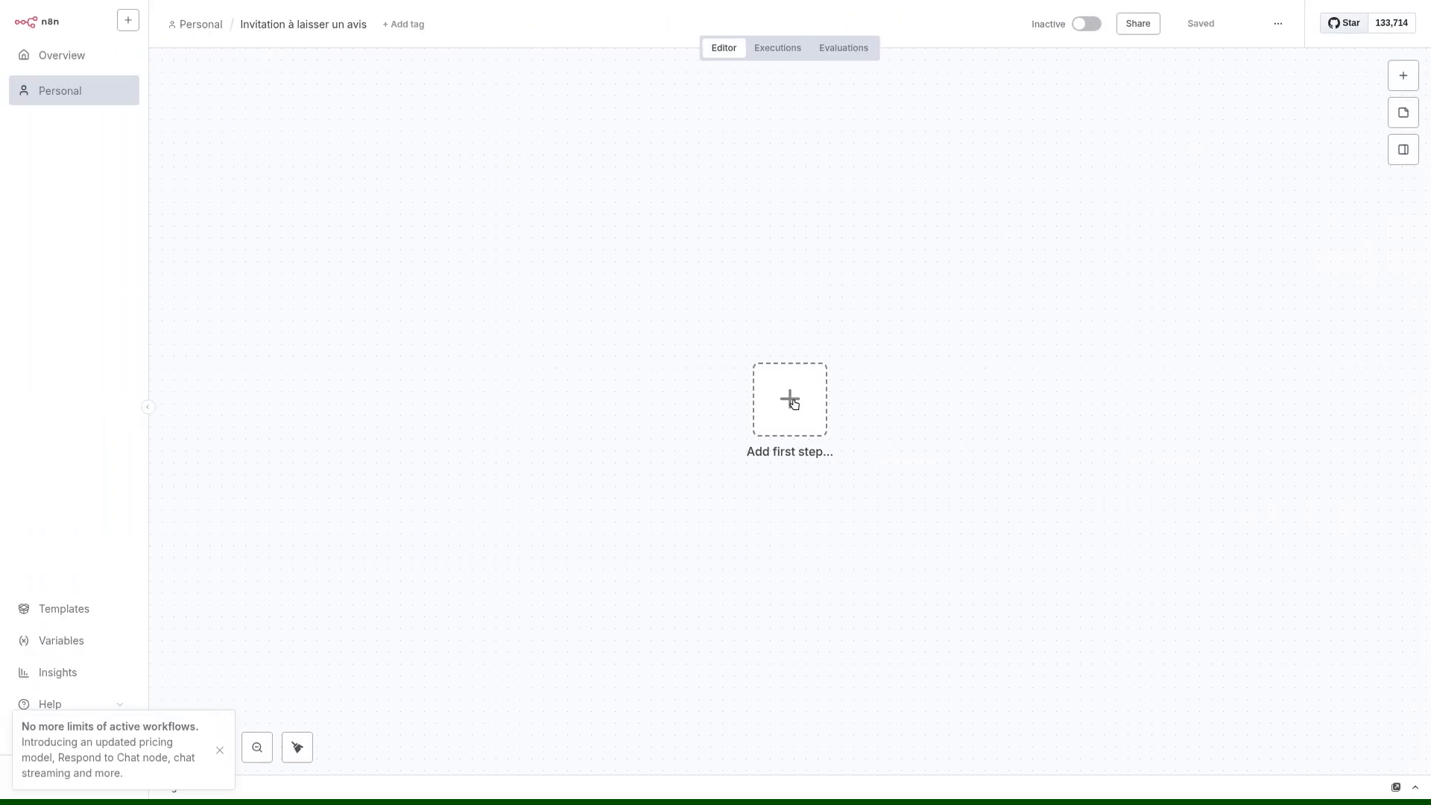
Add the On new n8n Form event trigger as the workflow's first step and leave its settings.
{"action": "left_click", "coordinate": [795, 404]}
{"action": "type", "text": "form"}
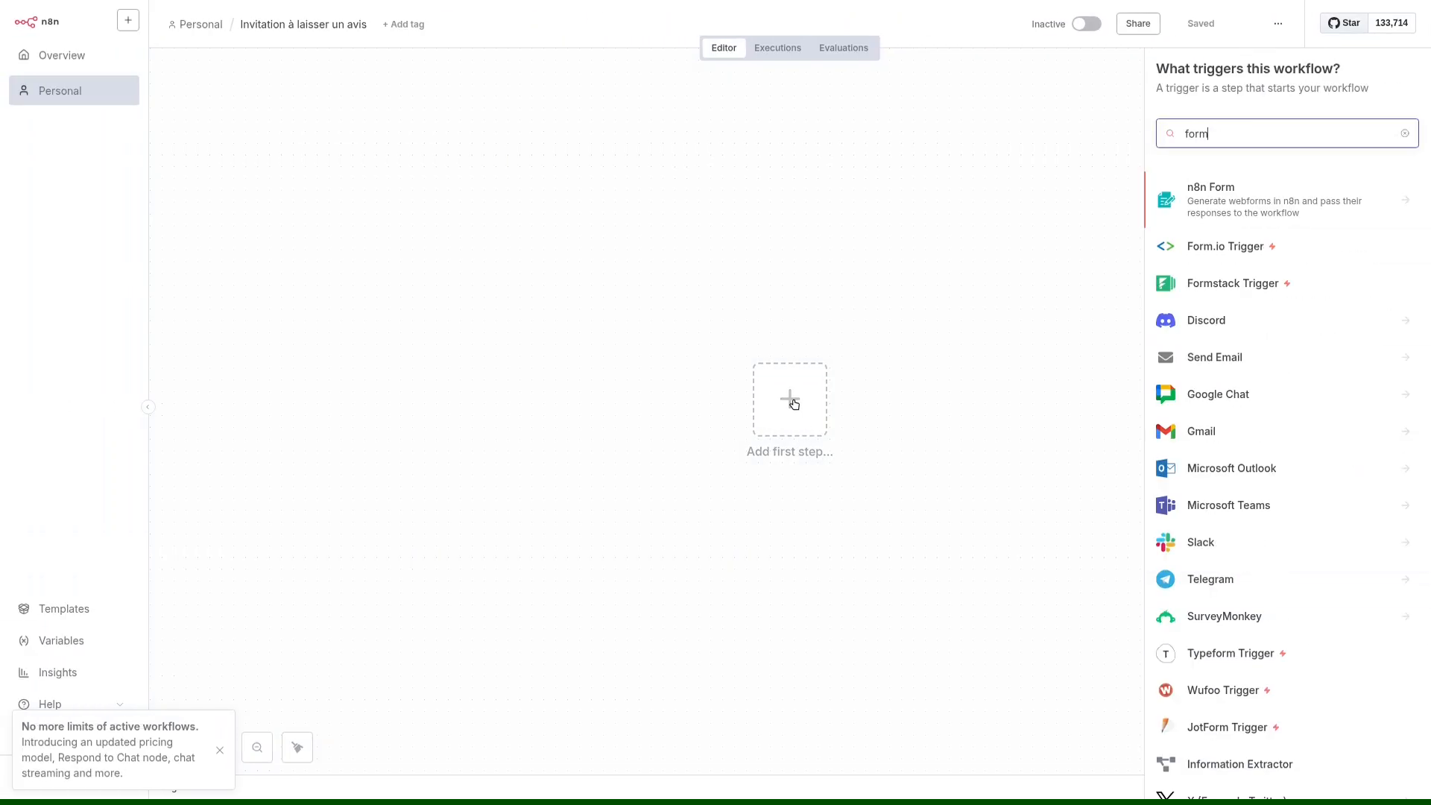
{"action": "left_click", "coordinate": [1258, 216]}
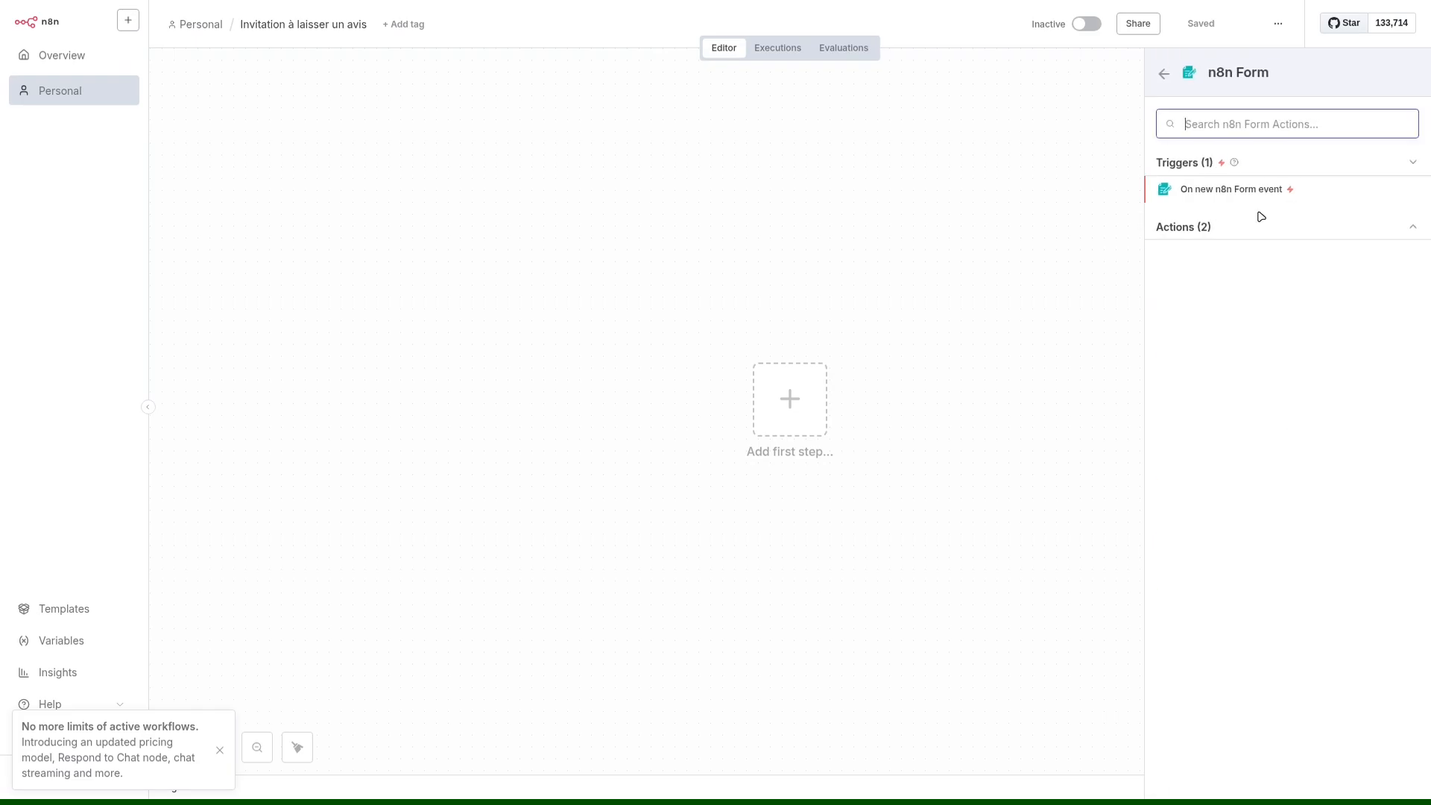
{"action": "left_click", "coordinate": [1243, 195]}
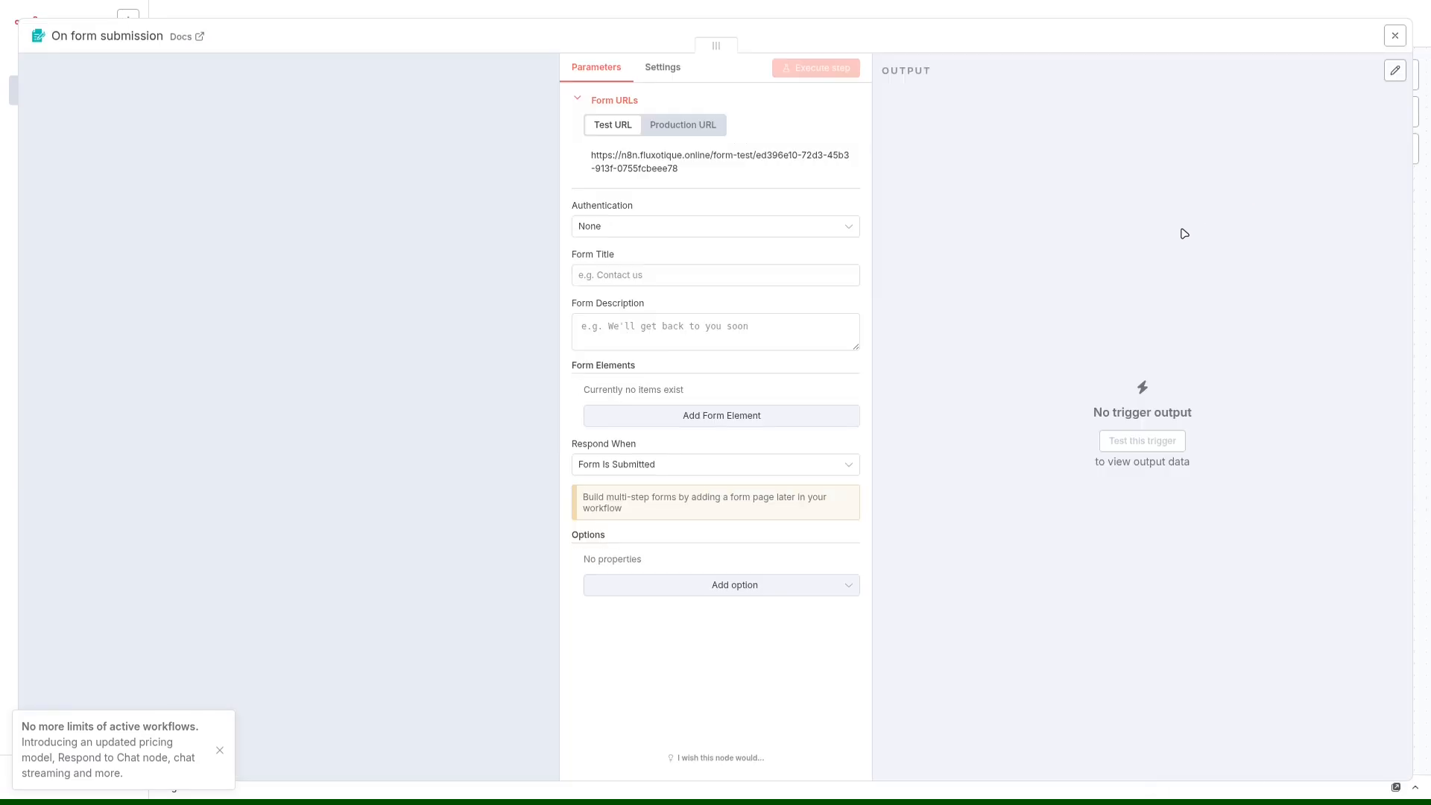
{"action": "left_click", "coordinate": [886, 15]}
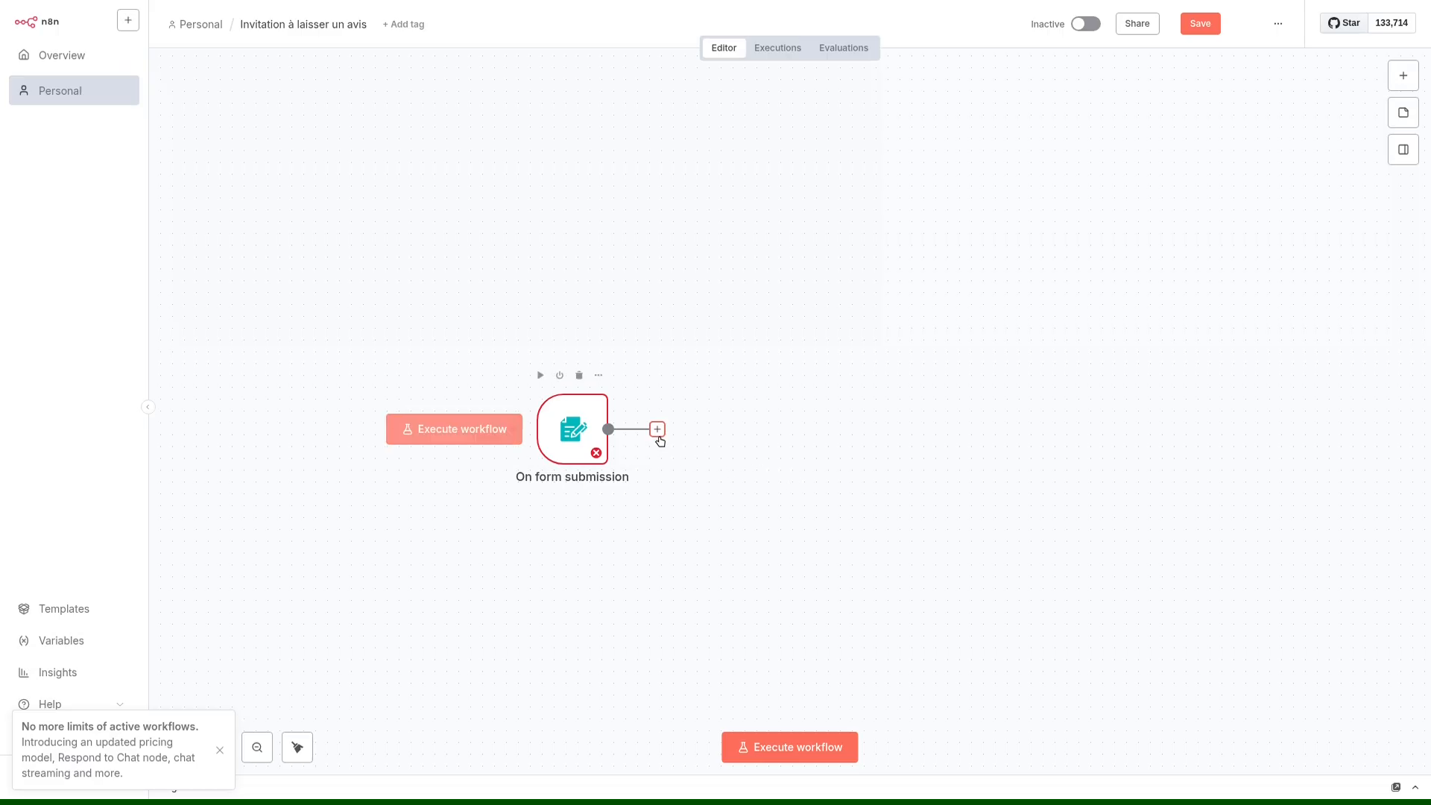
Search the available nodes for mail options using smtp, gmail and outl.
{"action": "left_click", "coordinate": [1403, 76]}
{"action": "type", "text": "smtp"}
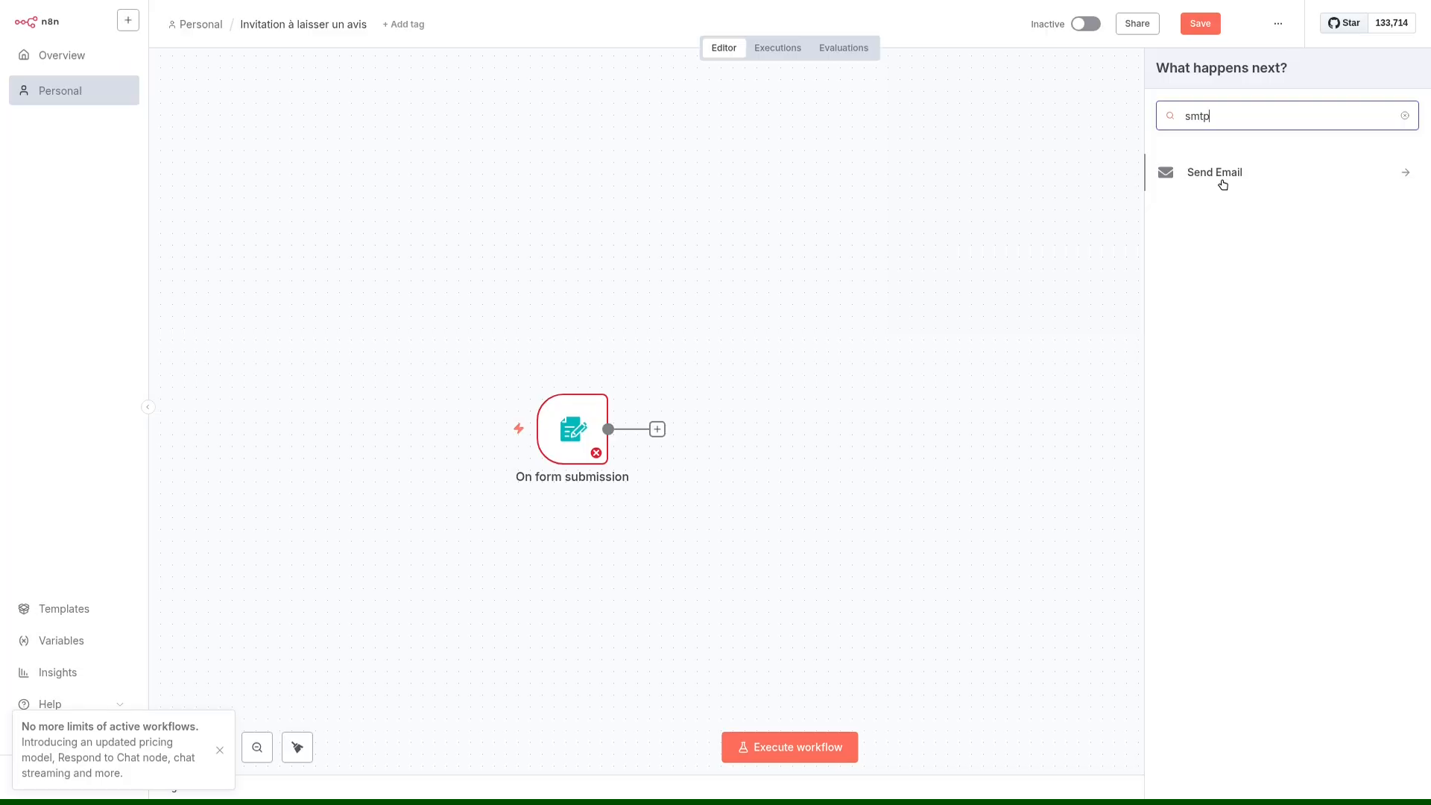
{"action": "double_click", "coordinate": [1219, 120]}
{"action": "type", "text": "gmail"}
{"action": "key", "text": "BackSpace"}
{"action": "key", "text": "BackSpace"}
{"action": "key", "text": "BackSpace"}
{"action": "key", "text": "BackSpace"}
{"action": "key", "text": "BackSpace"}
{"action": "type", "text": "outl"}
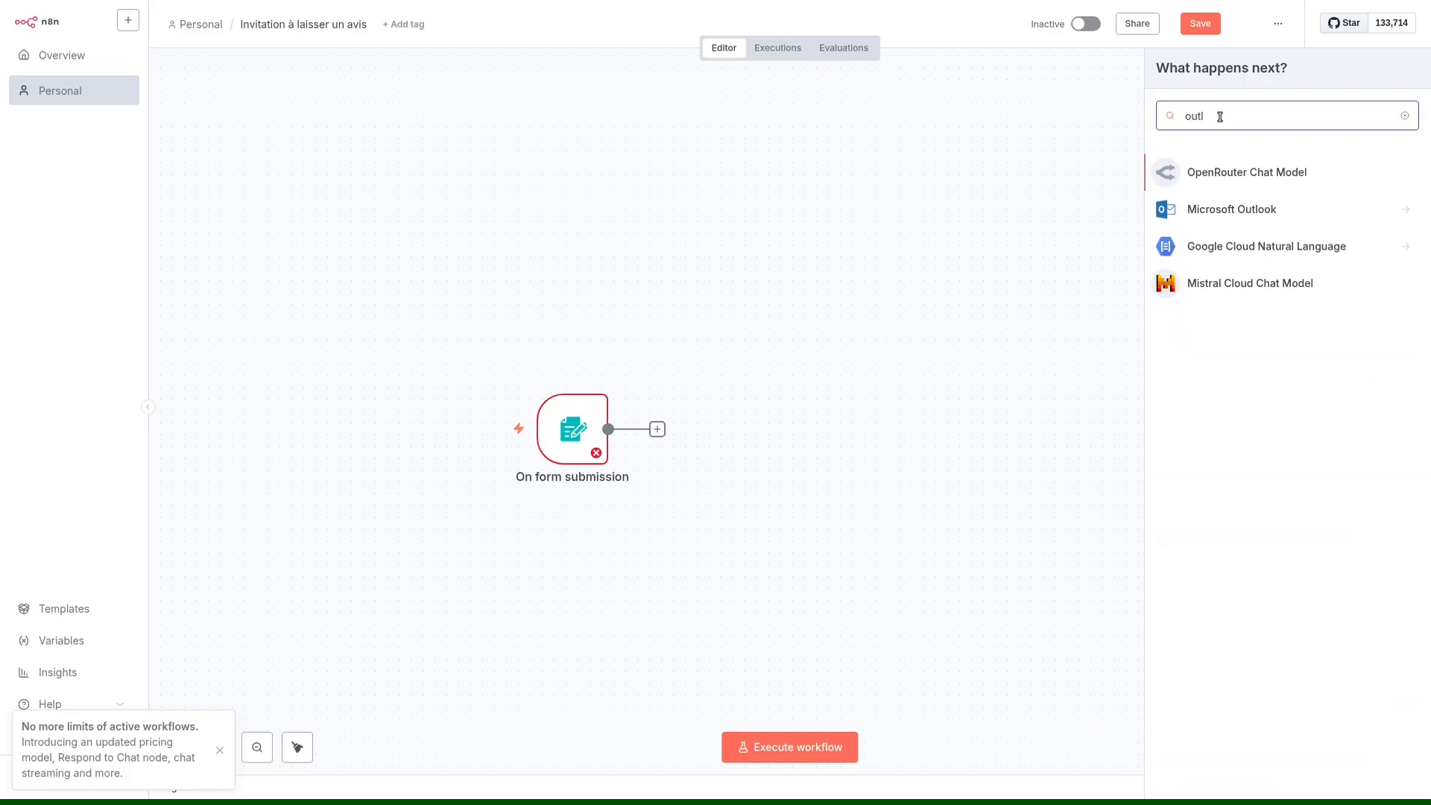
Search for smtp, add a Send Email node with the Send an Email action and leave its settings.
{"action": "double_click", "coordinate": [1219, 116]}
{"action": "type", "text": "smtp"}
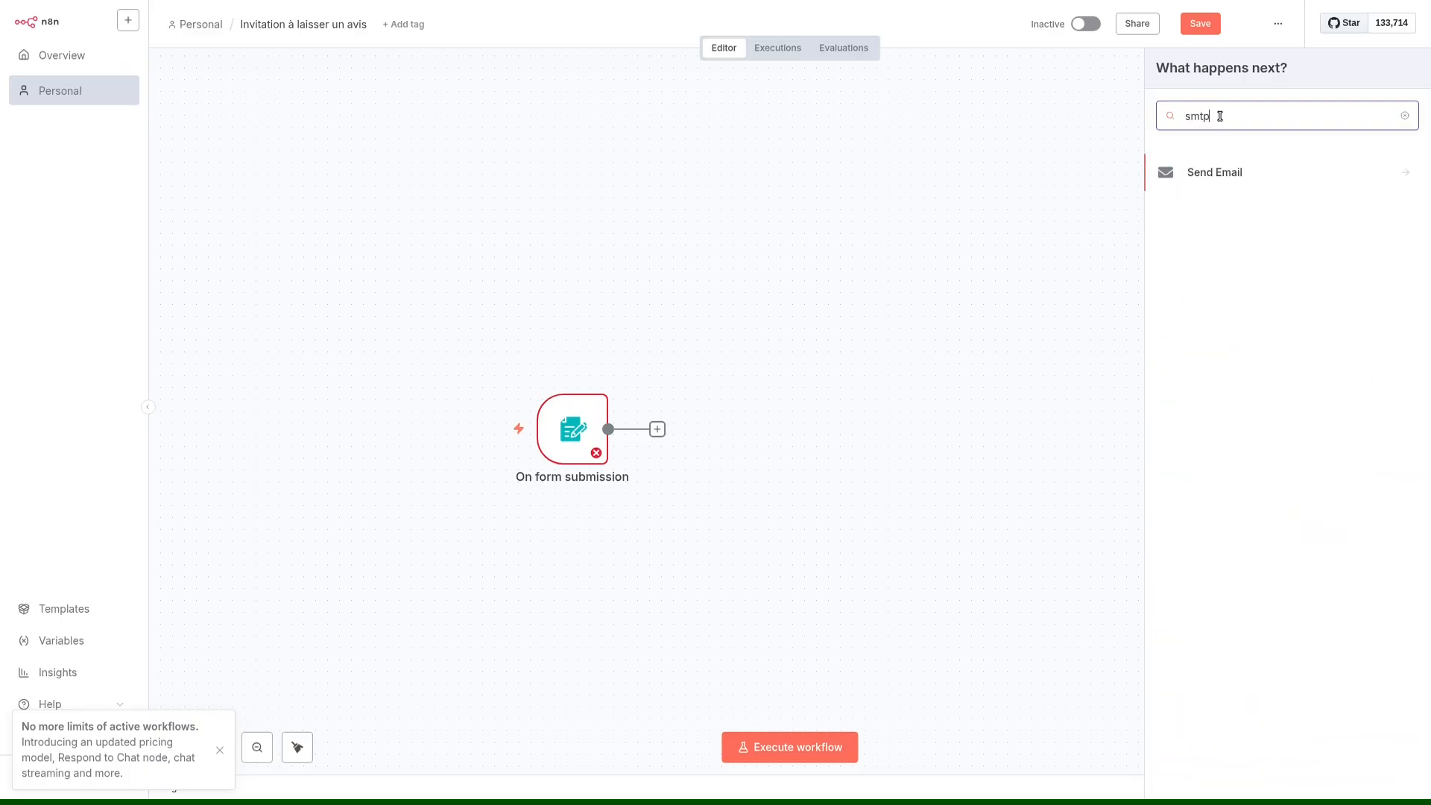
{"action": "left_click", "coordinate": [1265, 178]}
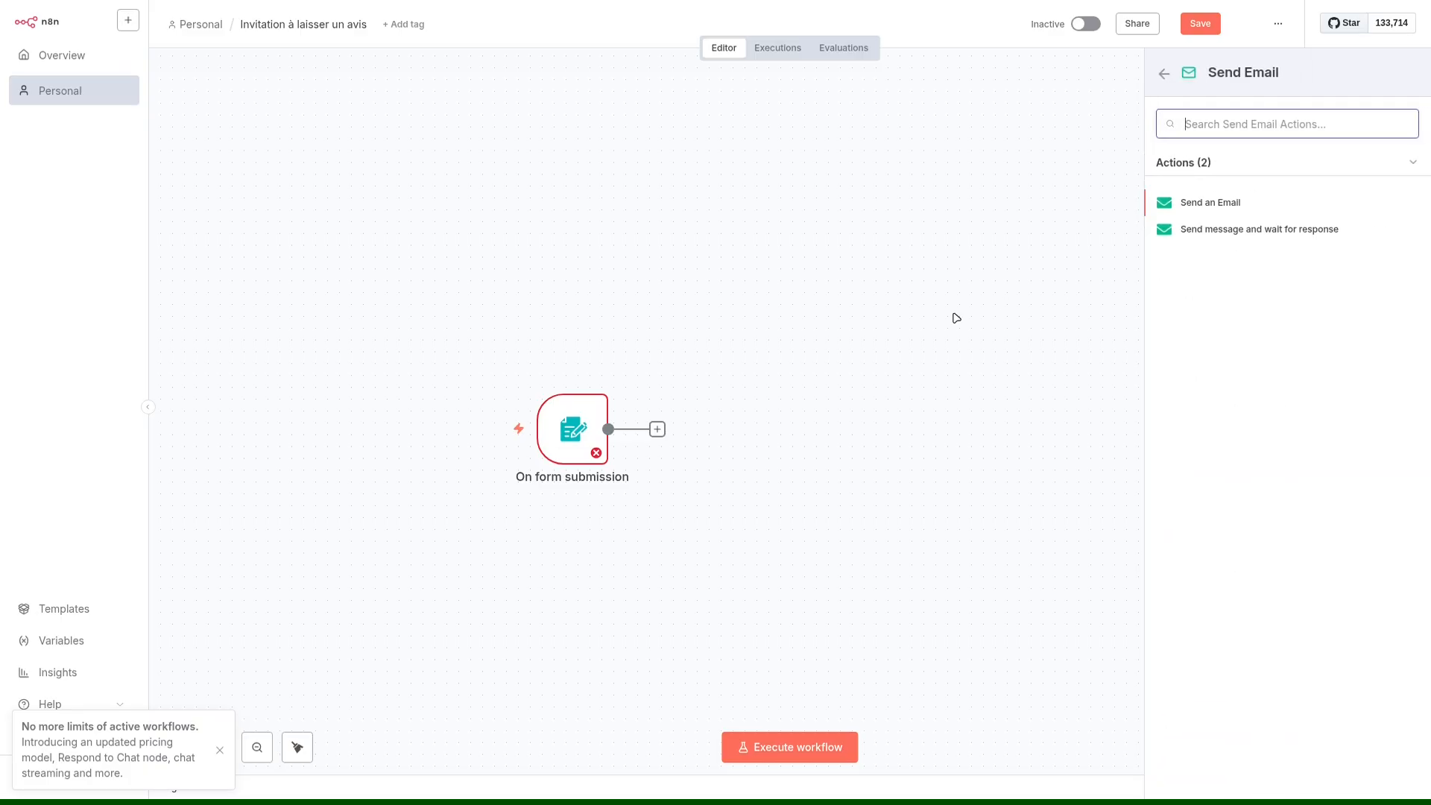
{"action": "left_click", "coordinate": [1210, 208]}
{"action": "left_click", "coordinate": [964, 4]}
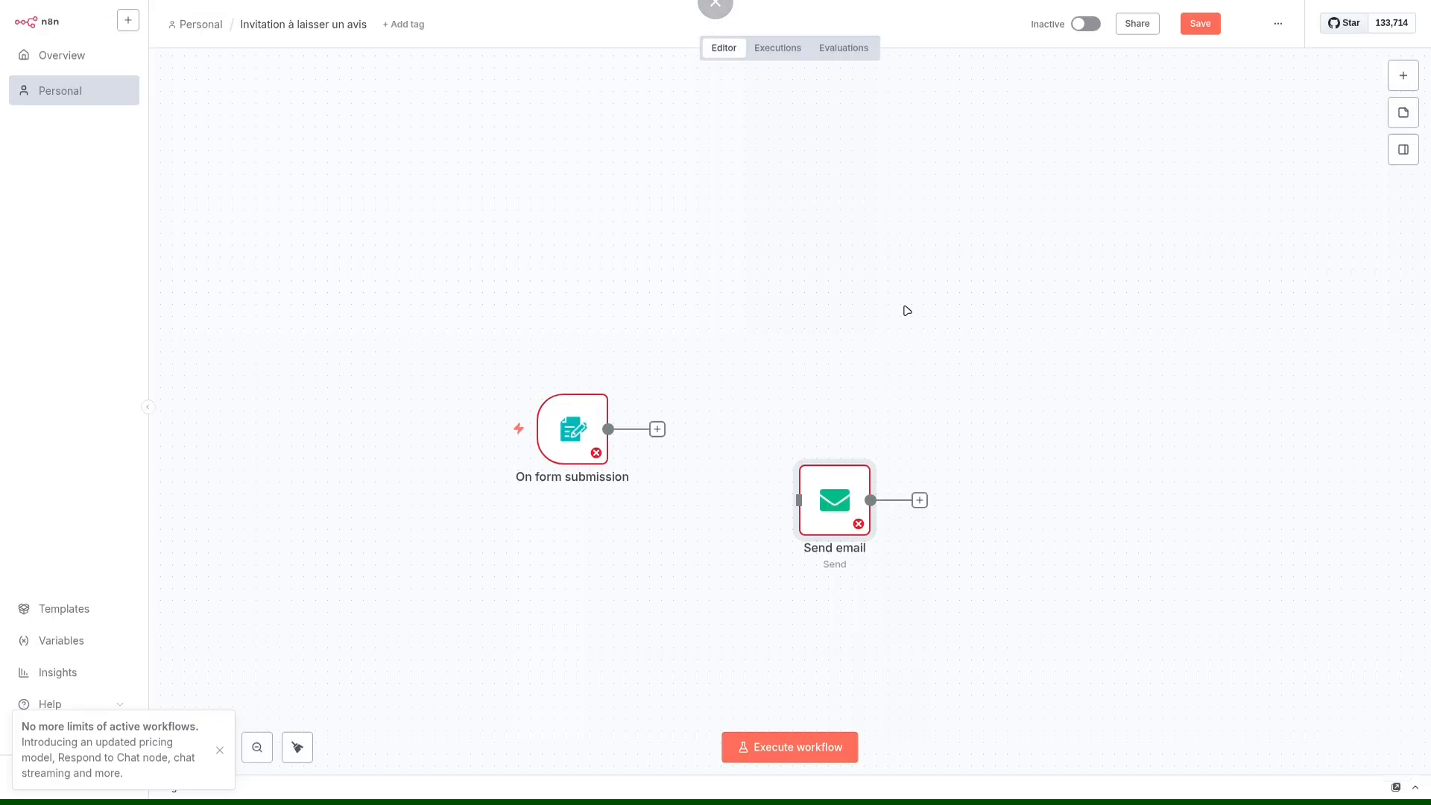
Move the Send email node level with the form trigger, leaving a wider gap between the two.
{"action": "left_click_drag", "start_coordinate": [839, 514], "coordinate": [826, 443]}
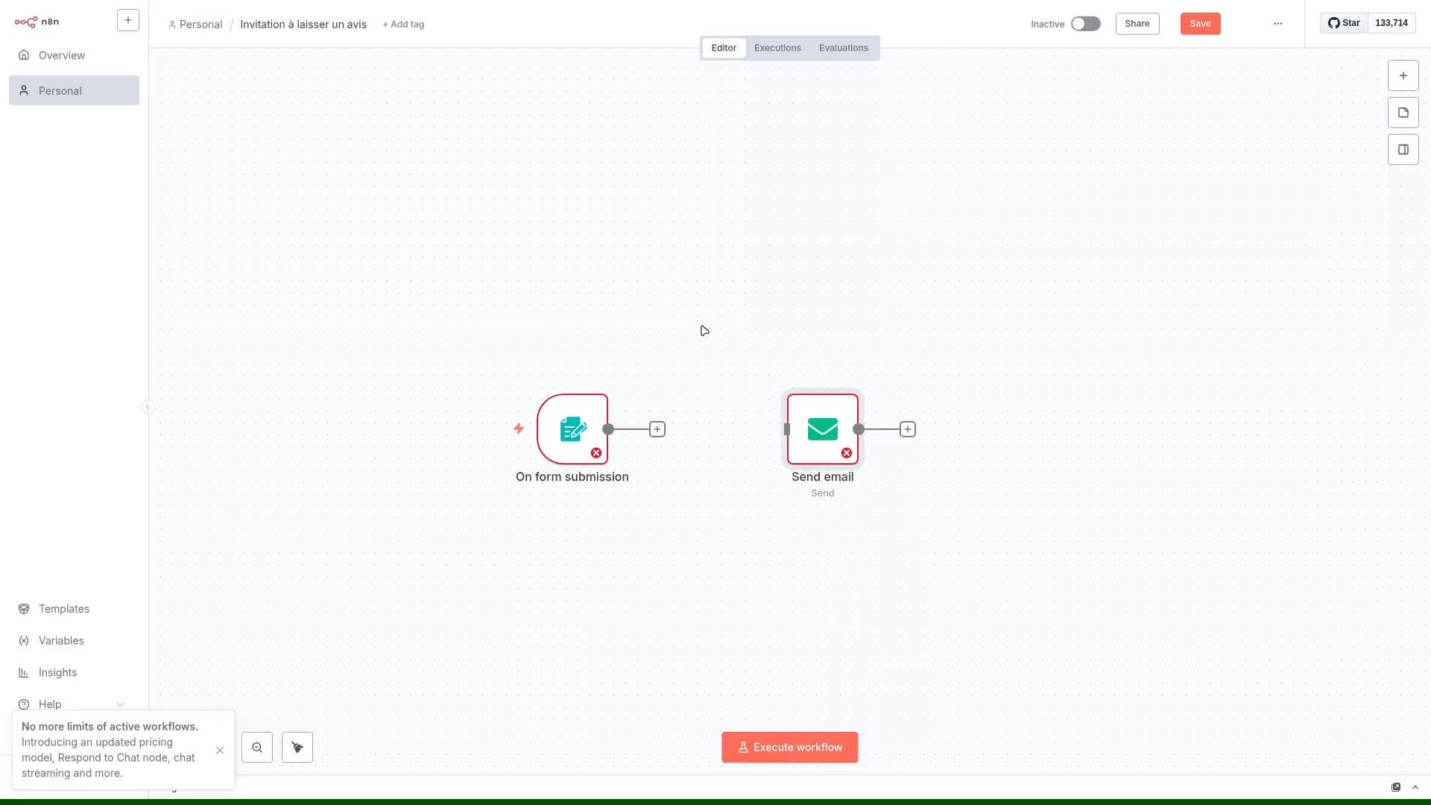
{"action": "left_click", "coordinate": [704, 330]}
{"action": "left_click_drag", "start_coordinate": [826, 435], "coordinate": [861, 435]}
Open the On form submission node and set the form title to "Fichier Excel".
{"action": "mouse_move", "coordinate": [566, 430]}
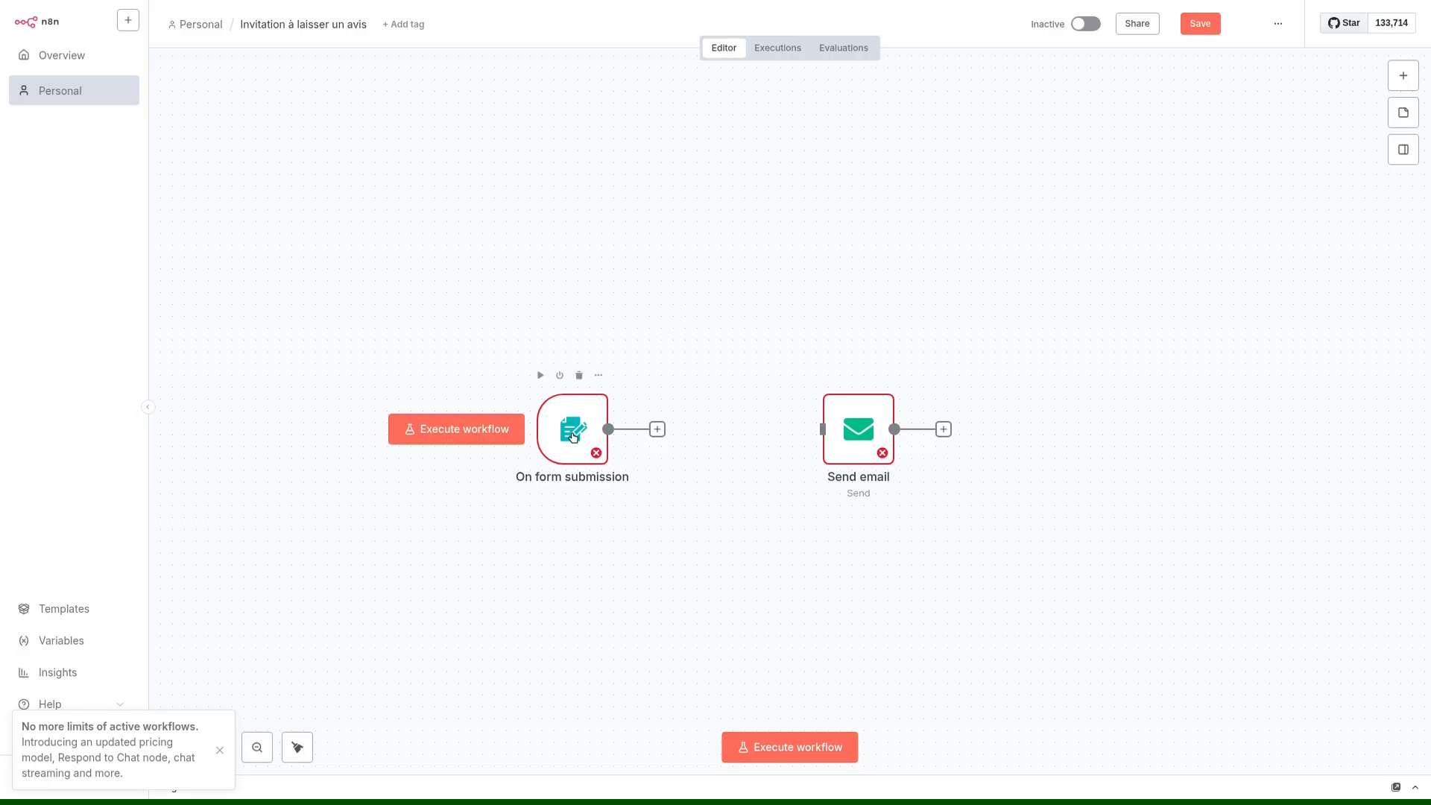
{"action": "double_click", "coordinate": [572, 435]}
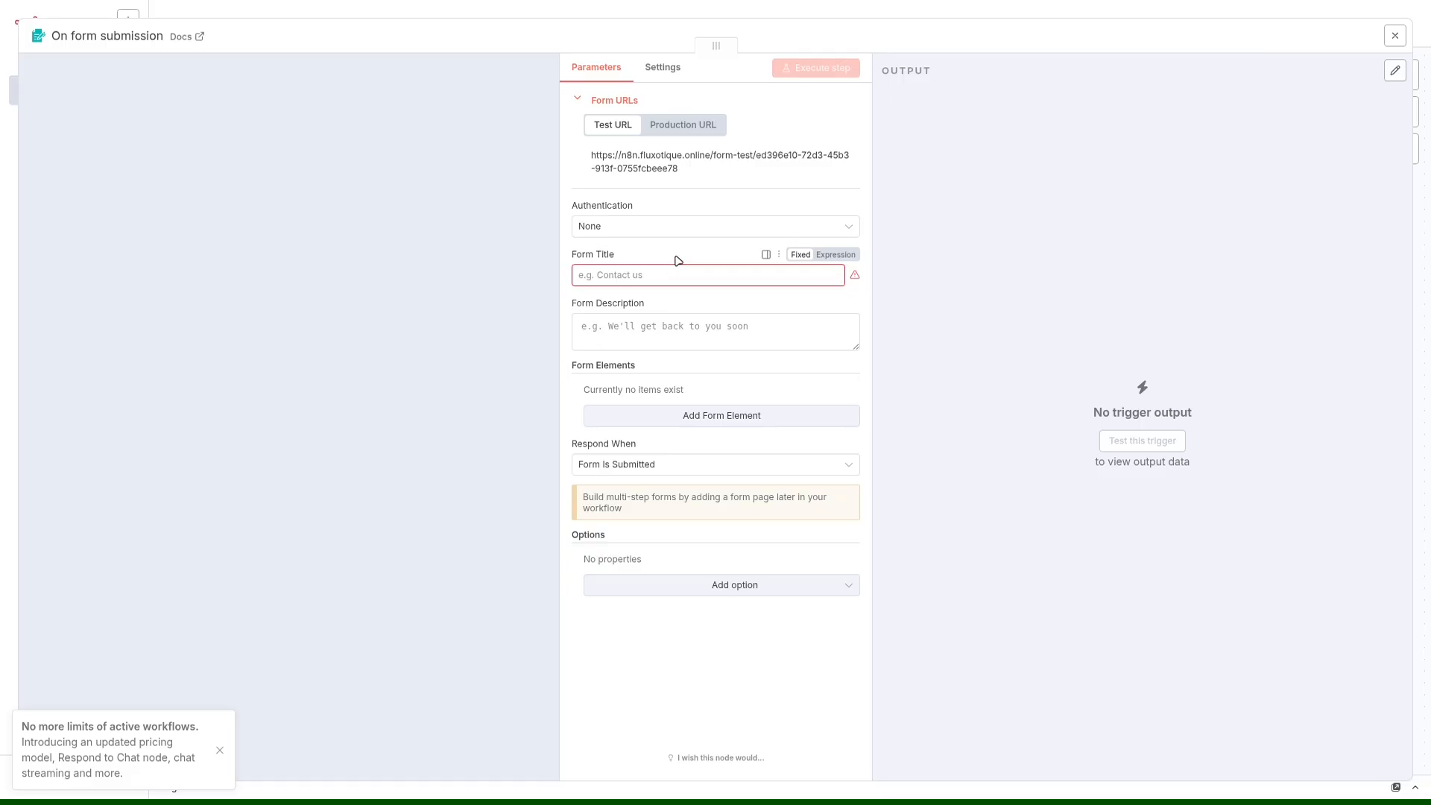
{"action": "left_click", "coordinate": [658, 272]}
{"action": "type", "text": "Fichier Excel"}
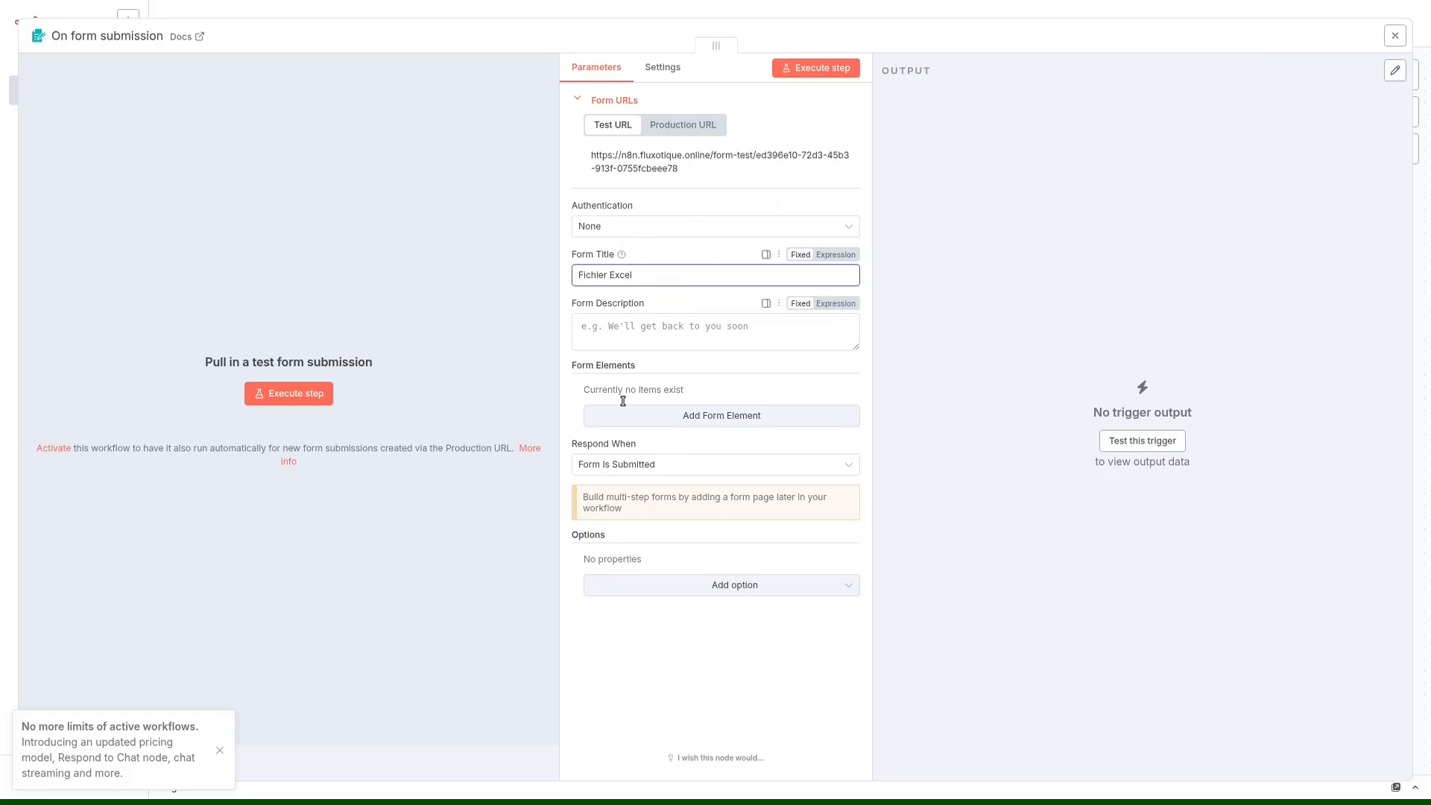
Add a form element named "Fichier" with the element type File.
{"action": "left_click", "coordinate": [691, 417]}
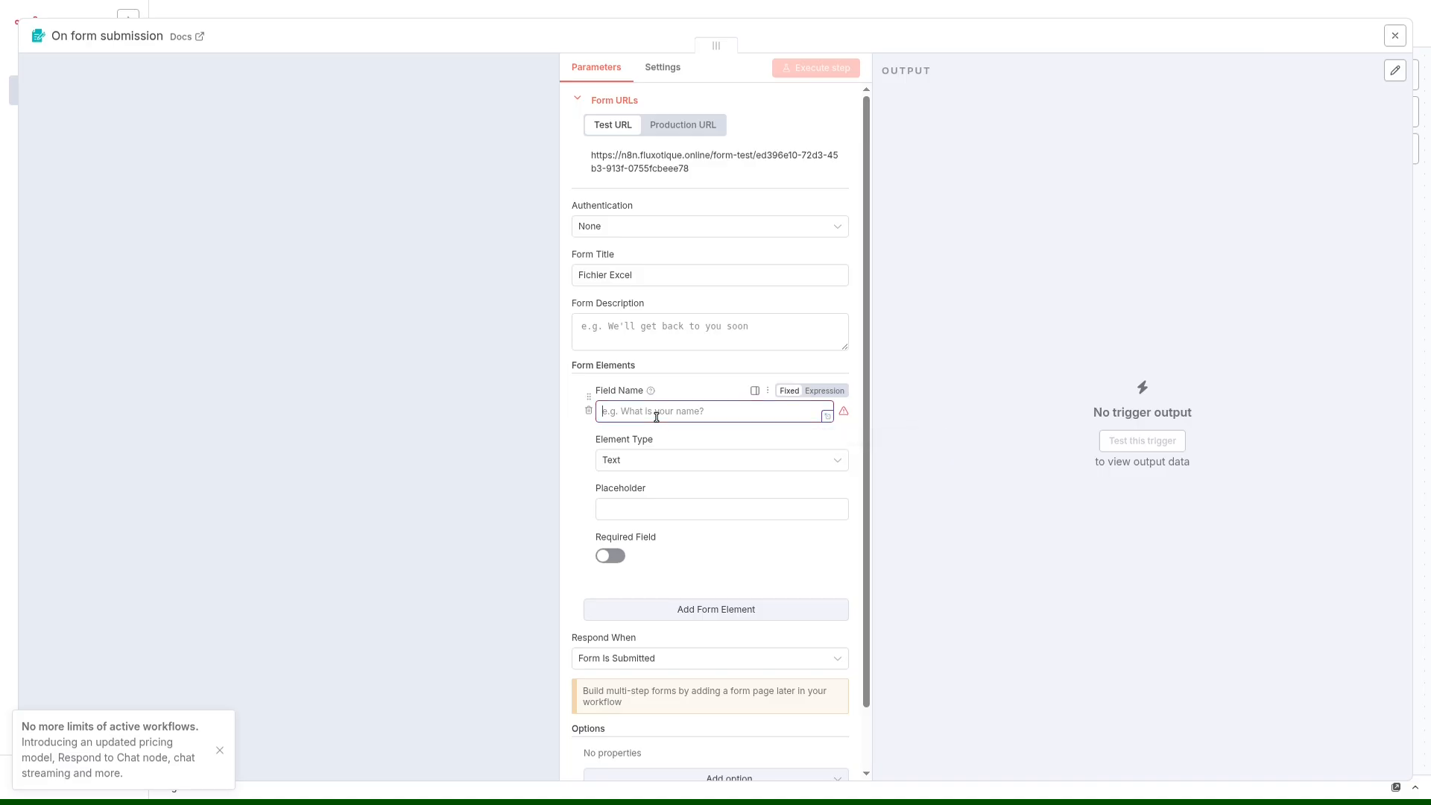
{"action": "type", "text": "Fichier"}
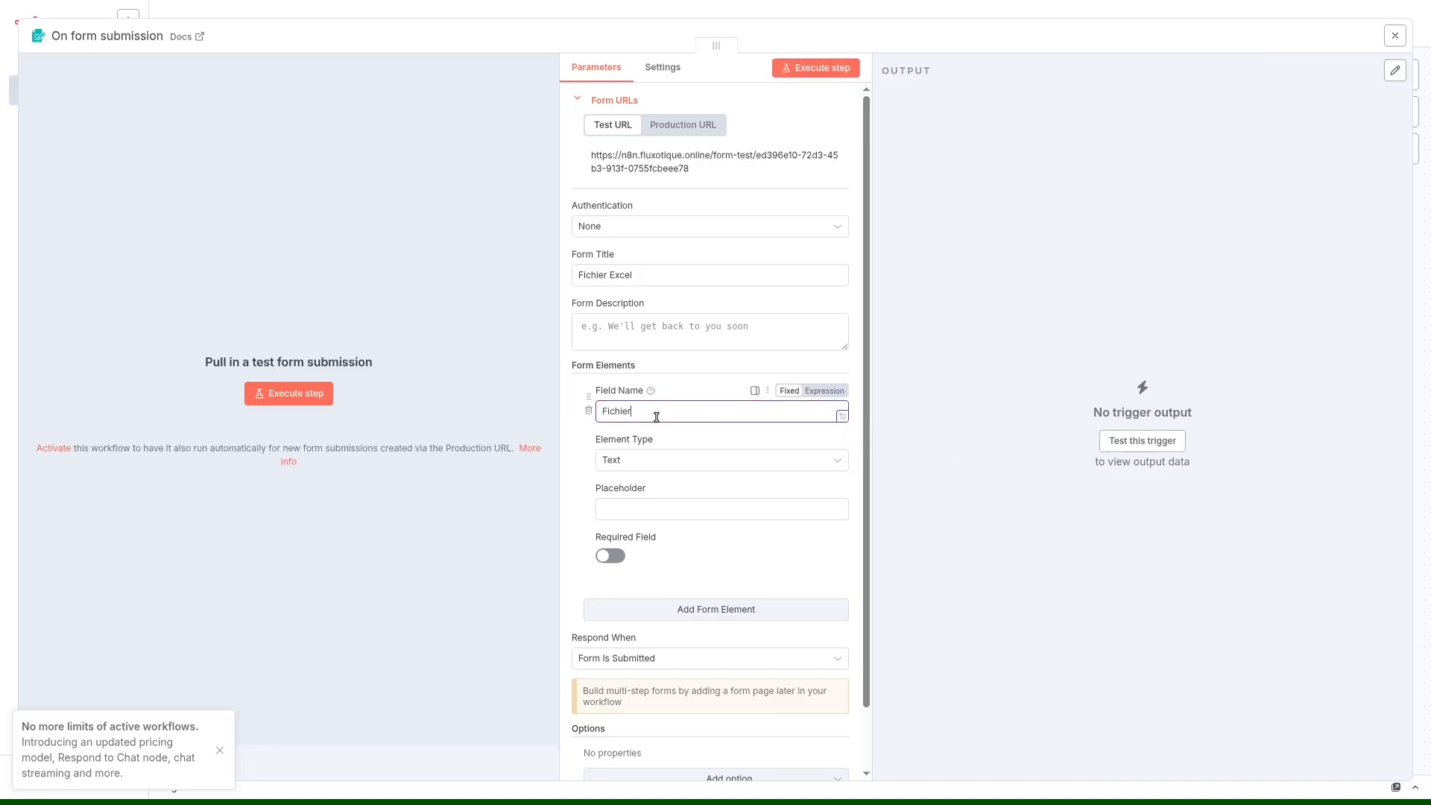
{"action": "left_click", "coordinate": [657, 460]}
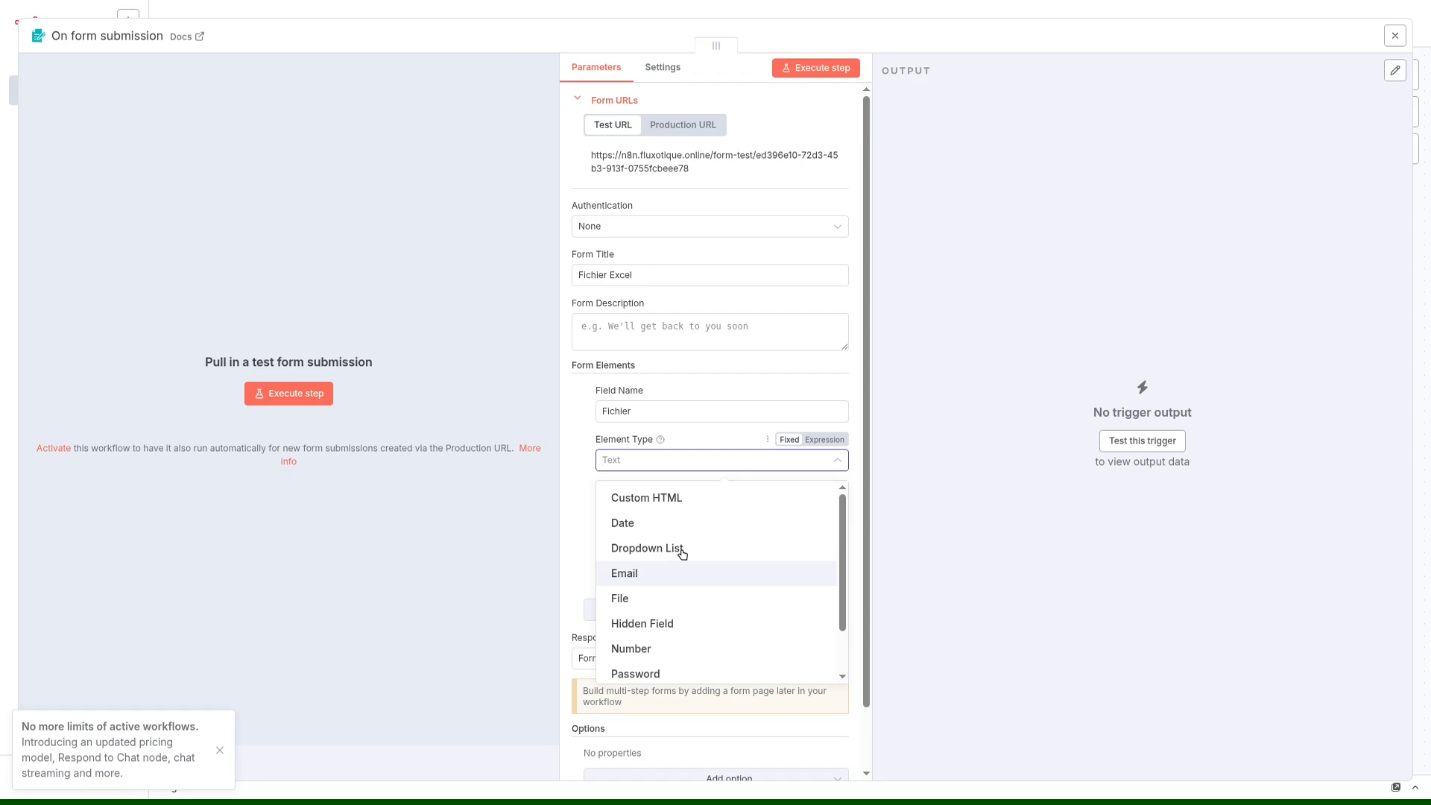
{"action": "scroll", "coordinate": [682, 553], "scroll_direction": "down", "scroll_amount": 2}
{"action": "left_click", "coordinate": [637, 543]}
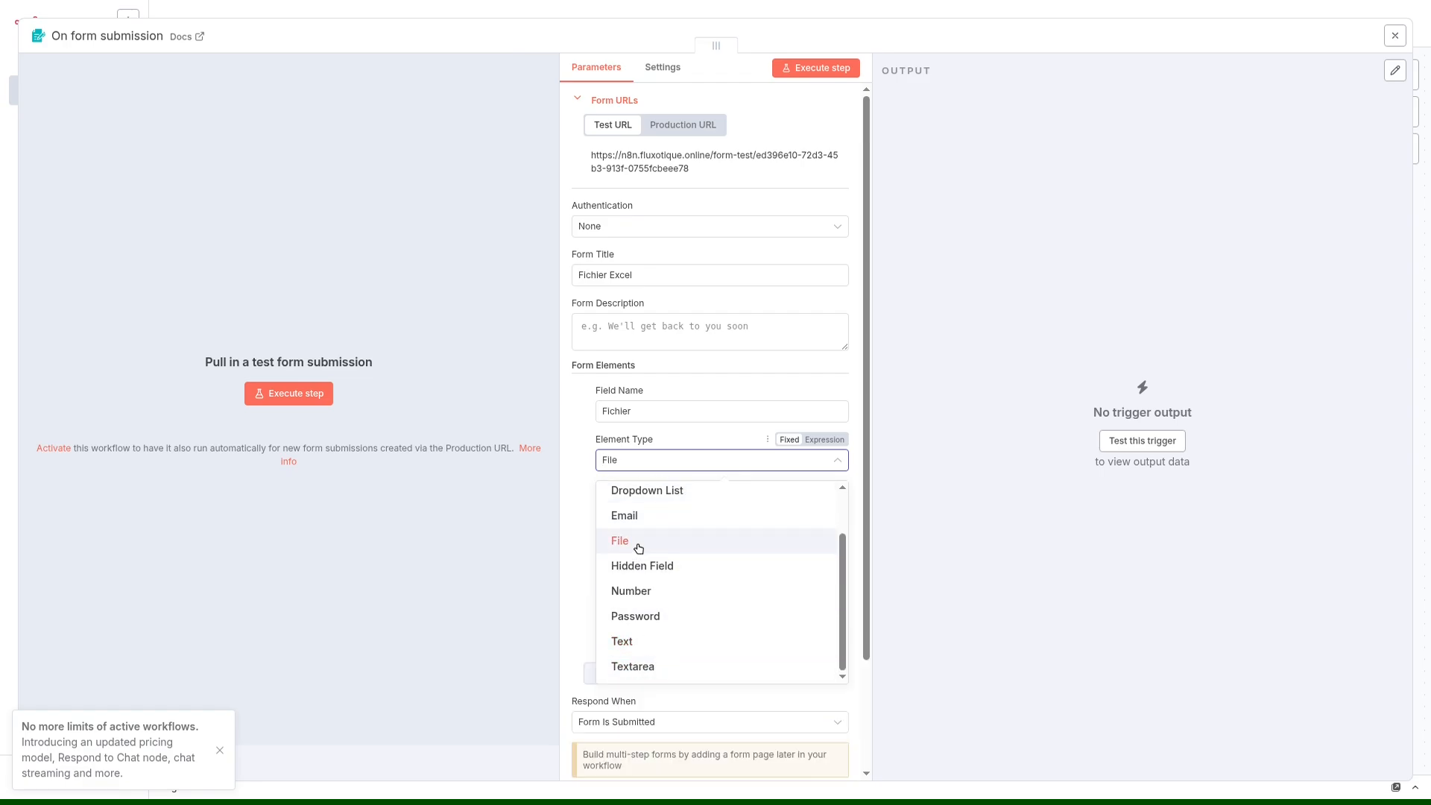
{"action": "left_click", "coordinate": [616, 509]}
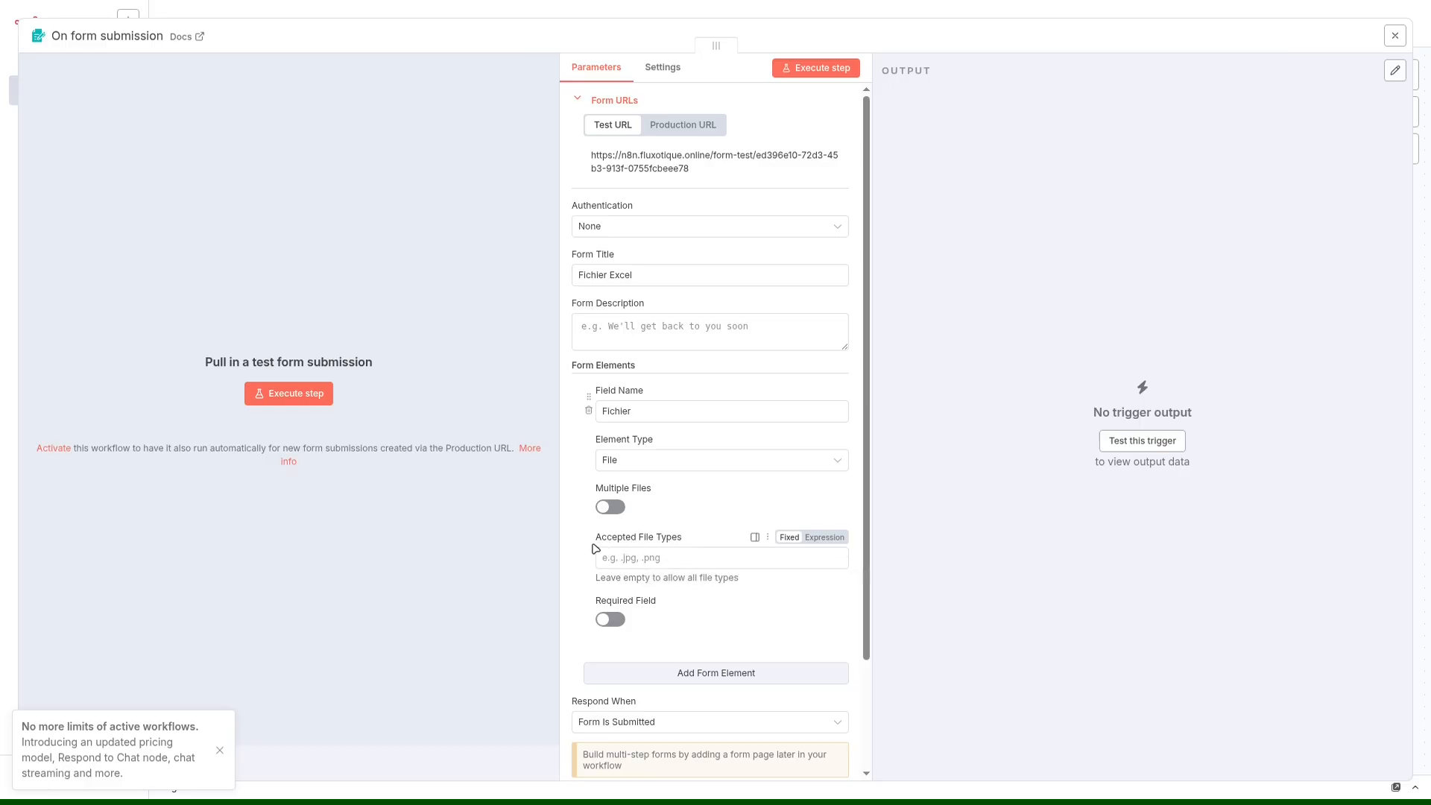
Restrict the Fichier field's accepted file types to ".xlsx, .xls" and make the field required.
{"action": "scroll", "coordinate": [621, 536], "scroll_direction": "down", "scroll_amount": 1}
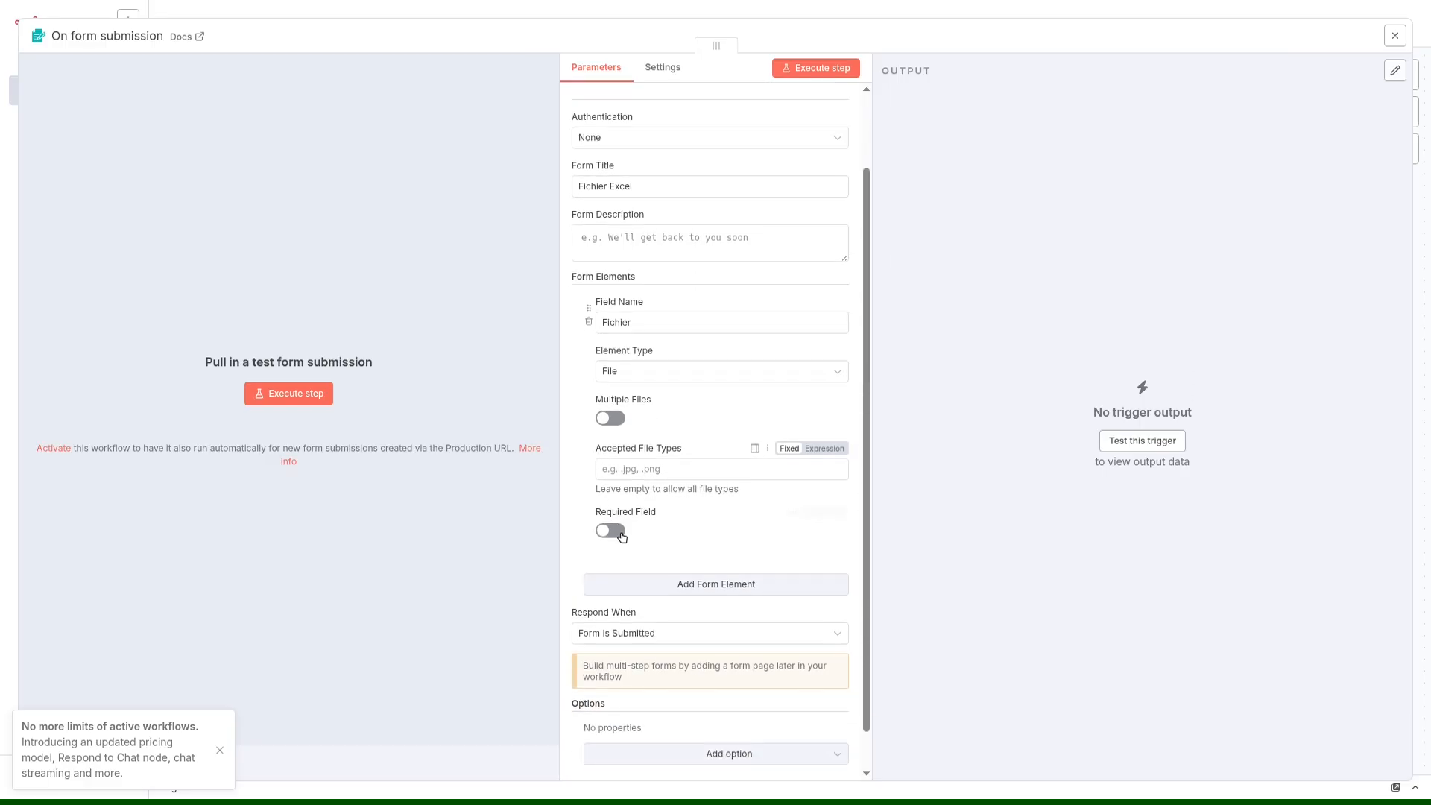
{"action": "left_click", "coordinate": [627, 468]}
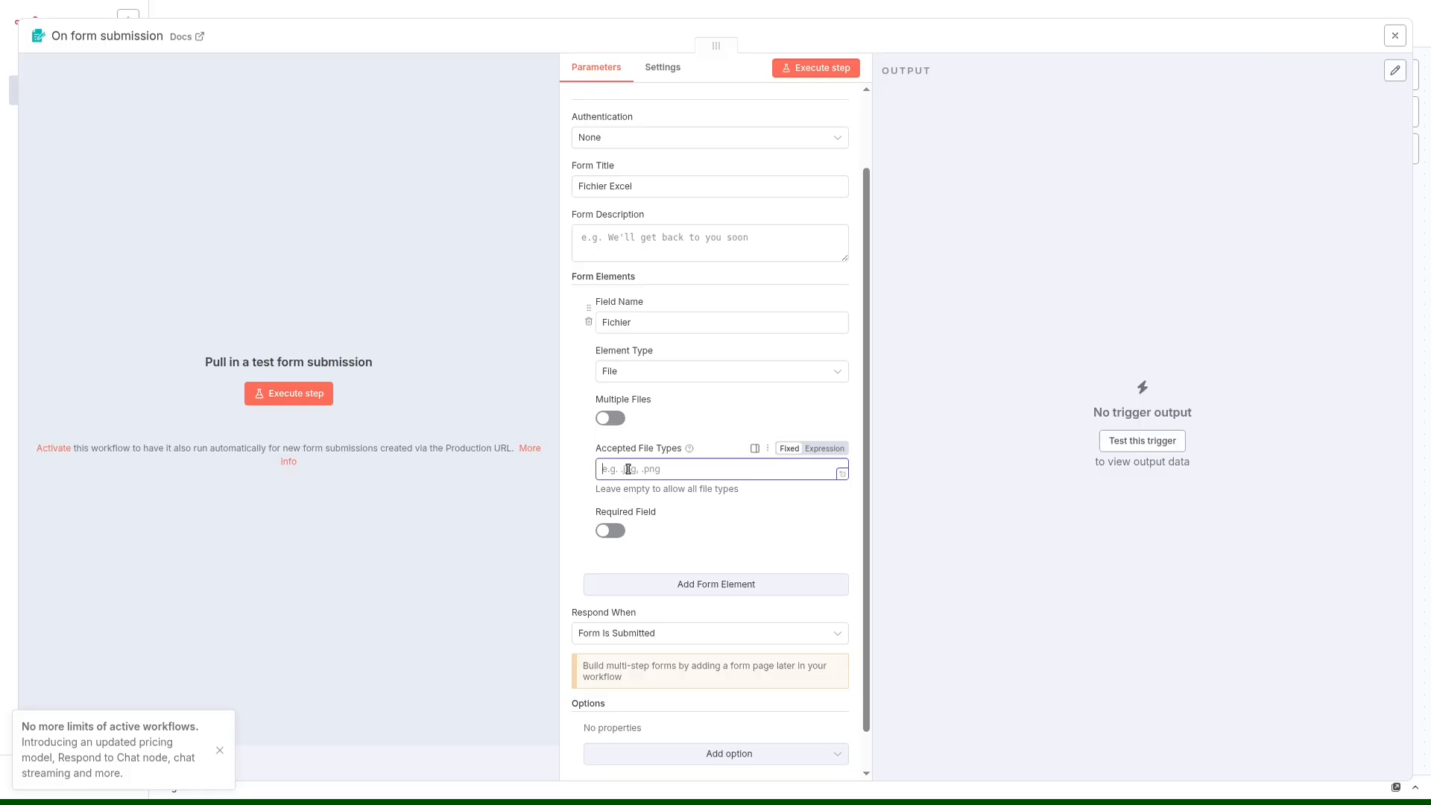
{"action": "type", "text": ".xlsx, .xls"}
{"action": "left_click", "coordinate": [588, 474]}
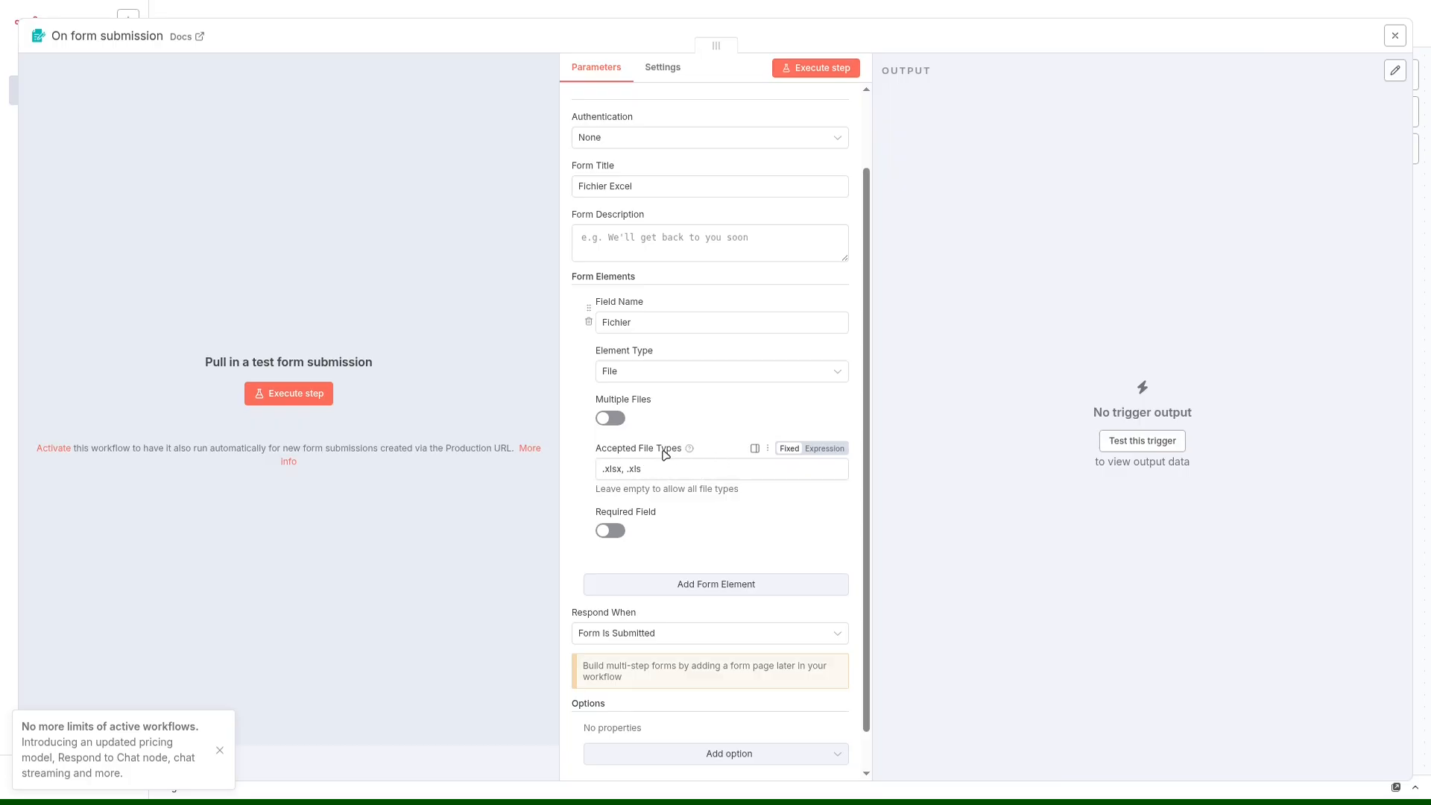
{"action": "left_click", "coordinate": [613, 534]}
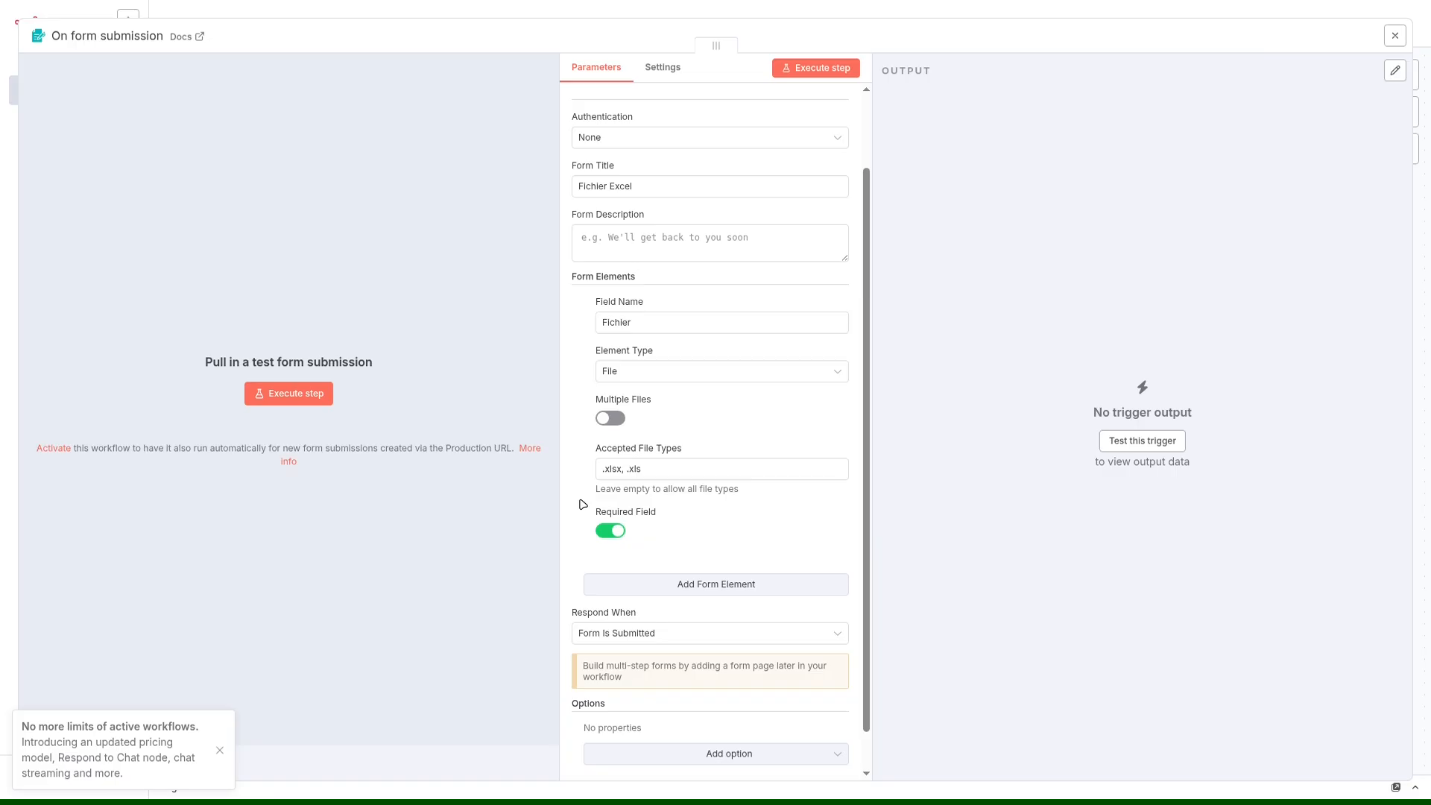
Execute the form trigger step to open the test form.
{"action": "scroll", "coordinate": [589, 523], "scroll_direction": "down", "scroll_amount": 1}
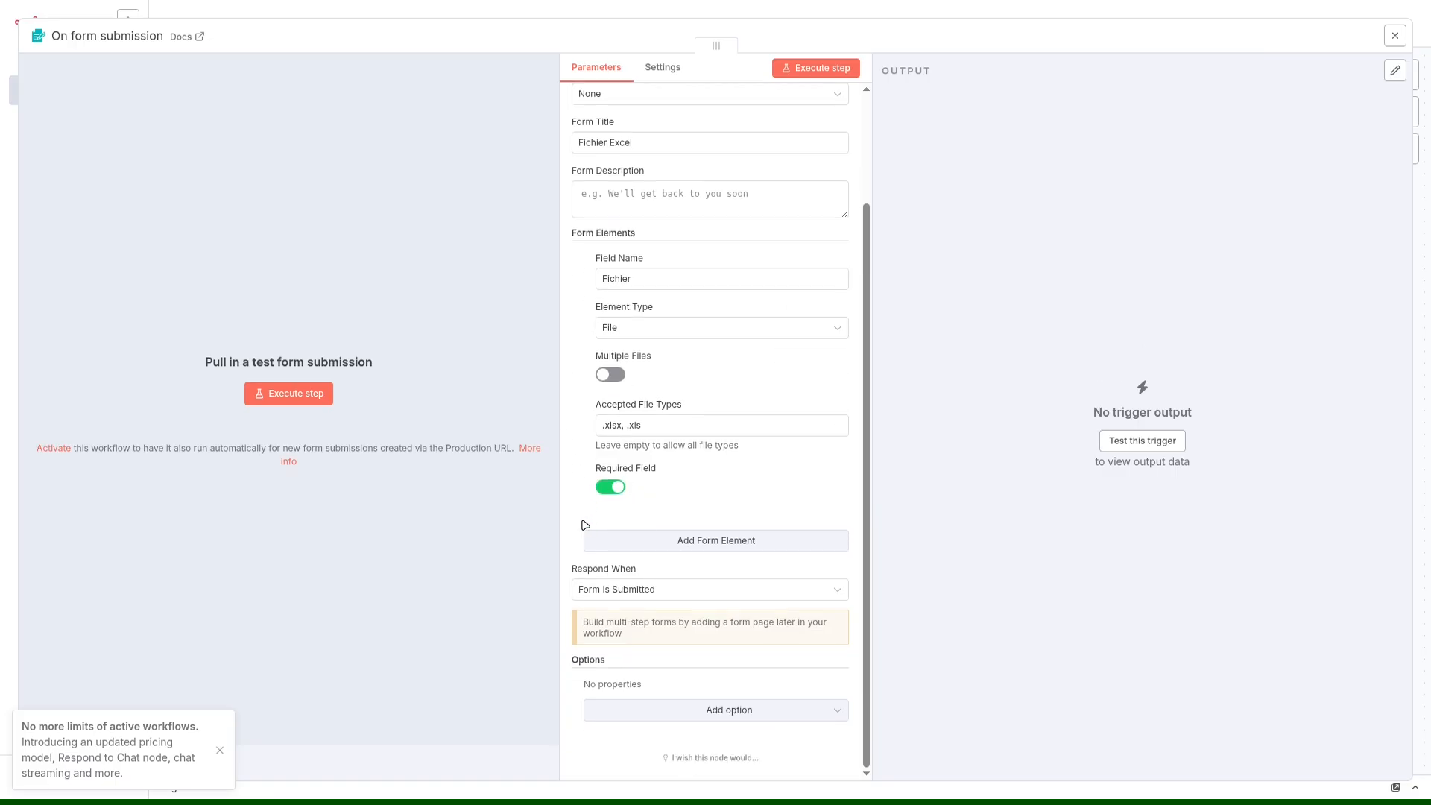
{"action": "left_click", "coordinate": [257, 395]}
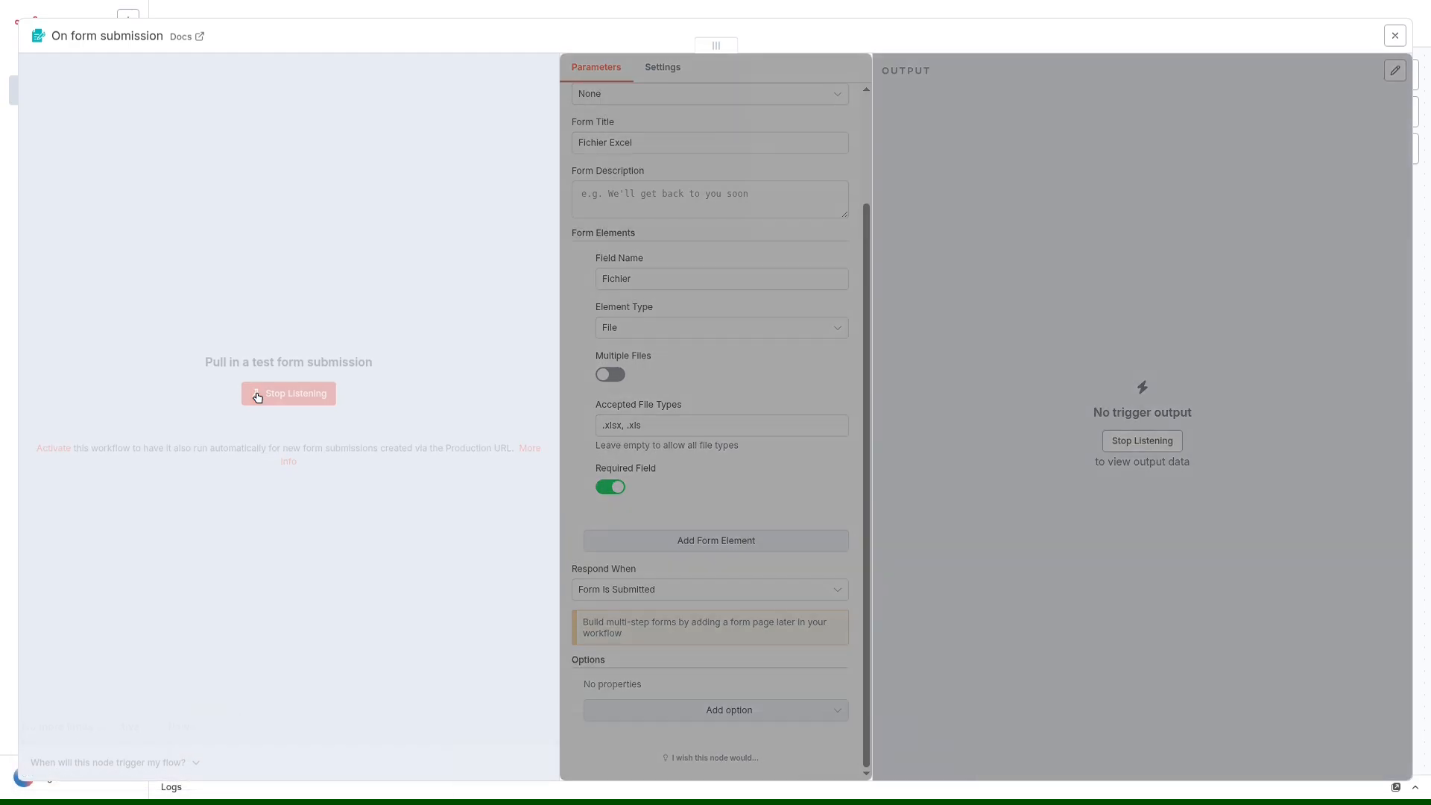
{"action": "left_click", "coordinate": [611, 196]}
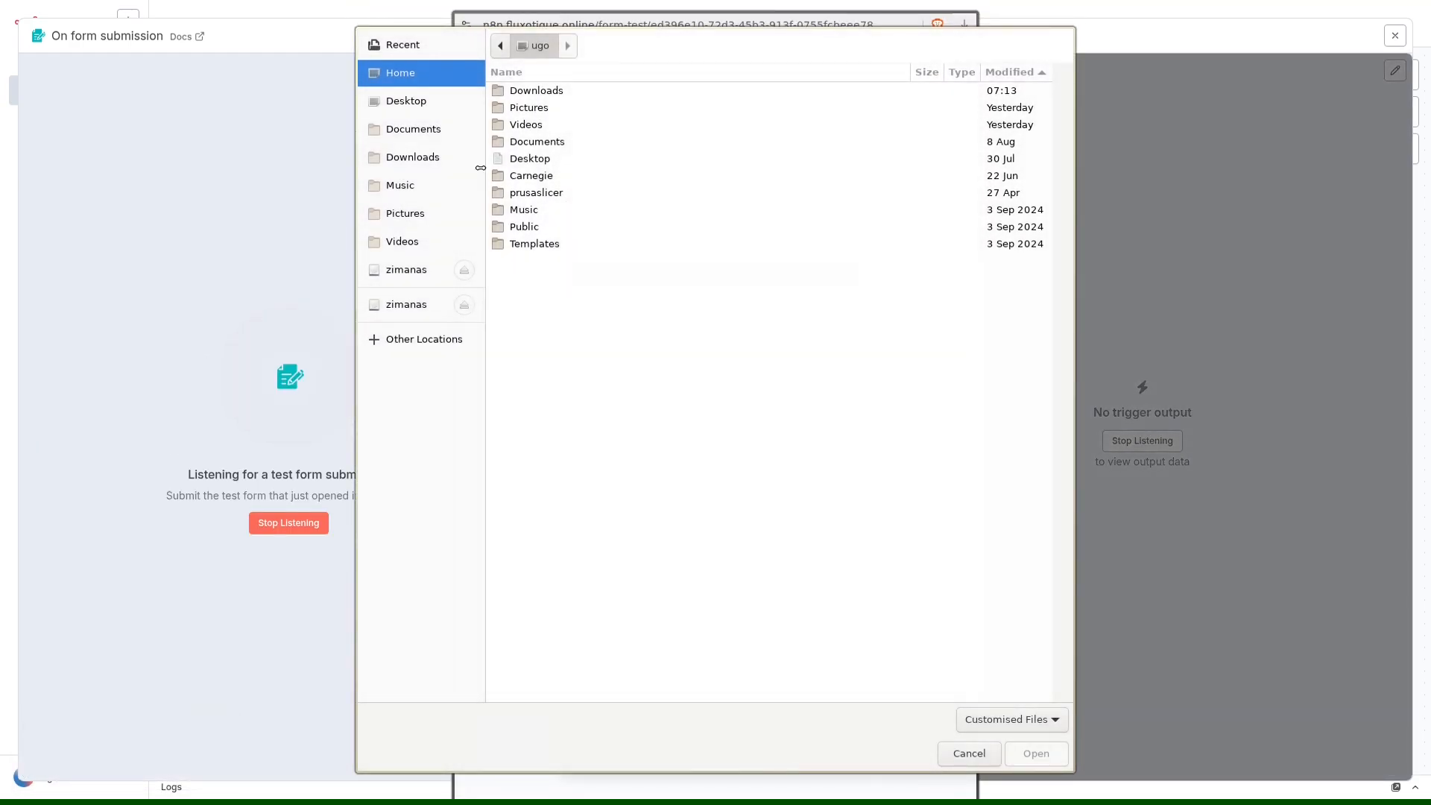
{"action": "left_click", "coordinate": [447, 157]}
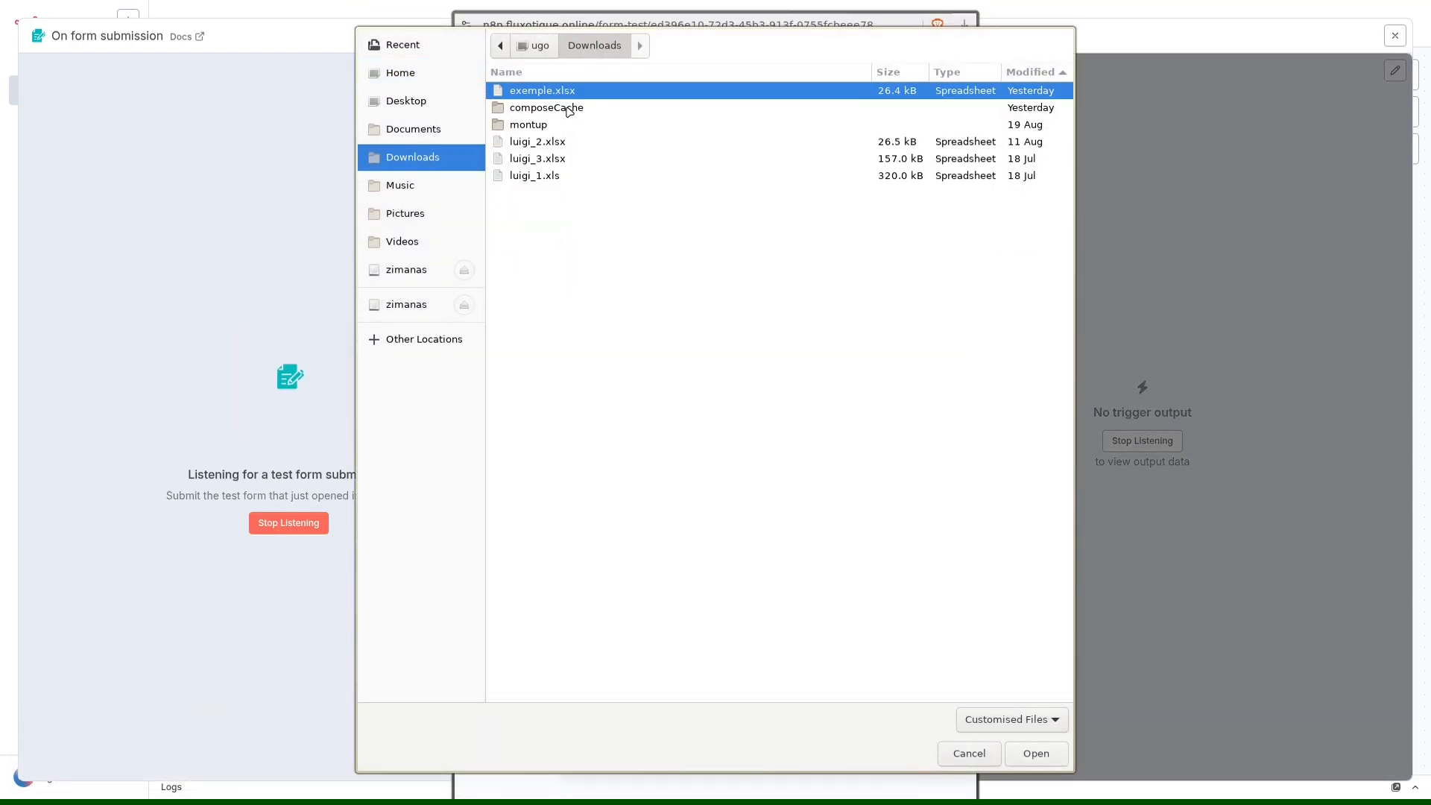
{"action": "double_click", "coordinate": [541, 90]}
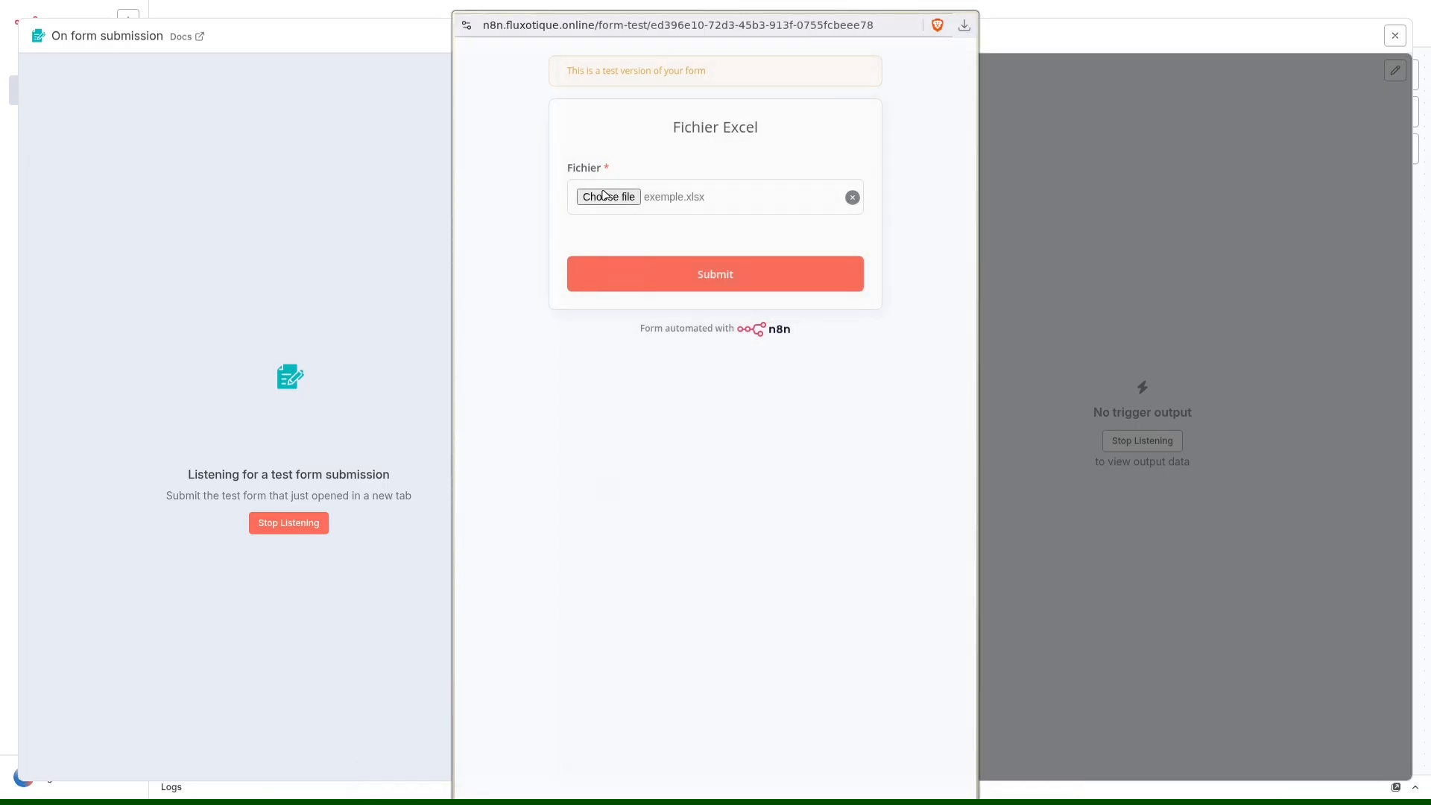
{"action": "left_click", "coordinate": [852, 198]}
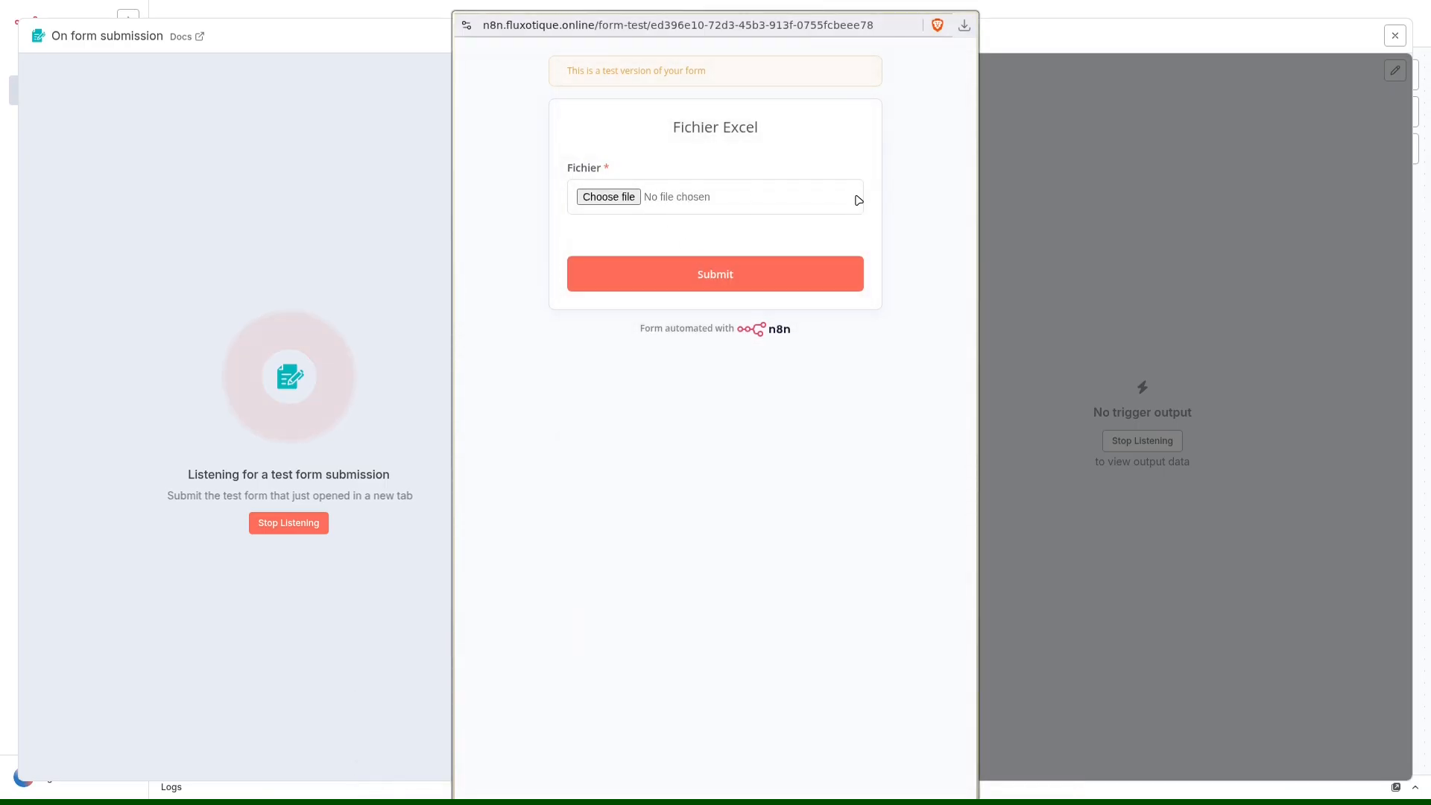
Switch to ONLYOFFICE and save table.csv as an Office Open XML Spreadsheet (.xlsx) named "table" in Downloads.
{"action": "key", "text": "ctrl+alt+Right"}
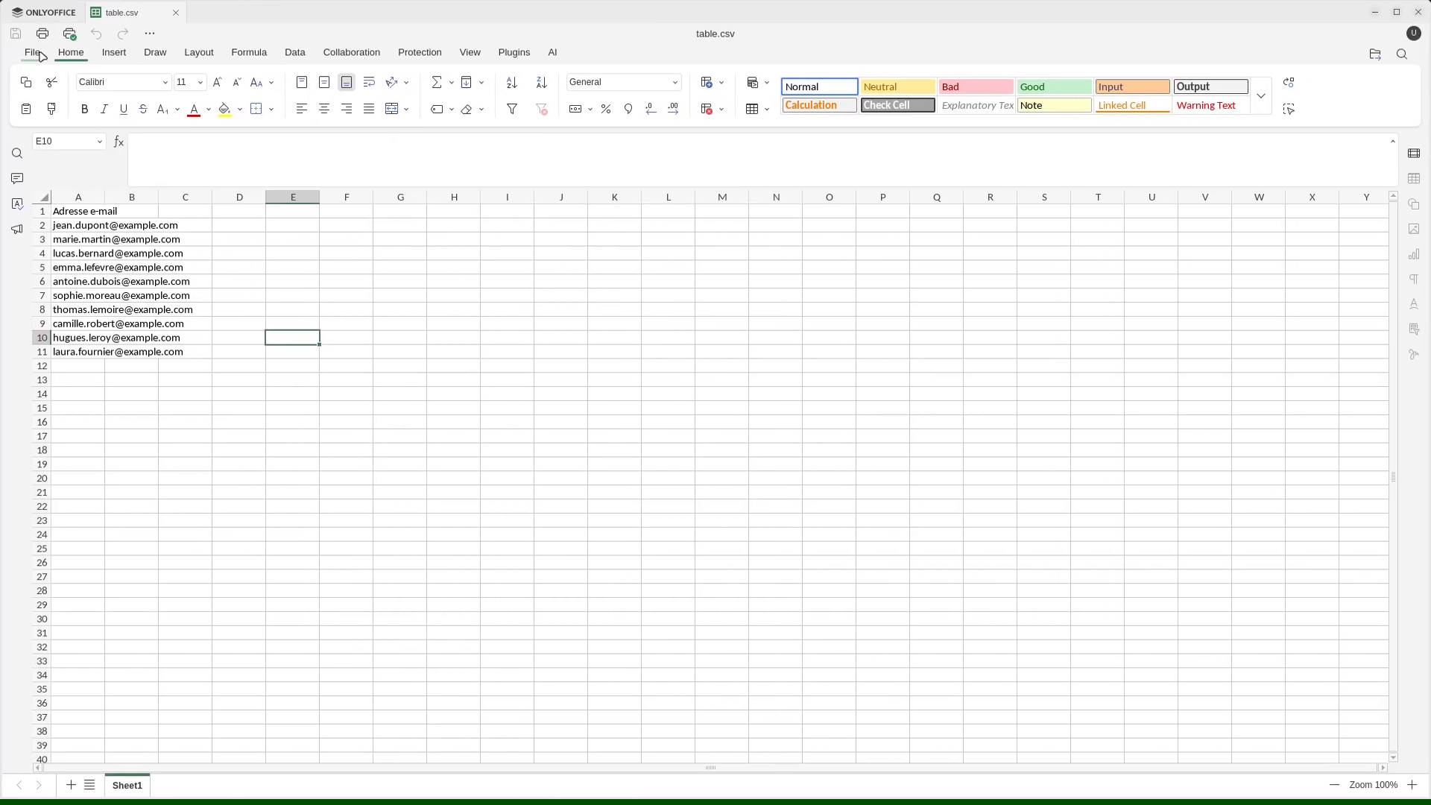
{"action": "left_click", "coordinate": [32, 52]}
{"action": "left_click", "coordinate": [77, 257]}
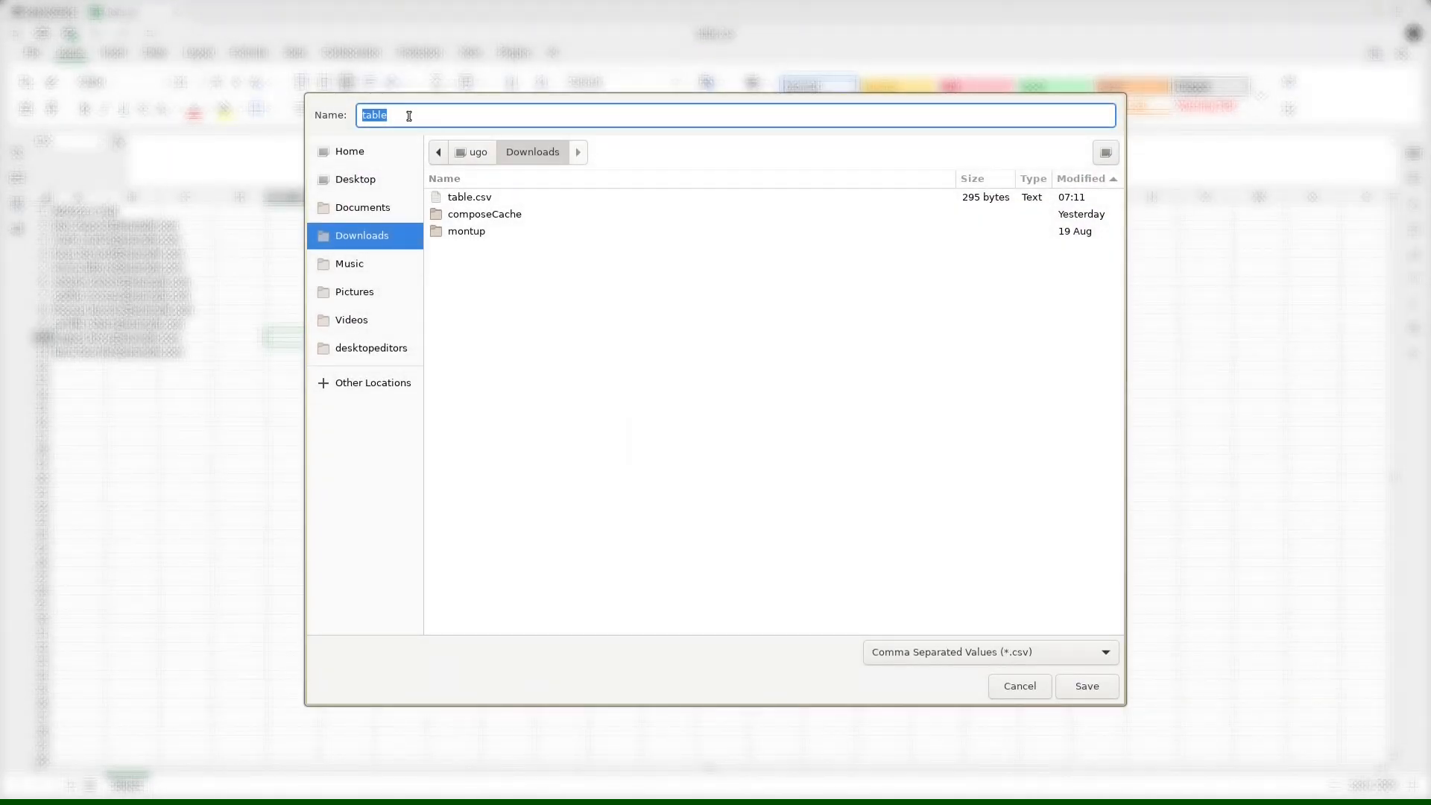
{"action": "left_click", "coordinate": [1006, 651]}
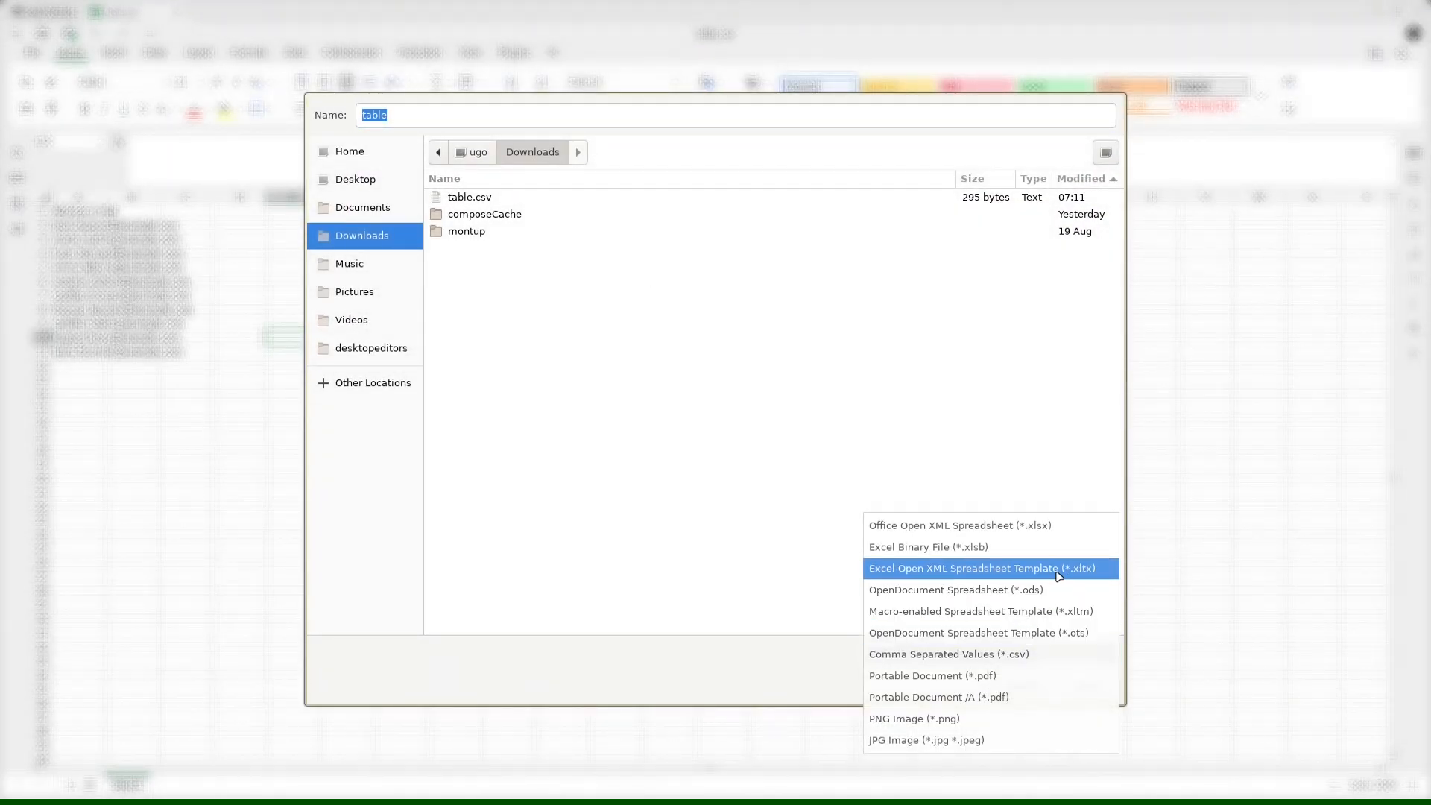
{"action": "left_click", "coordinate": [1036, 527]}
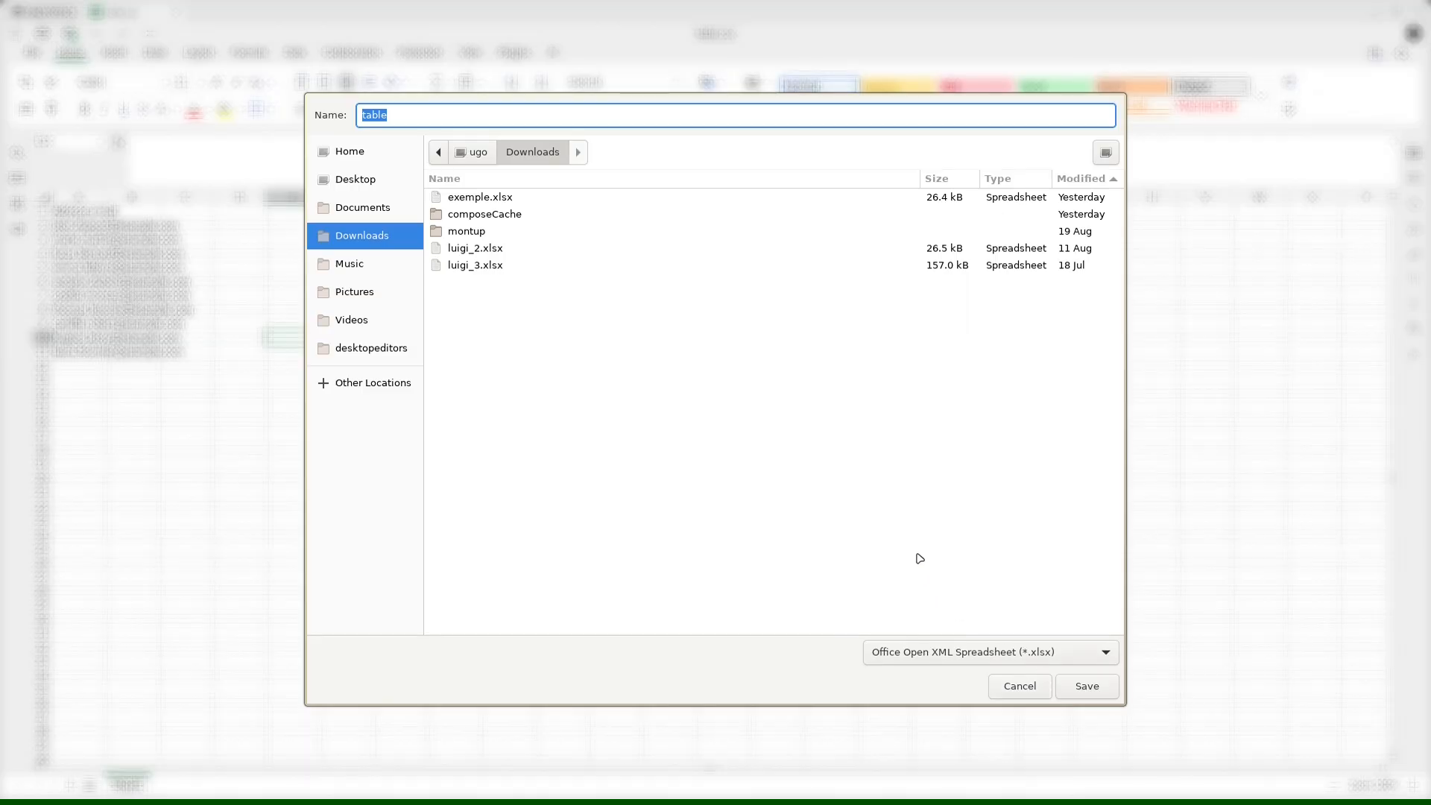
{"action": "left_click", "coordinate": [1081, 683]}
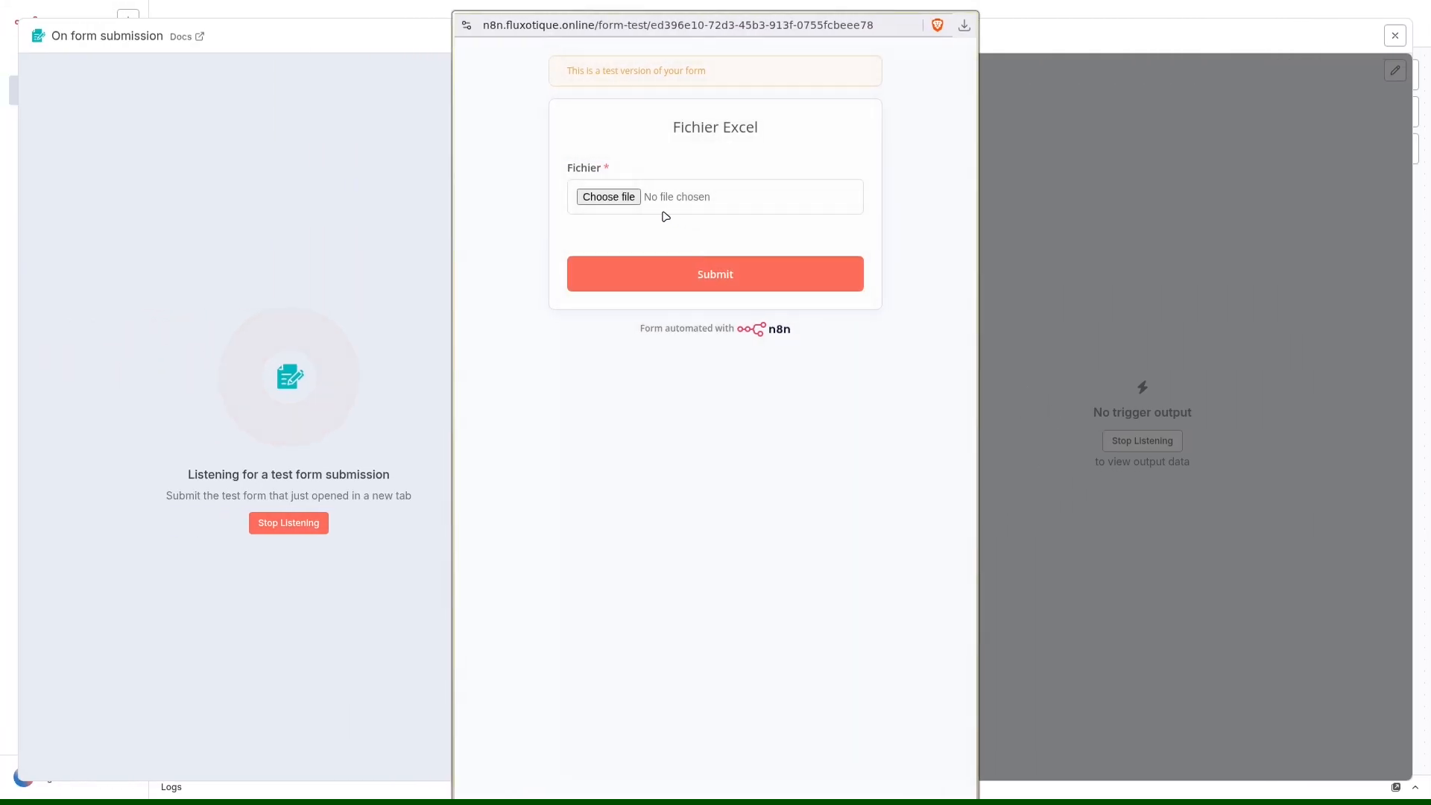
Submit the n8n test form with table.xlsx as the Fichier file, and close the trigger node.
{"action": "left_click", "coordinate": [628, 199]}
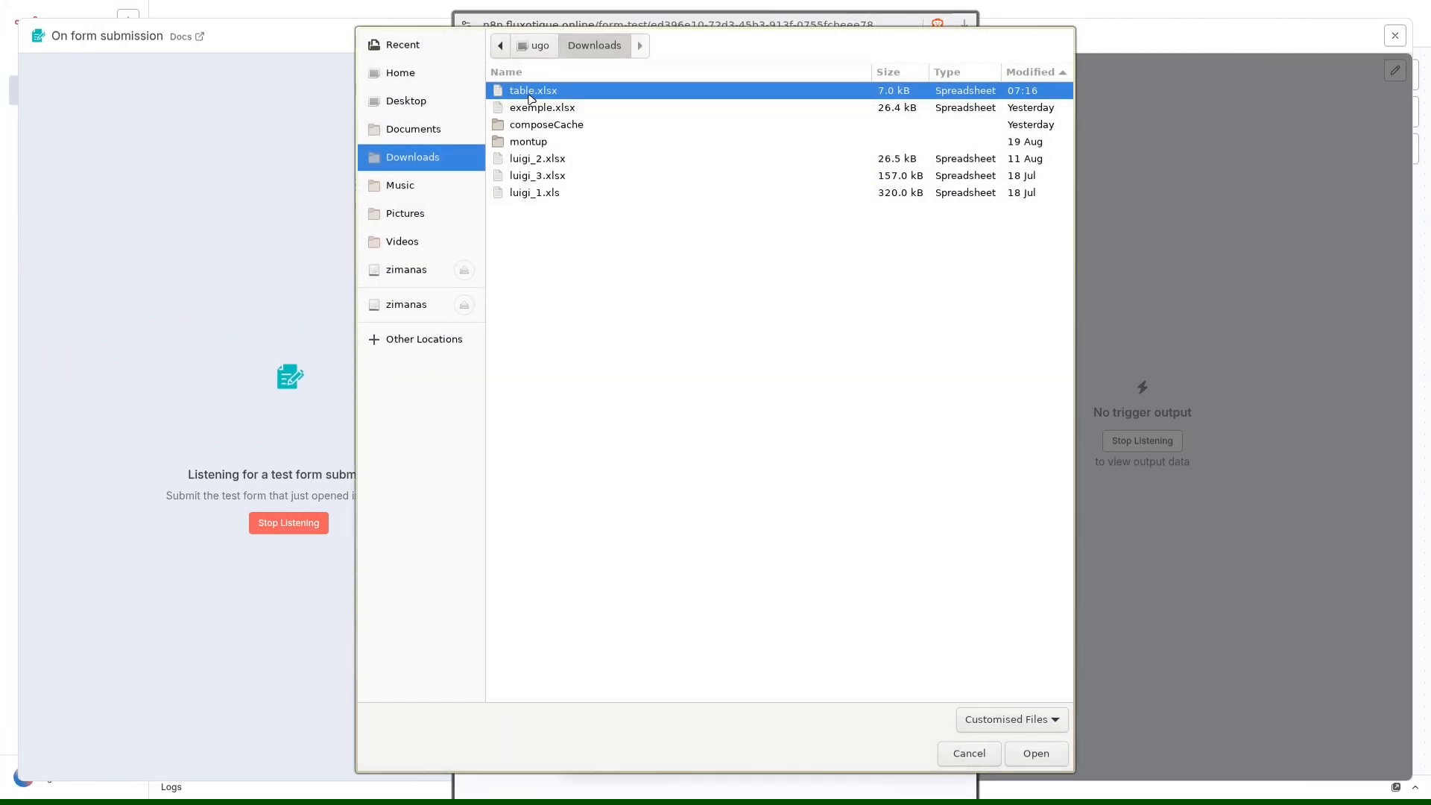
{"action": "left_click", "coordinate": [1036, 753]}
{"action": "left_click", "coordinate": [713, 281]}
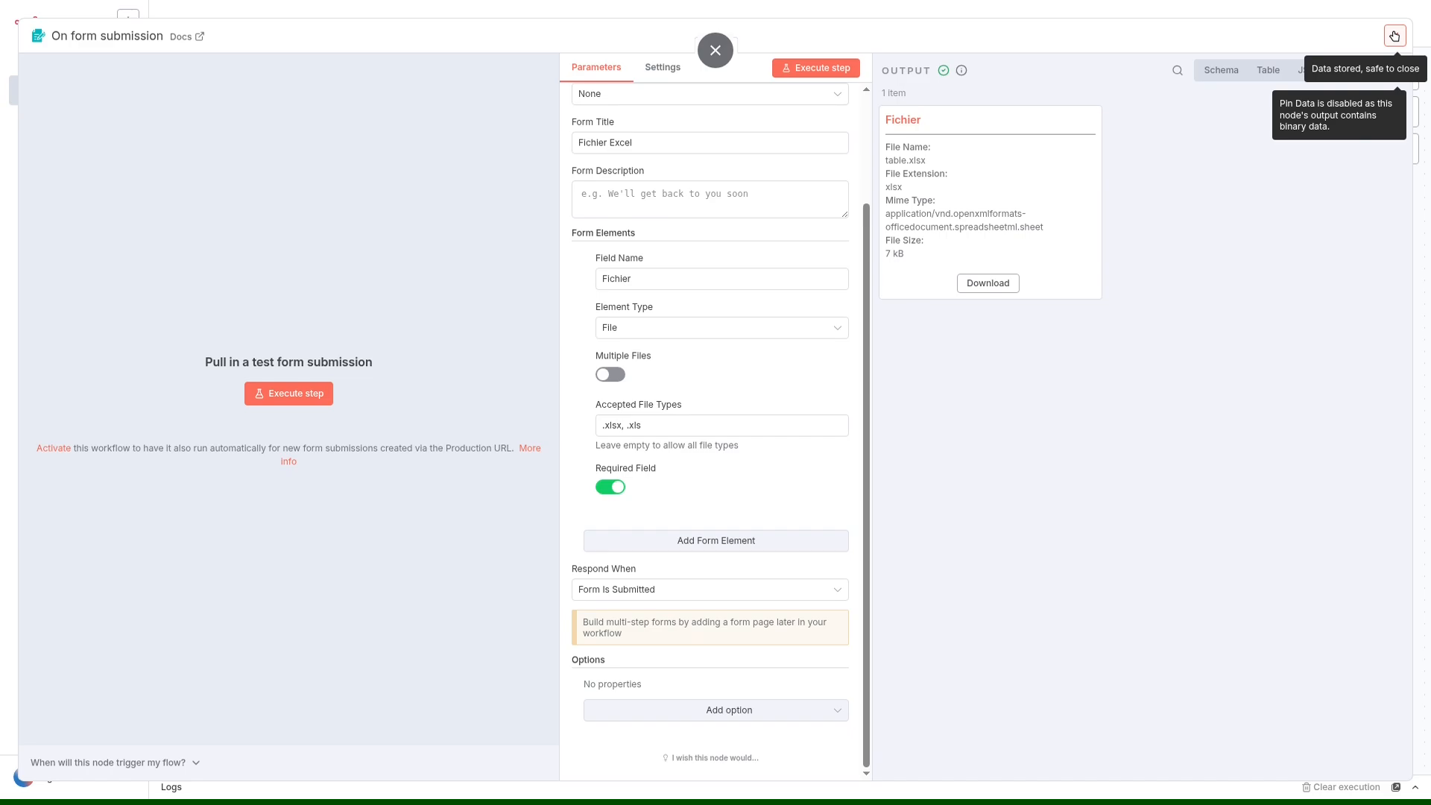
{"action": "left_click", "coordinate": [1394, 36]}
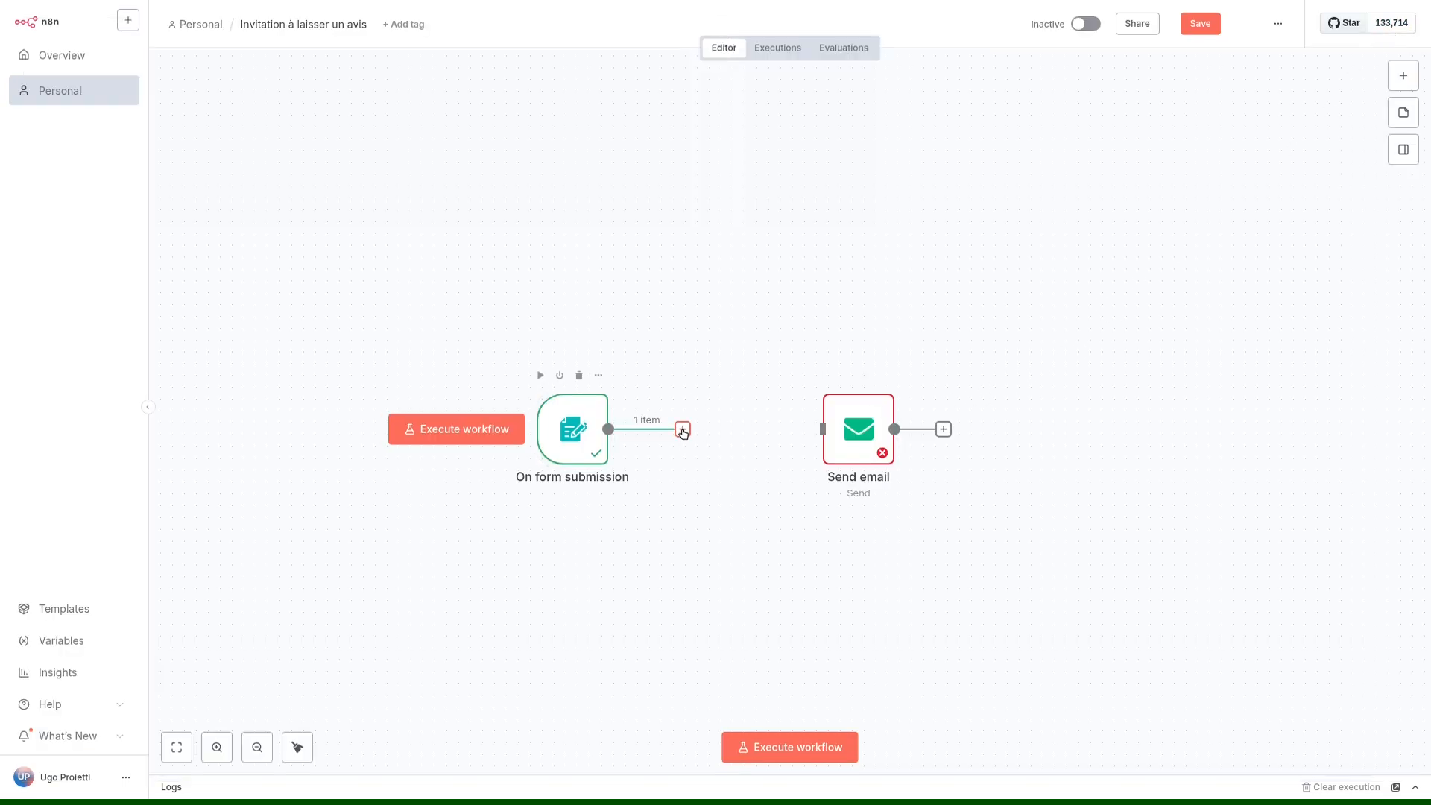
Add an Extract from File node with the Extract from XLSX action after On form submission.
{"action": "left_click", "coordinate": [682, 429]}
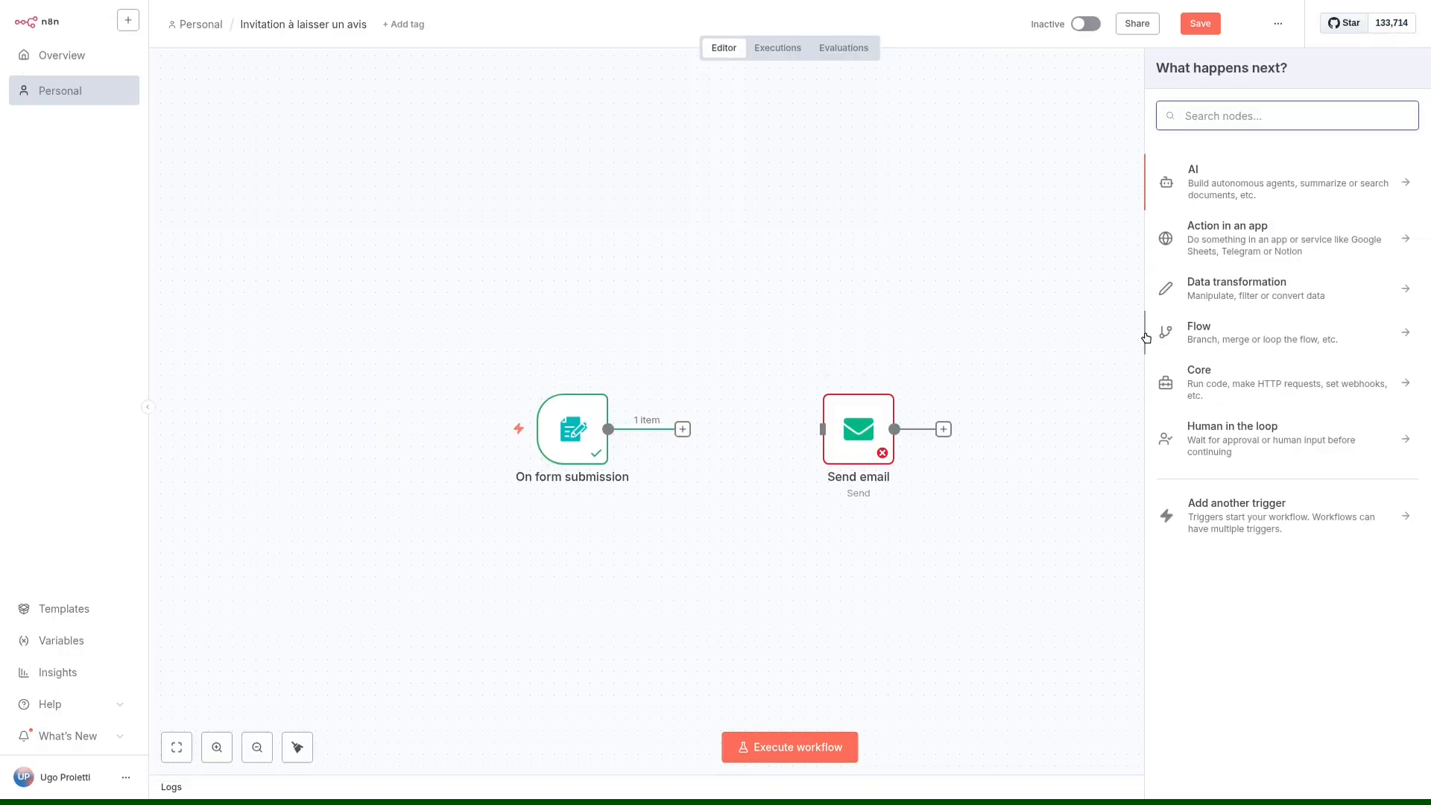
{"action": "type", "text": "shee"}
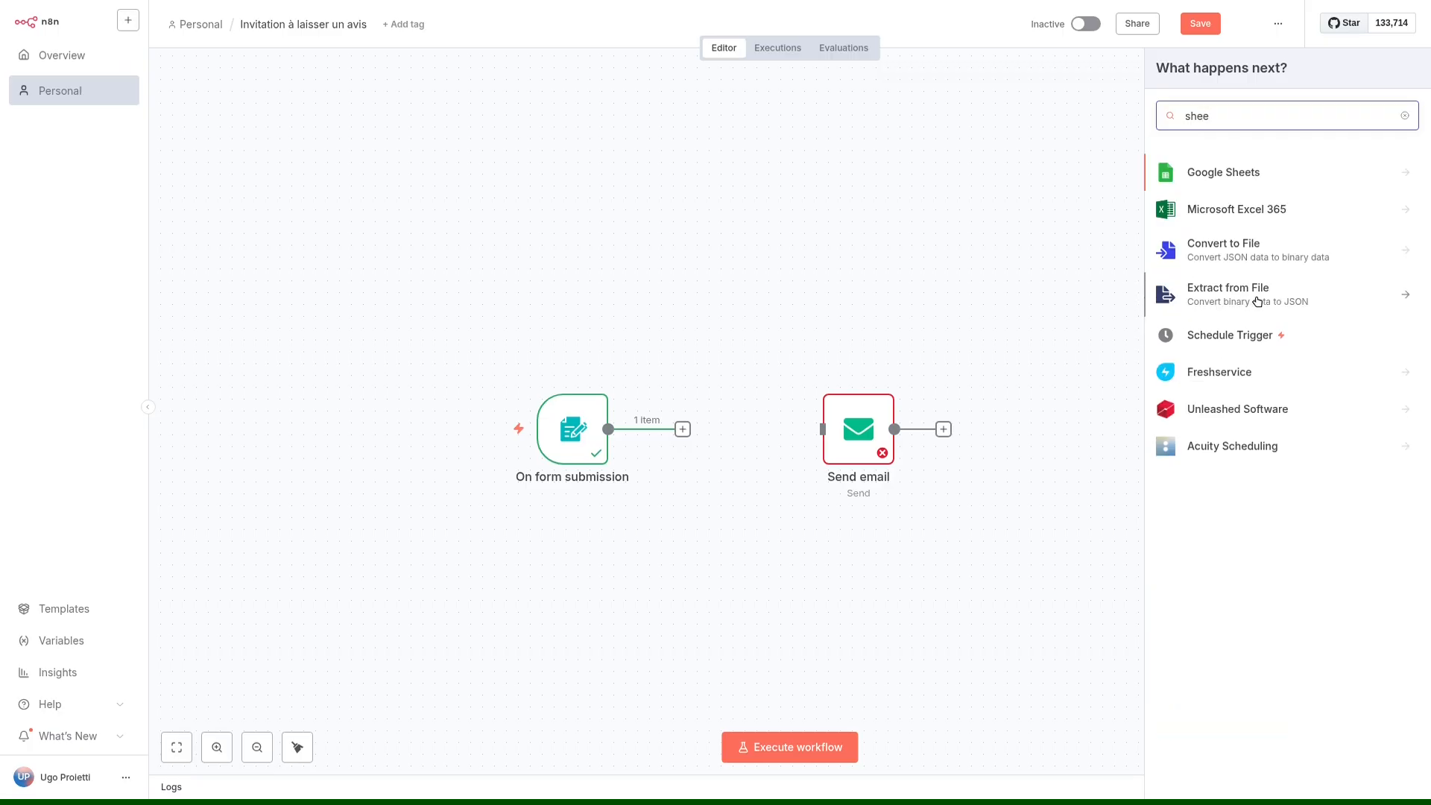
{"action": "left_click", "coordinate": [1215, 297]}
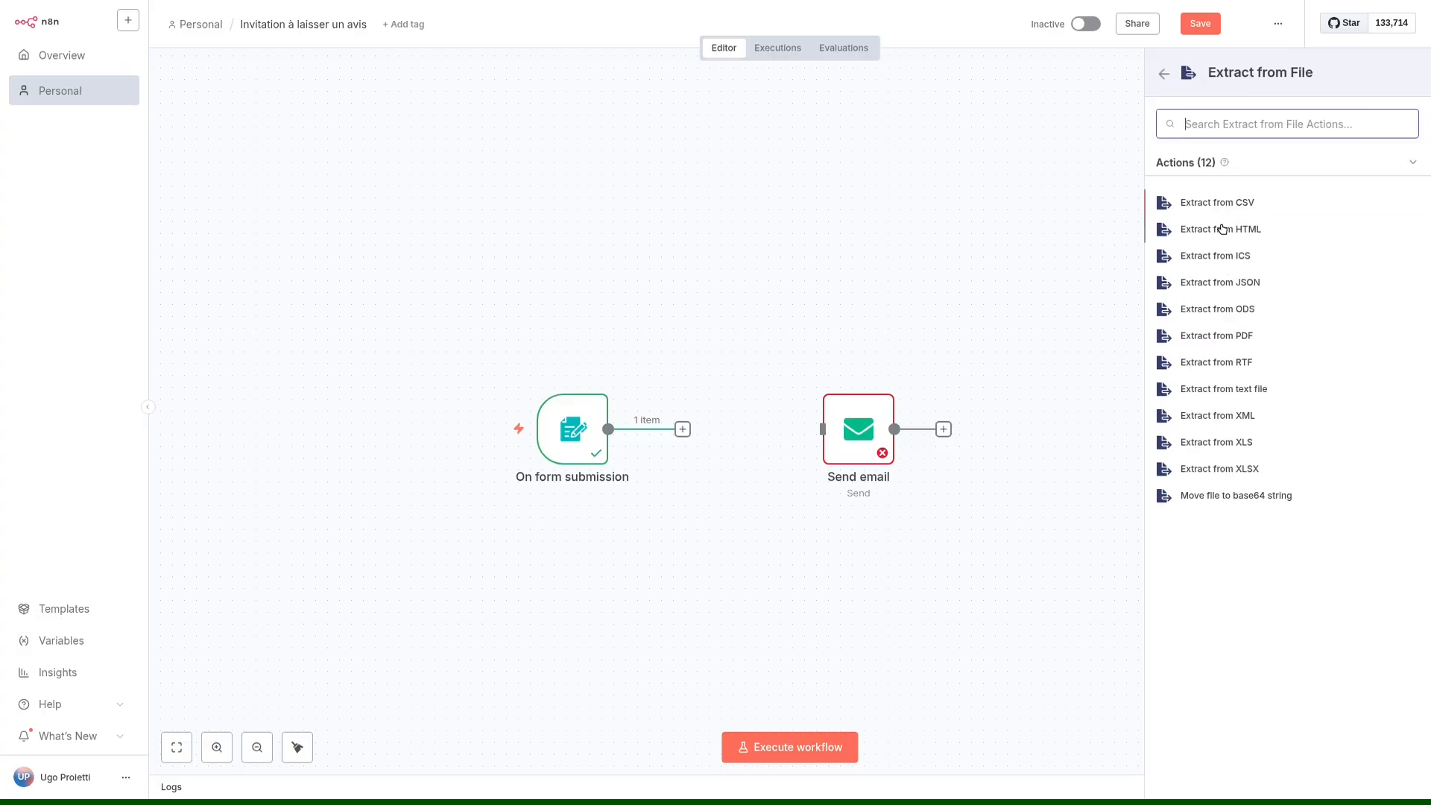
{"action": "left_click", "coordinate": [1227, 474]}
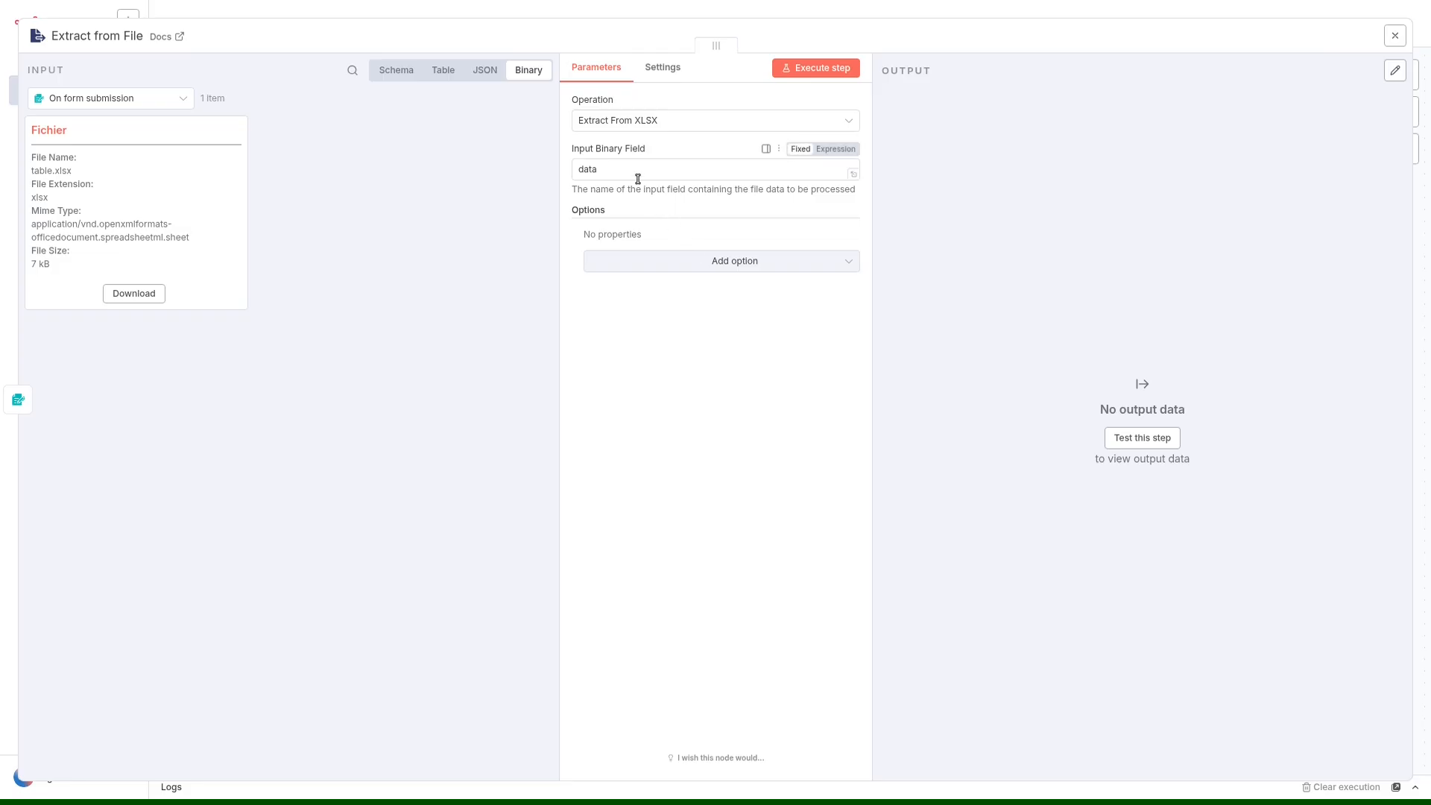
Set the Extract from File node's Input Binary Field to "Fichier" and execute the step.
{"action": "left_click", "coordinate": [853, 69]}
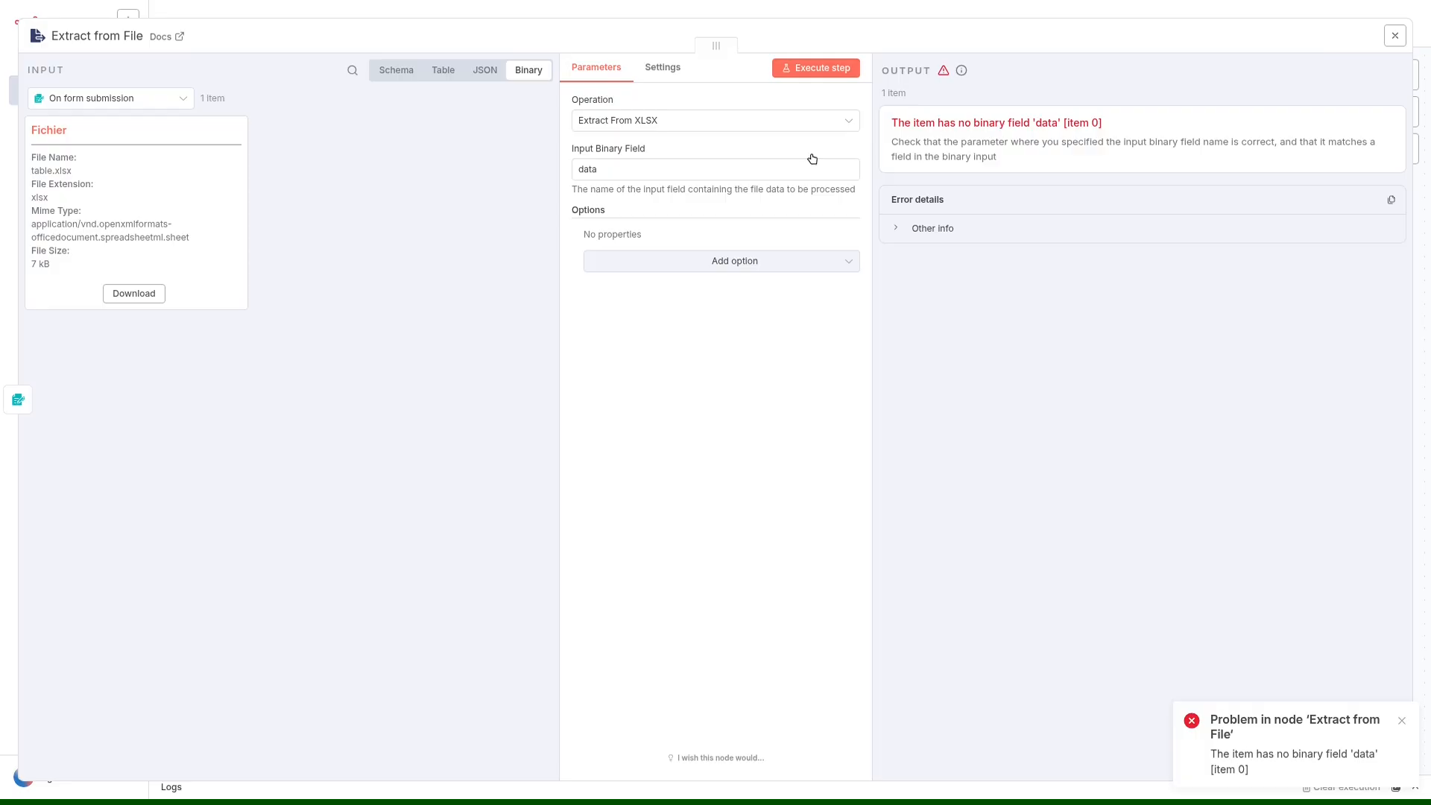
{"action": "double_click", "coordinate": [625, 170]}
{"action": "left_click", "coordinate": [670, 168]}
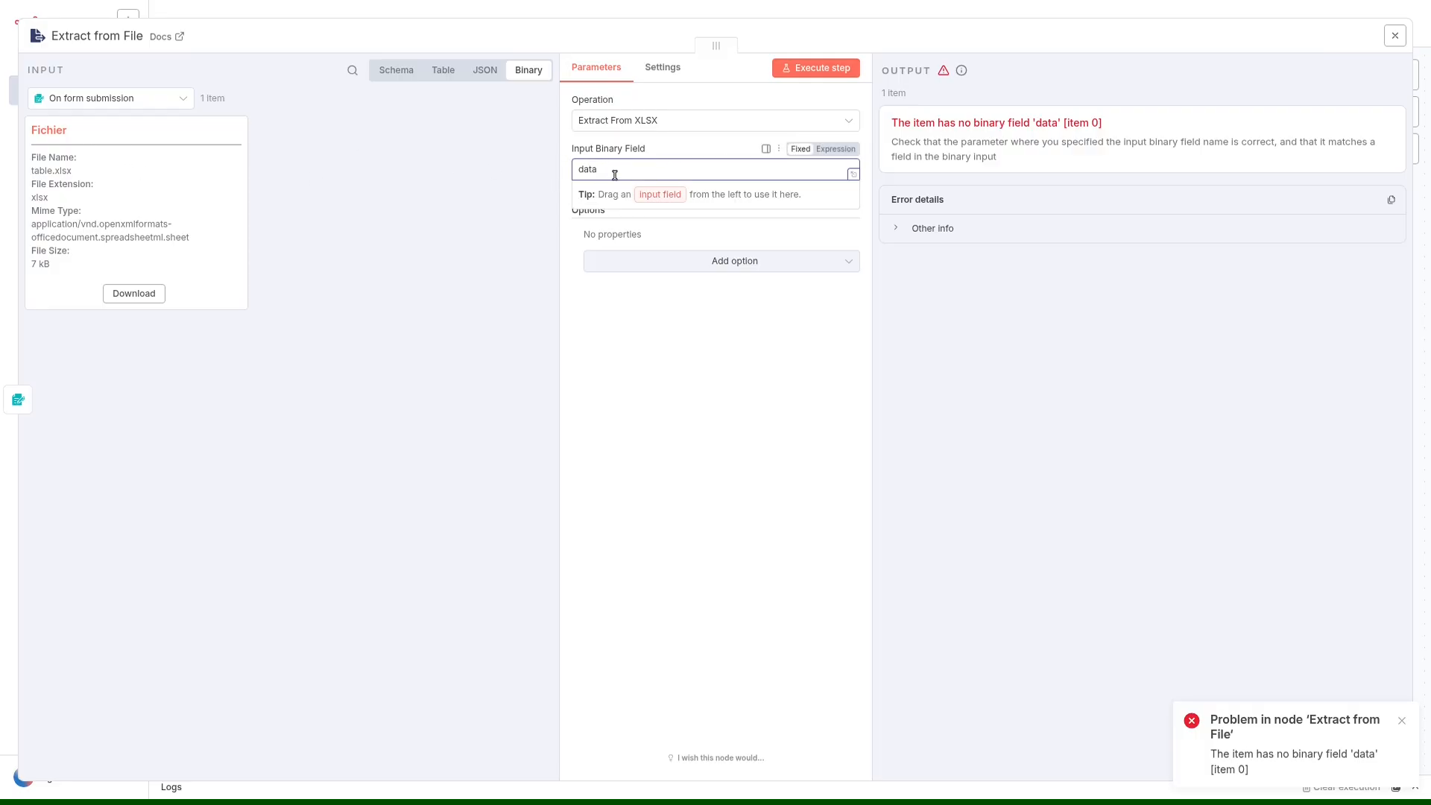
{"action": "double_click", "coordinate": [42, 130]}
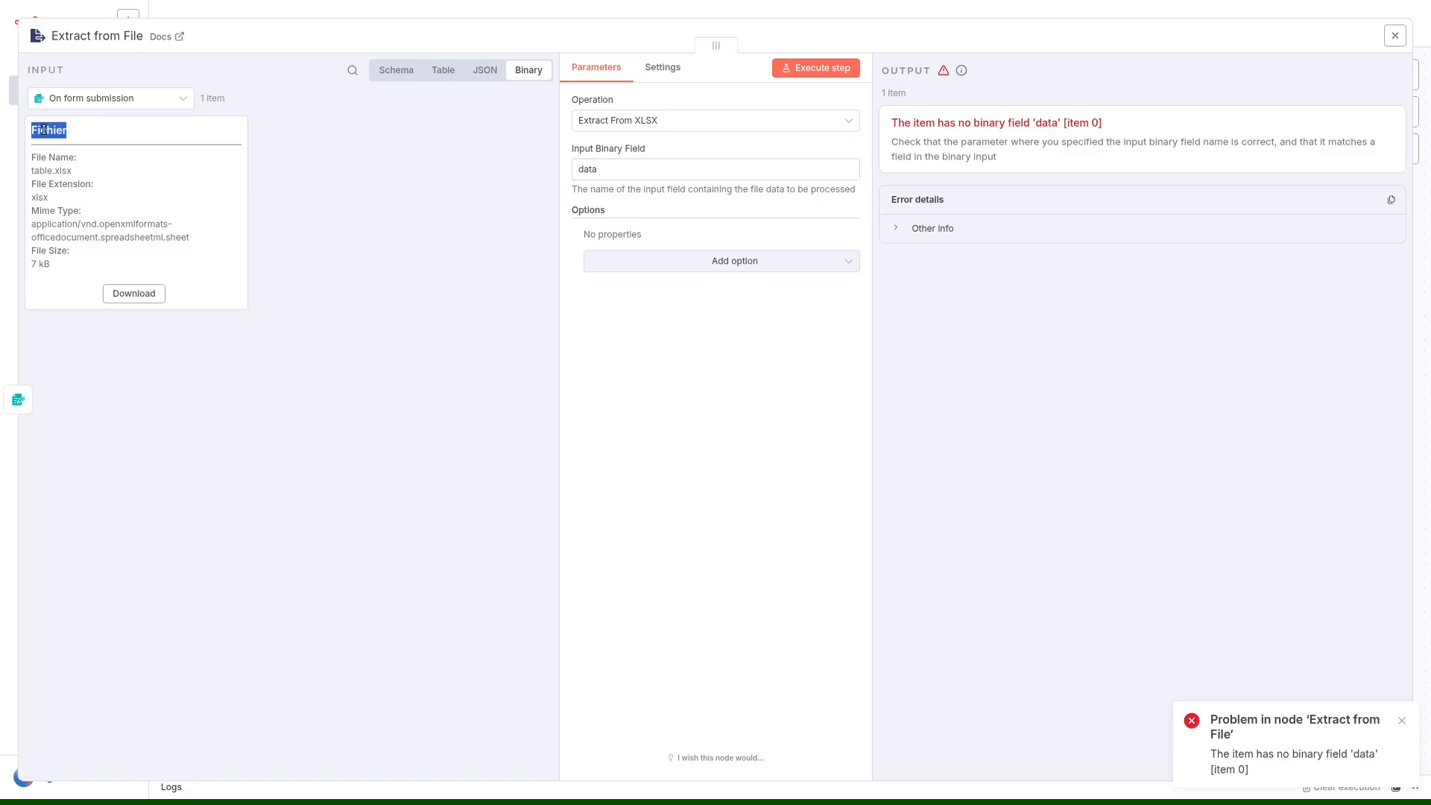
{"action": "left_click", "coordinate": [105, 138]}
{"action": "double_click", "coordinate": [53, 131]}
{"action": "key", "text": "ctrl+c"}
{"action": "double_click", "coordinate": [588, 171]}
{"action": "key", "text": "ctrl+v"}
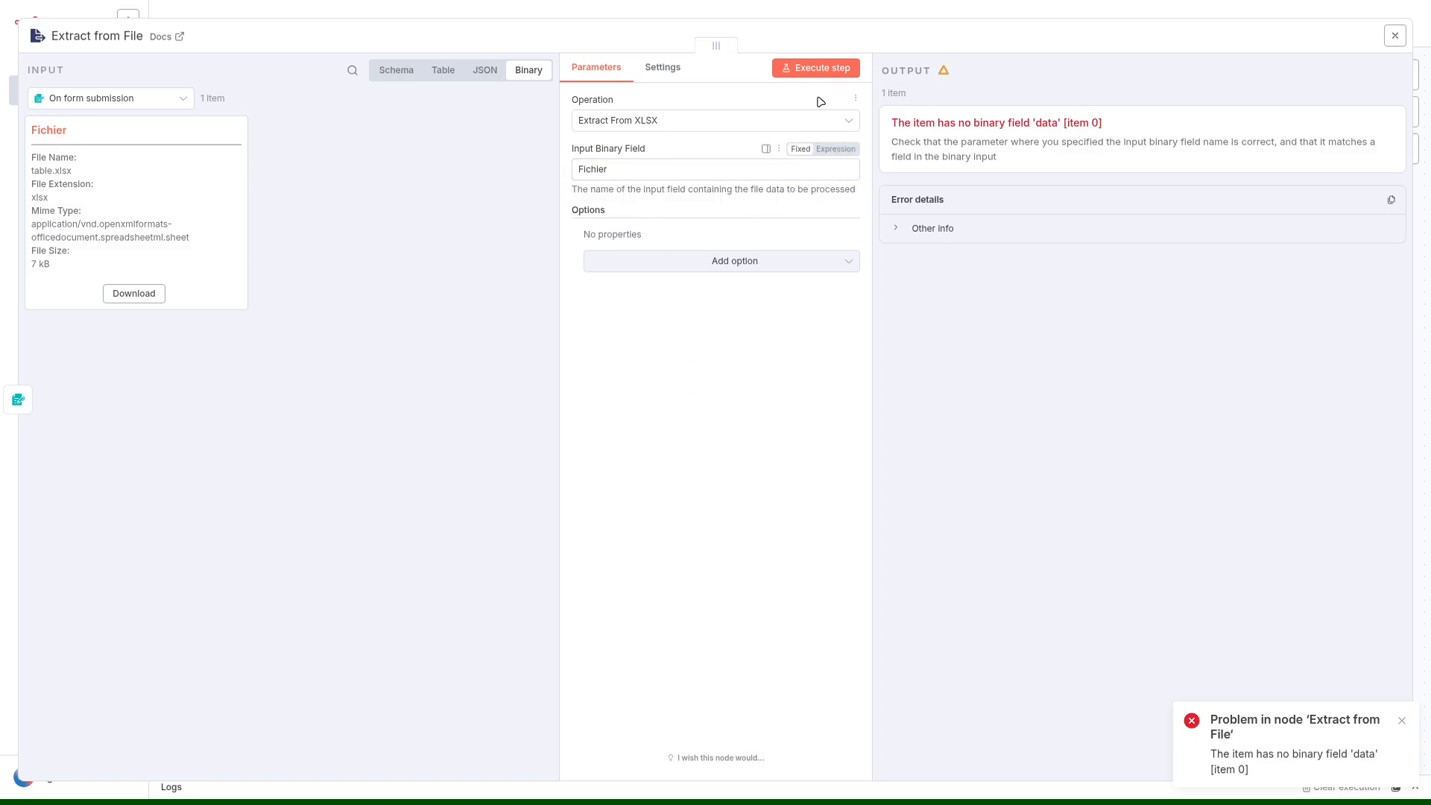
{"action": "left_click", "coordinate": [838, 69]}
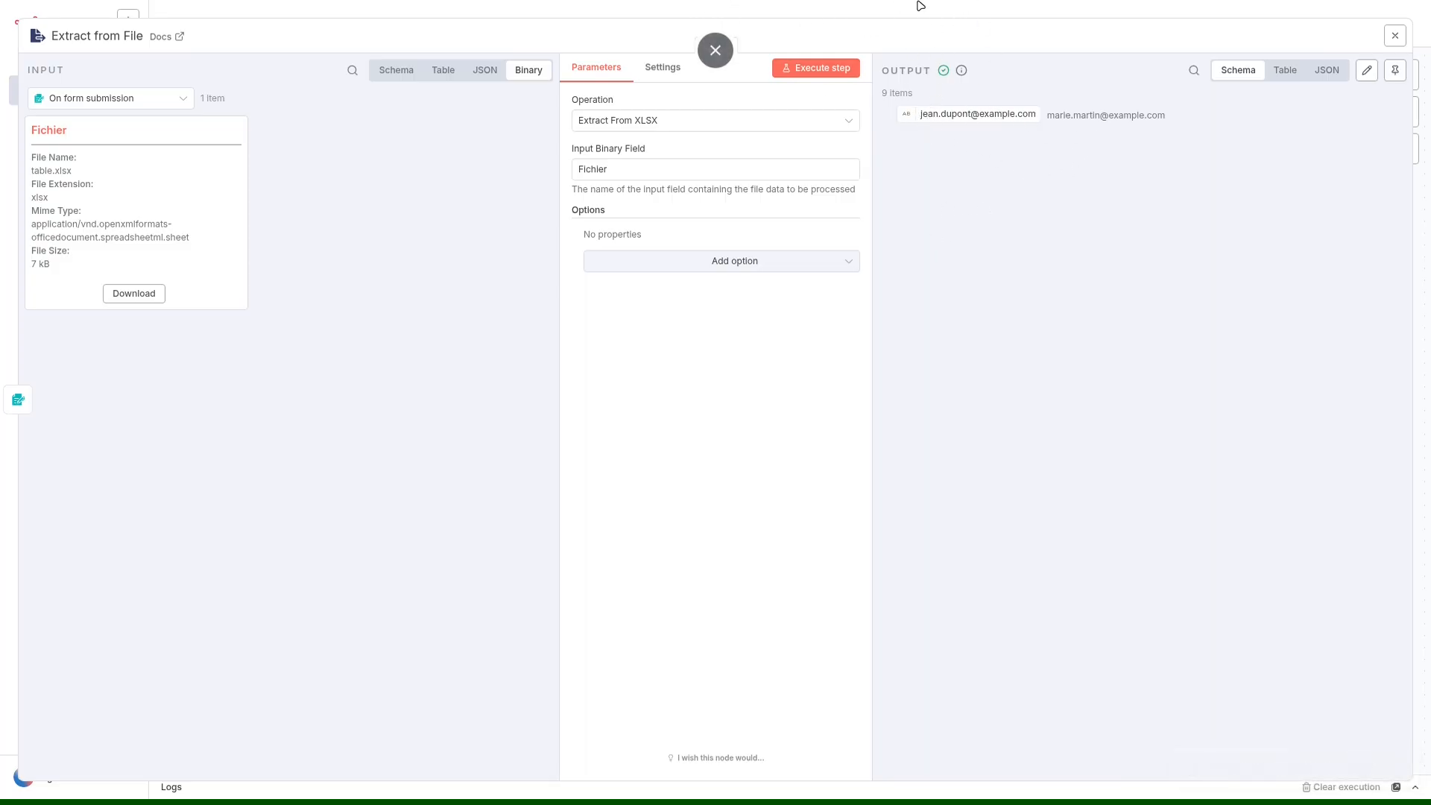
{"action": "left_click", "coordinate": [920, 6]}
Move the Send email node aside and examine the Extract from File output as a table along with the node's available options.
{"action": "left_click_drag", "start_coordinate": [857, 429], "coordinate": [1025, 370]}
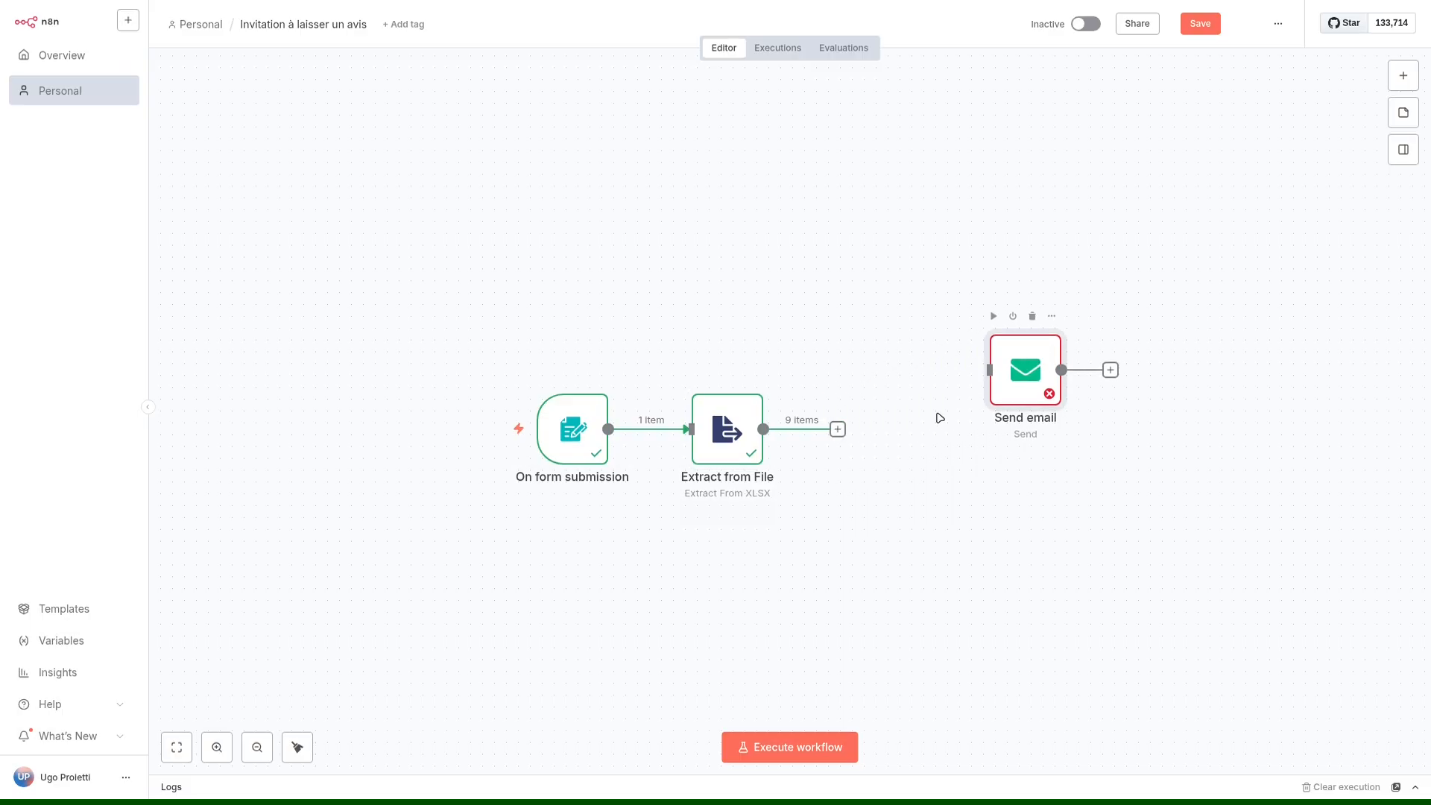
{"action": "double_click", "coordinate": [740, 427]}
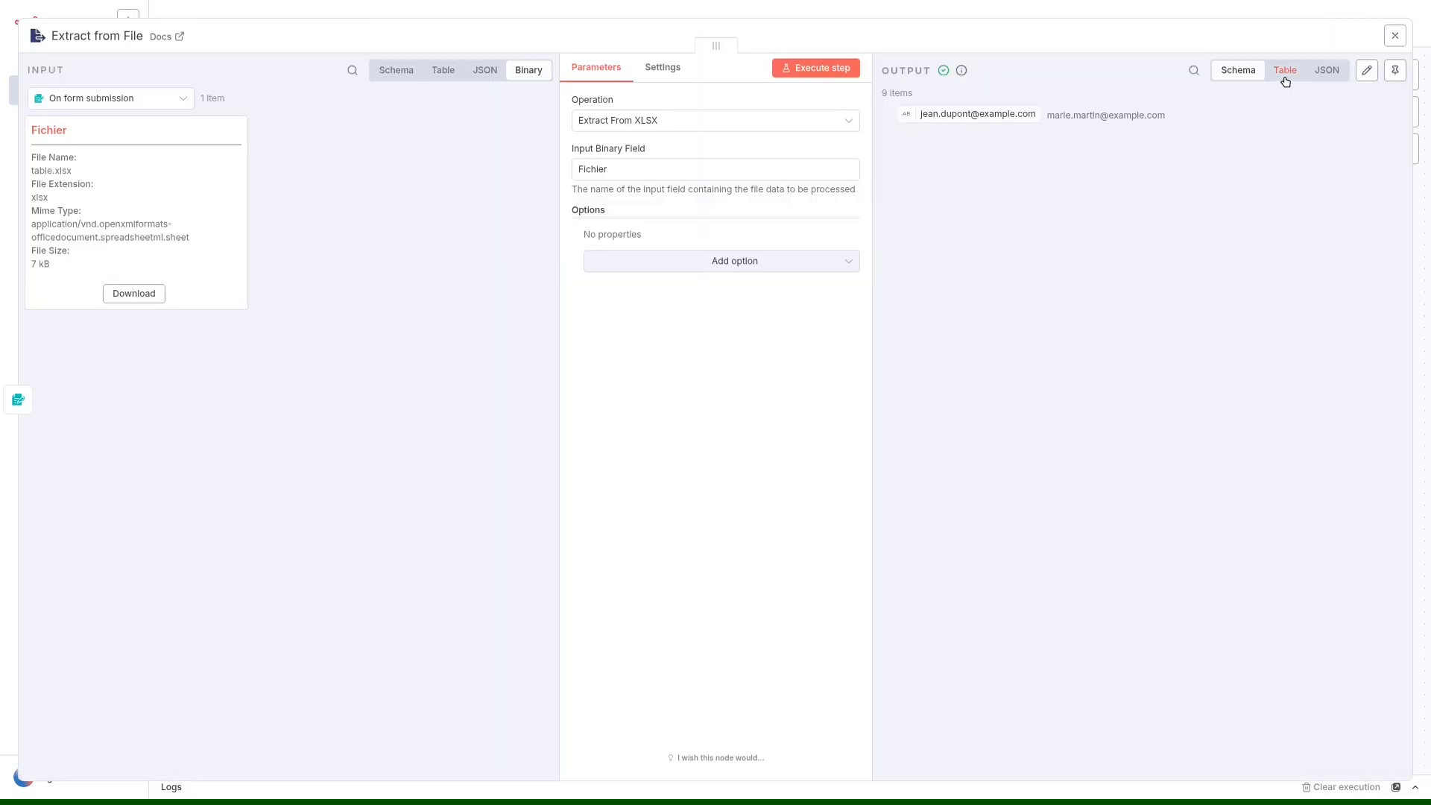
{"action": "left_click", "coordinate": [1284, 75]}
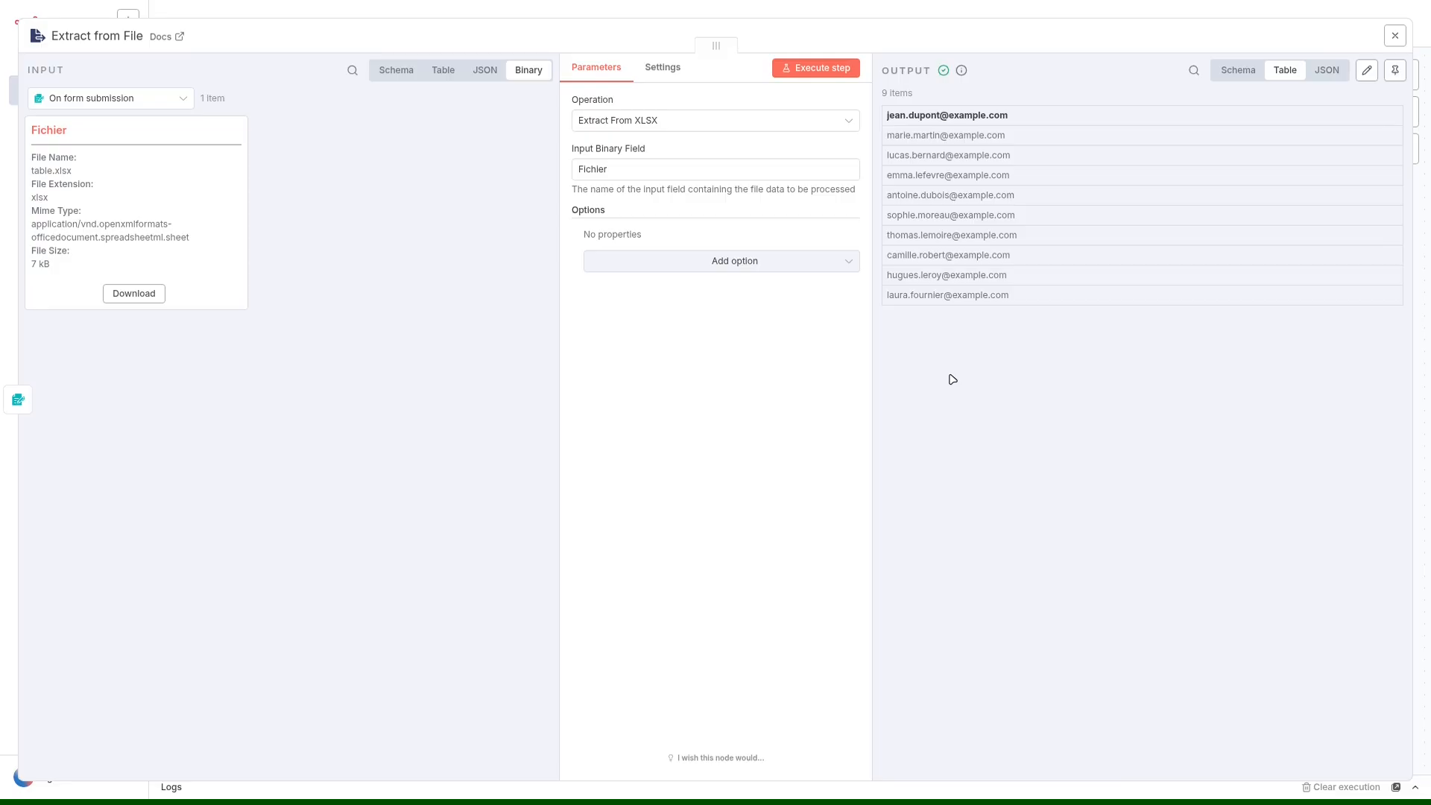
{"action": "left_click", "coordinate": [698, 267]}
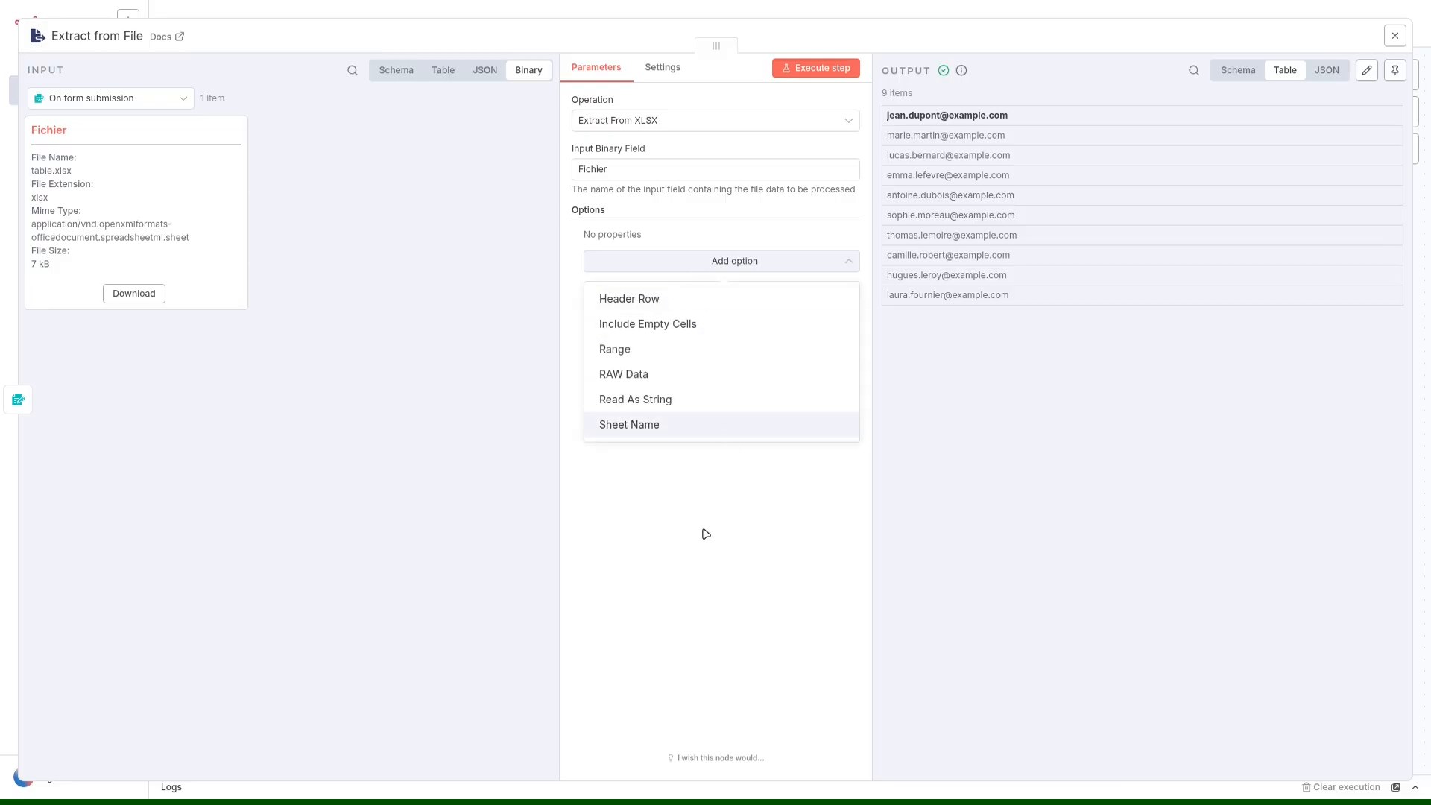
{"action": "left_click", "coordinate": [686, 522]}
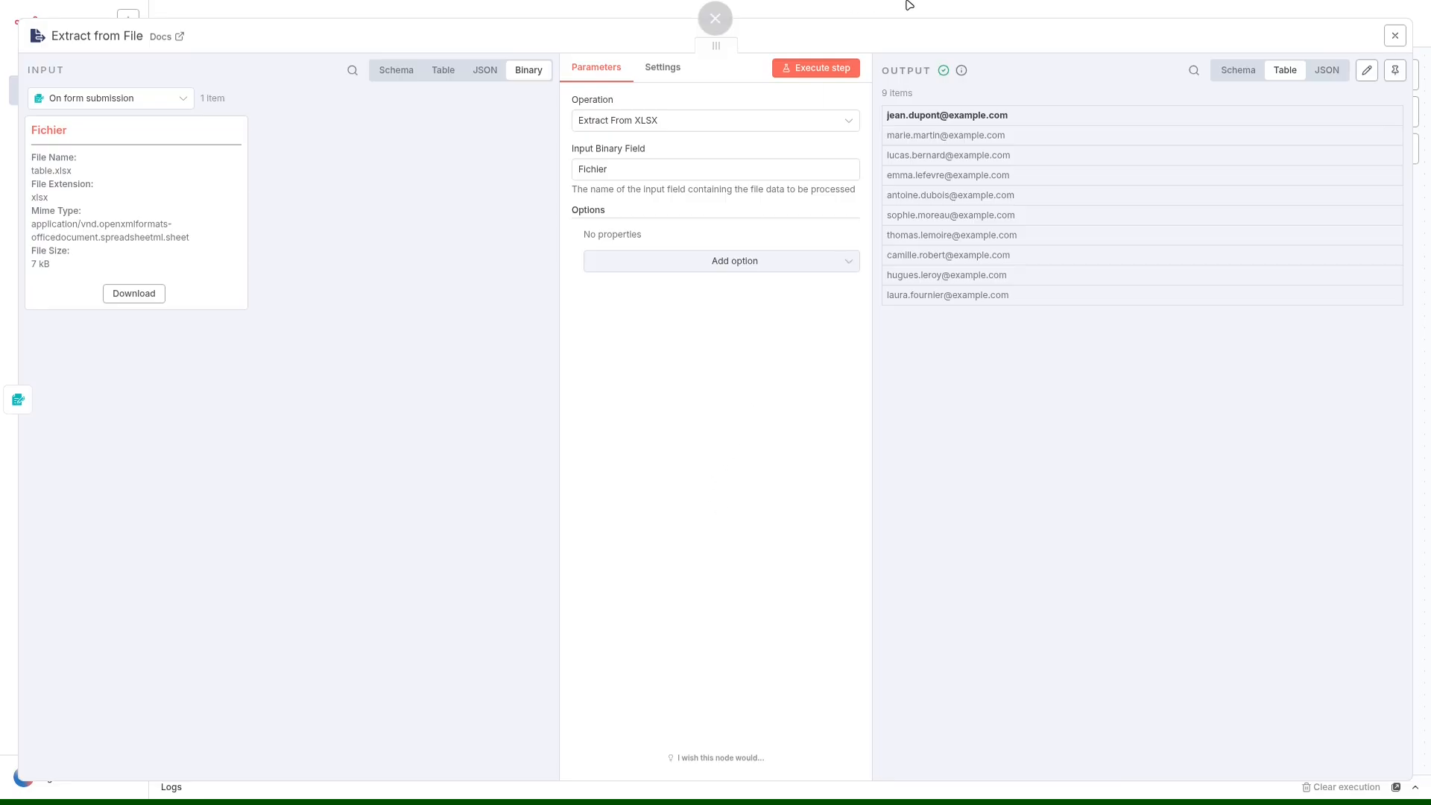
{"action": "left_click", "coordinate": [716, 13]}
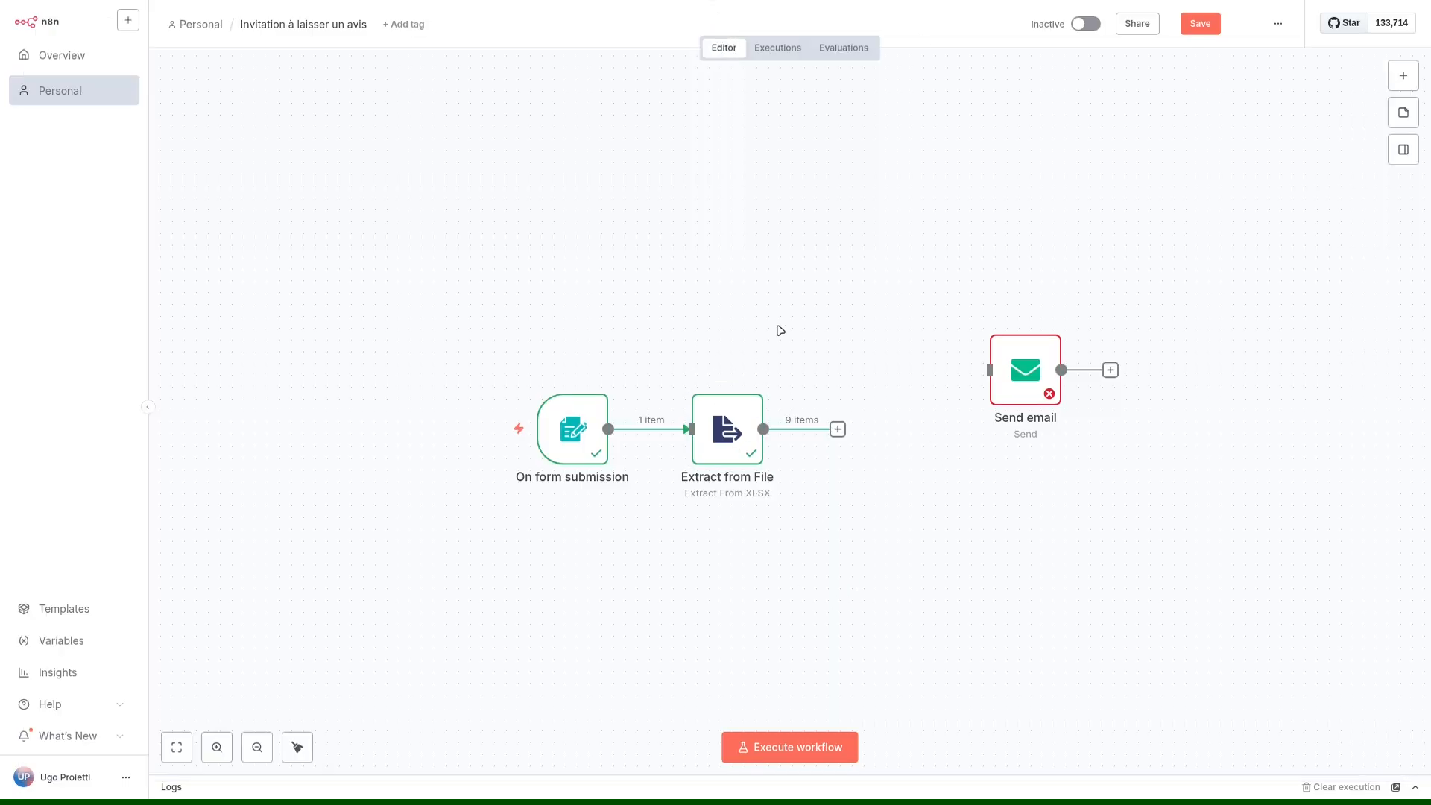
In ONLYOFFICE, delete the "Adresse e-mail" header from table.xlsx and move the address list up to start in cell A1.
{"action": "key", "text": "ctrl+alt+Right"}
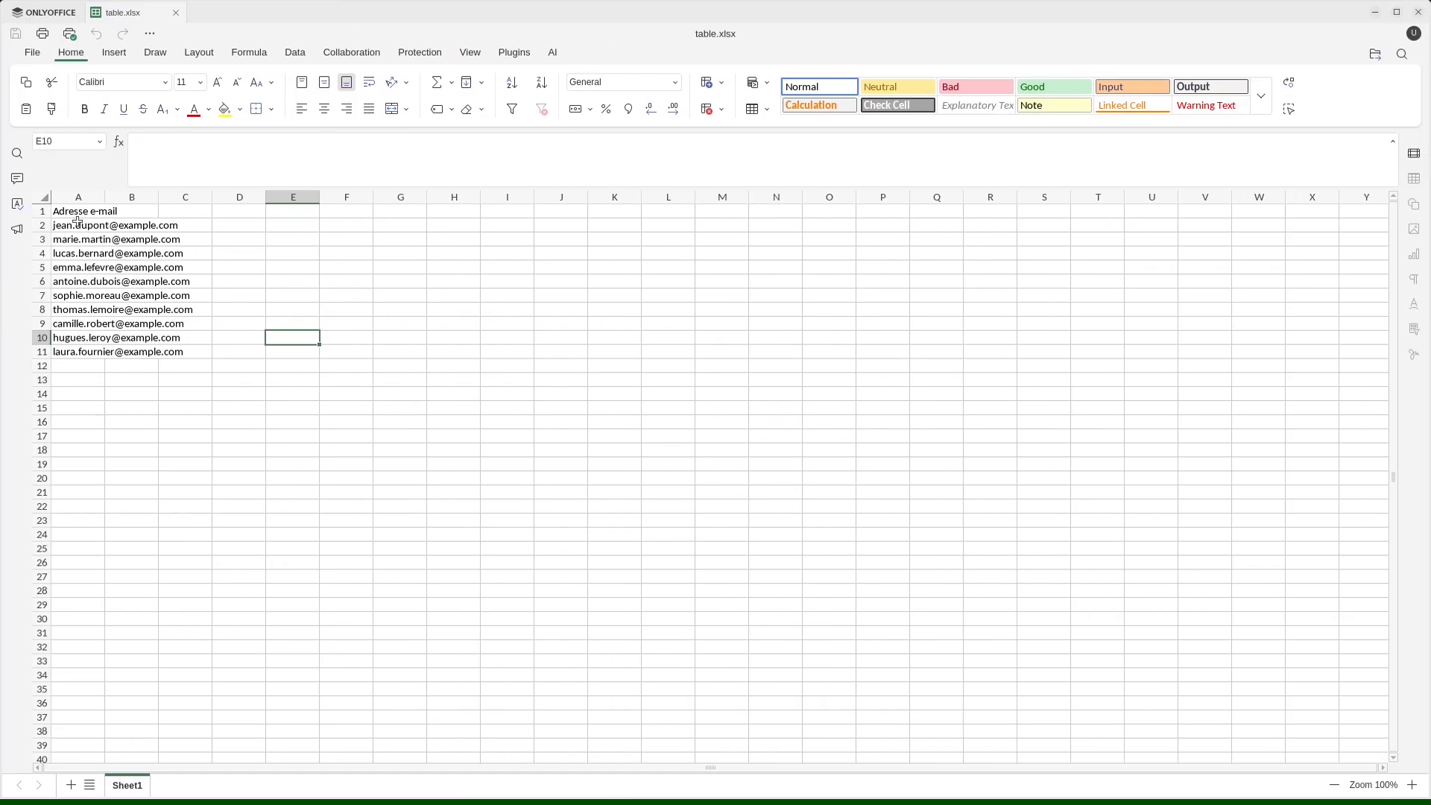
{"action": "left_click", "coordinate": [77, 215]}
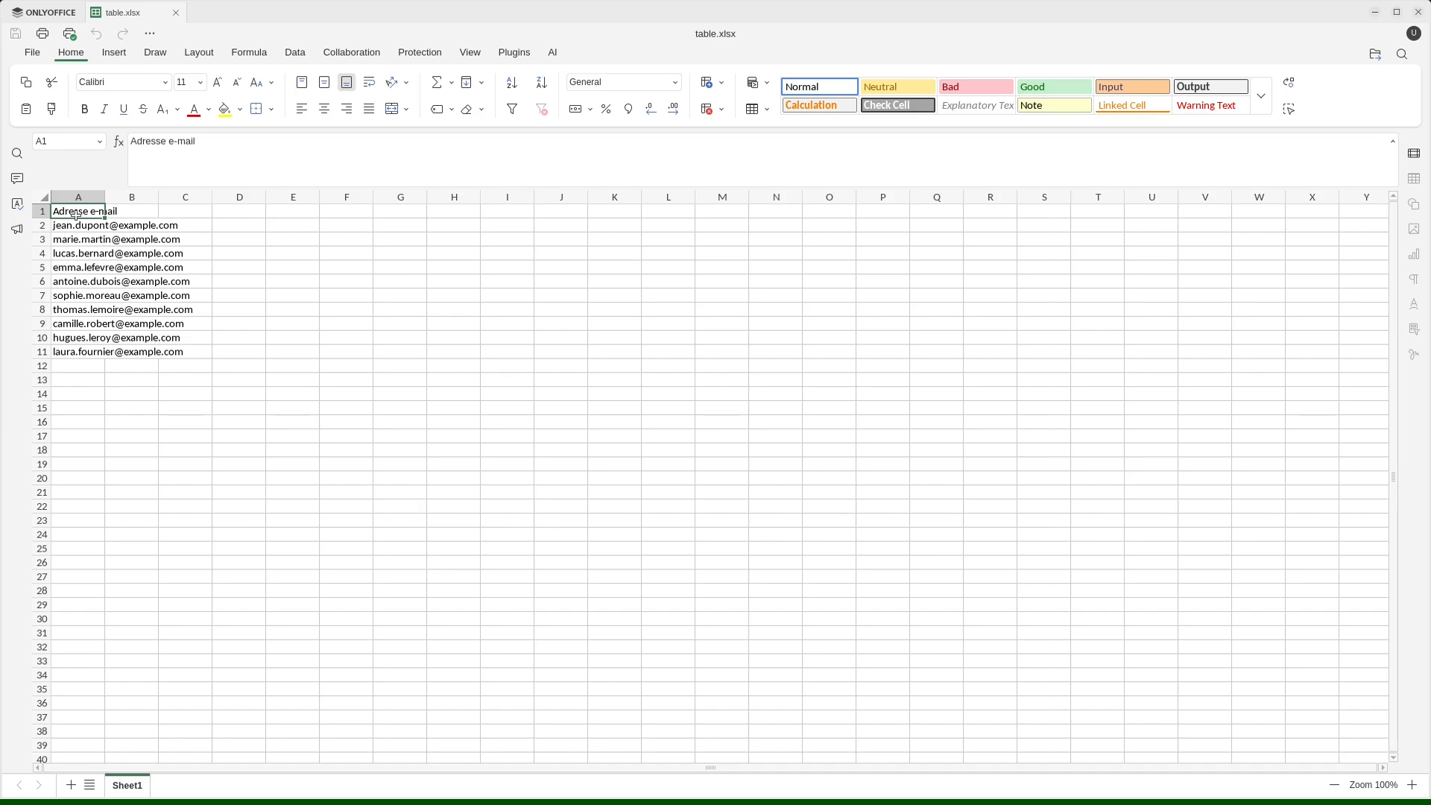
{"action": "key", "text": "Delete"}
{"action": "left_click_drag", "start_coordinate": [63, 226], "coordinate": [96, 347]}
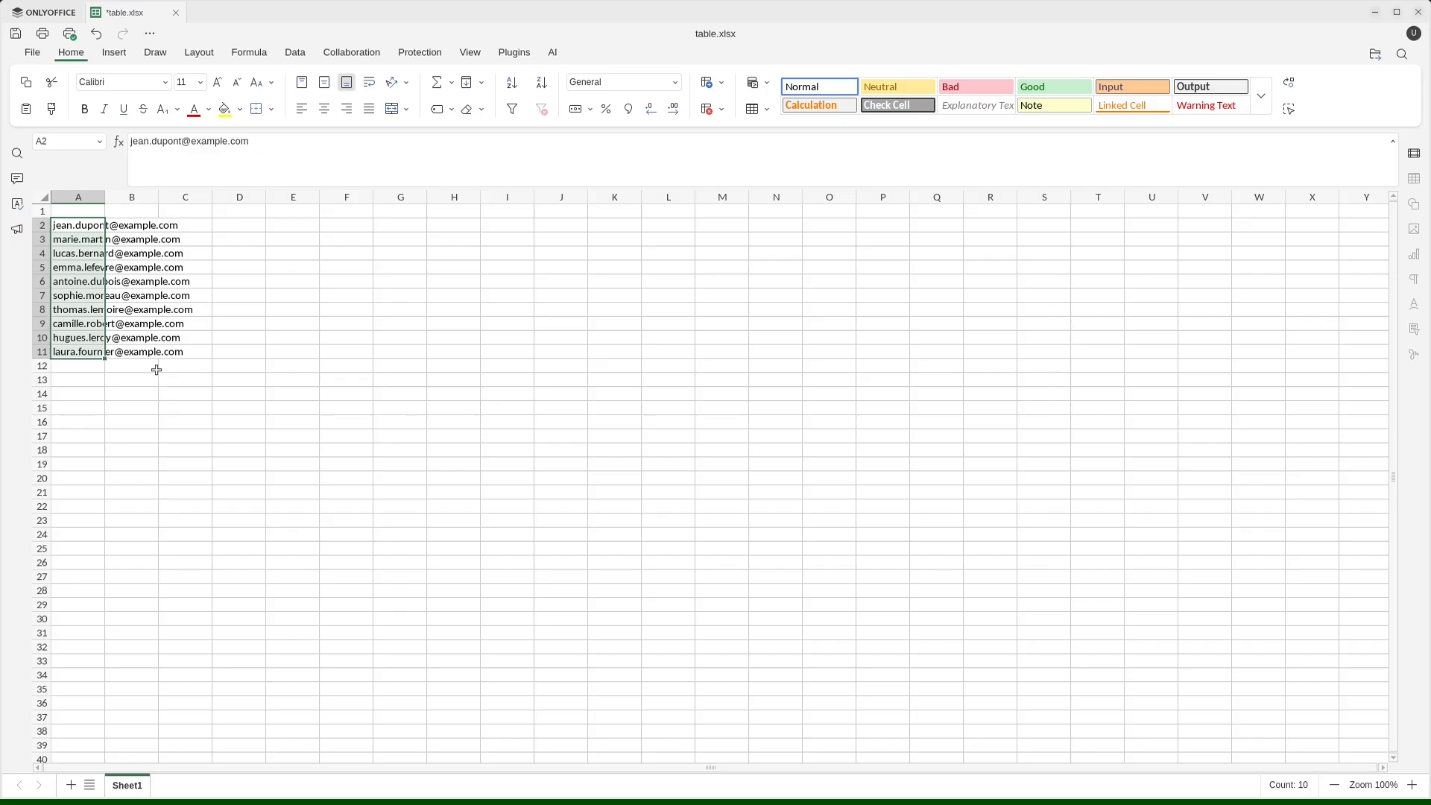
{"action": "key", "text": "Delete"}
{"action": "left_click", "coordinate": [157, 370]}
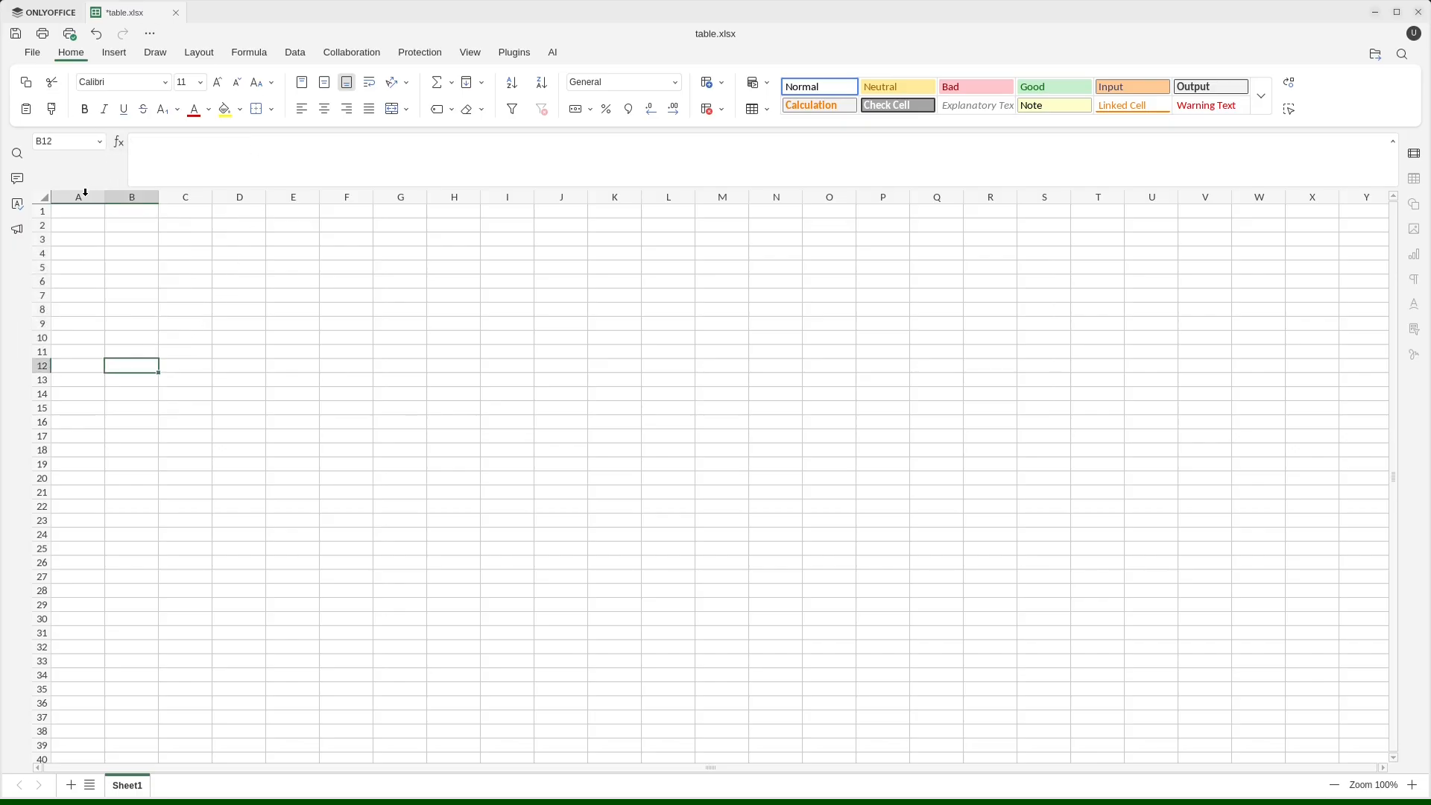
{"action": "left_click", "coordinate": [75, 213]}
{"action": "key", "text": "ctrl+v"}
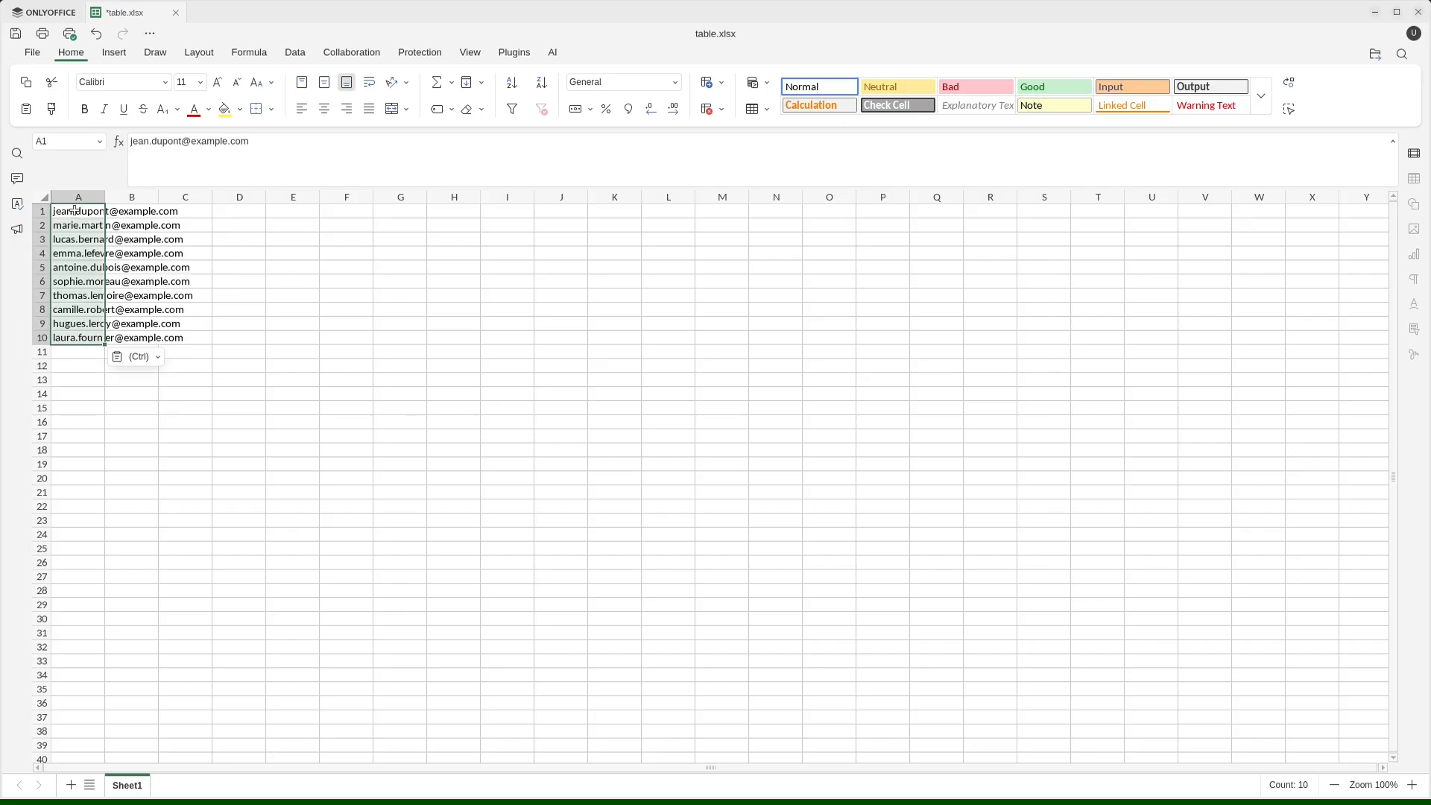
Widen column A of the spreadsheet to fit the full e-mail addresses.
{"action": "left_click", "coordinate": [291, 435]}
{"action": "left_click_drag", "start_coordinate": [104, 196], "coordinate": [194, 197]}
{"action": "left_click", "coordinate": [380, 407]}
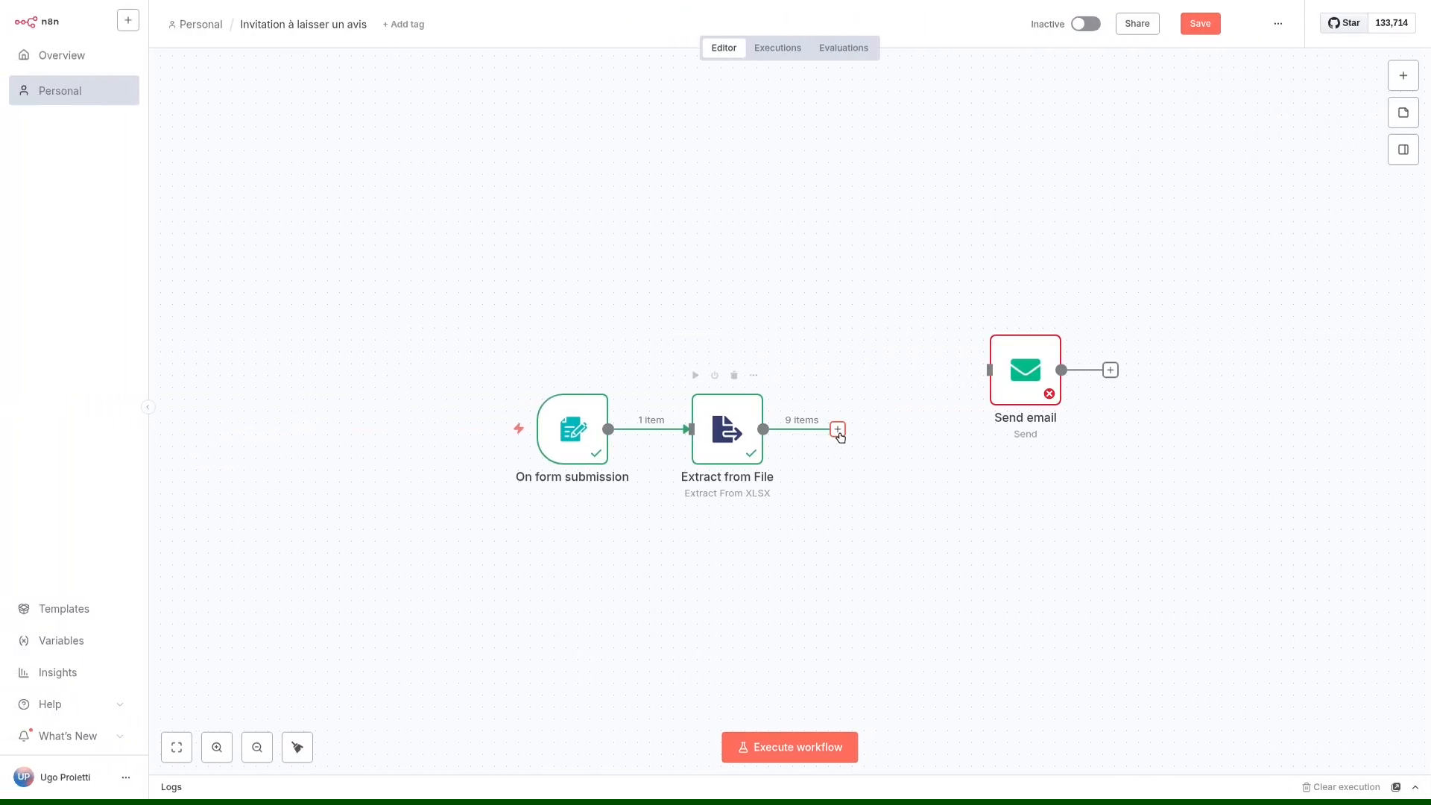
In n8n, connect the Extract from File output to the Send email node and tidy up the workflow layout.
{"action": "left_click_drag", "start_coordinate": [836, 432], "coordinate": [988, 371]}
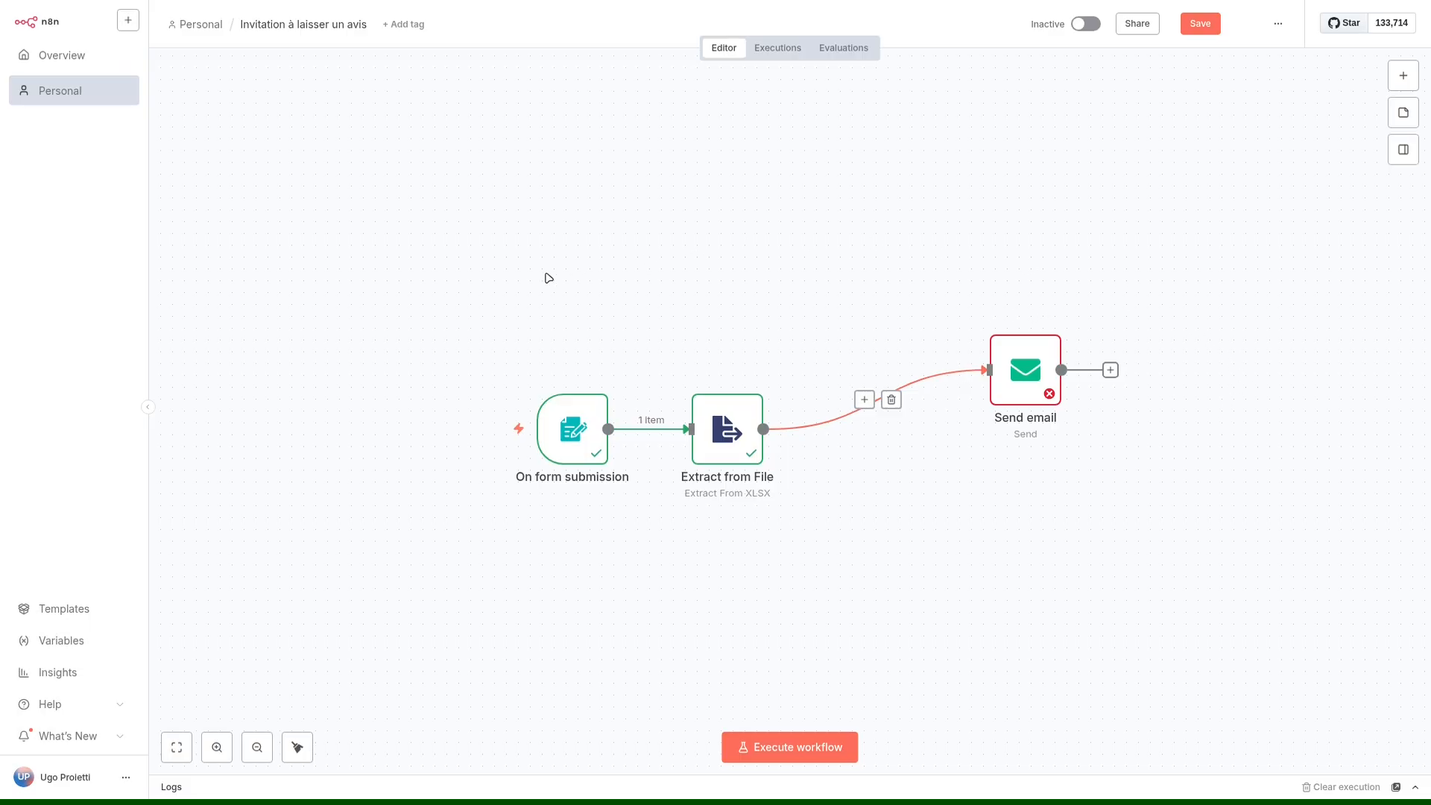
{"action": "left_click_drag", "start_coordinate": [1006, 364], "coordinate": [863, 423]}
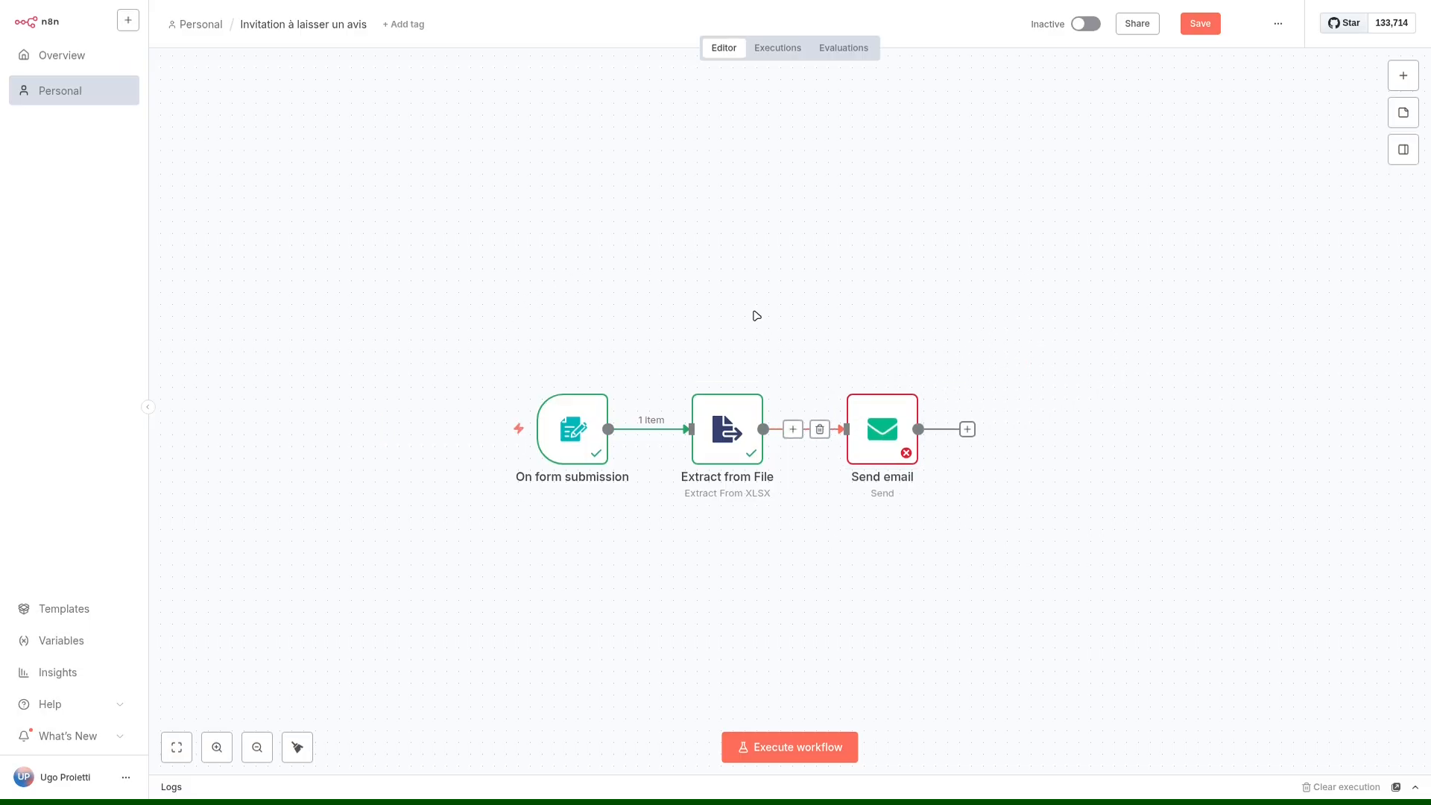
{"action": "left_click", "coordinate": [299, 753]}
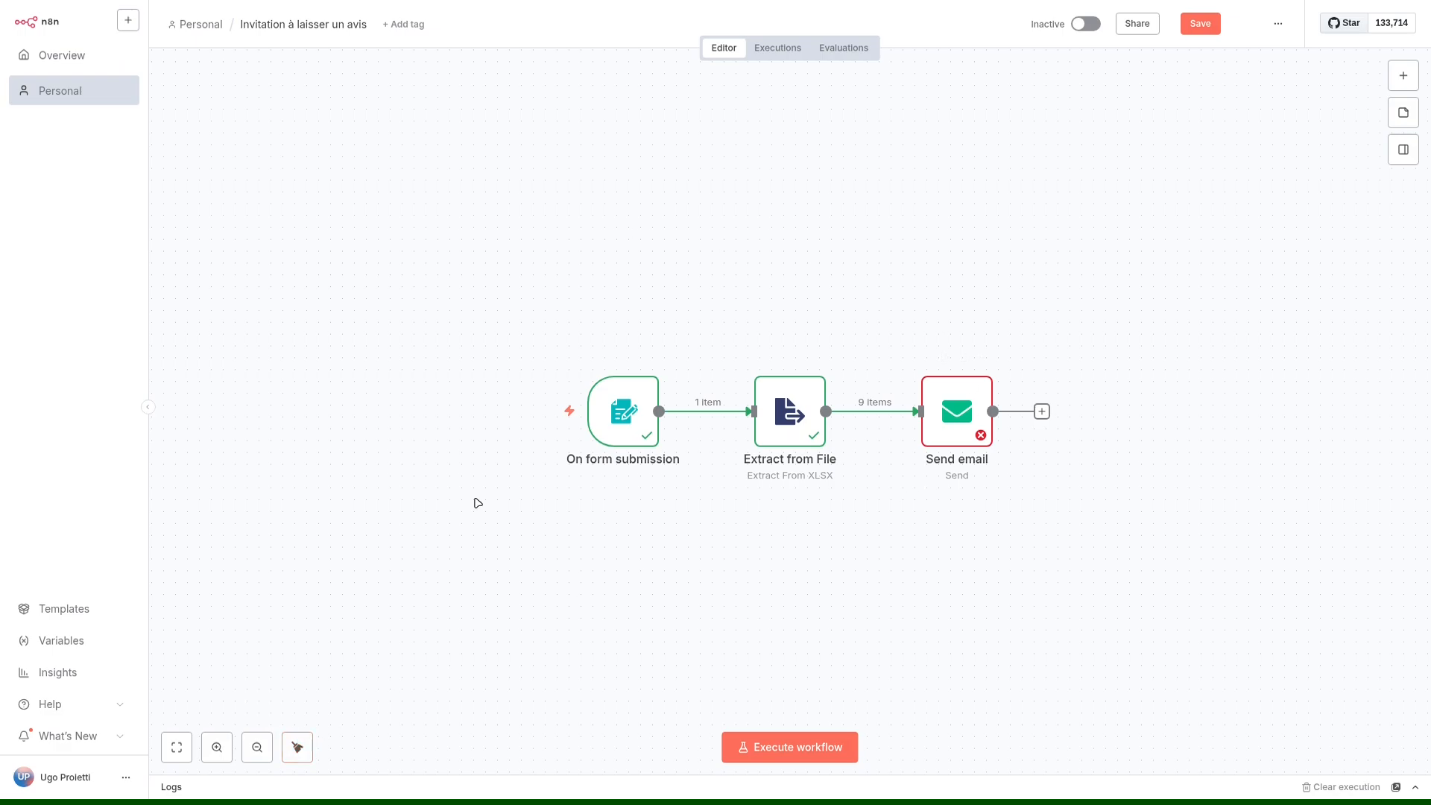
Move the Send email and Extract from File nodes out of line and tidy up the canvas again.
{"action": "left_click_drag", "start_coordinate": [943, 425], "coordinate": [907, 283]}
{"action": "left_click_drag", "start_coordinate": [790, 420], "coordinate": [798, 581]}
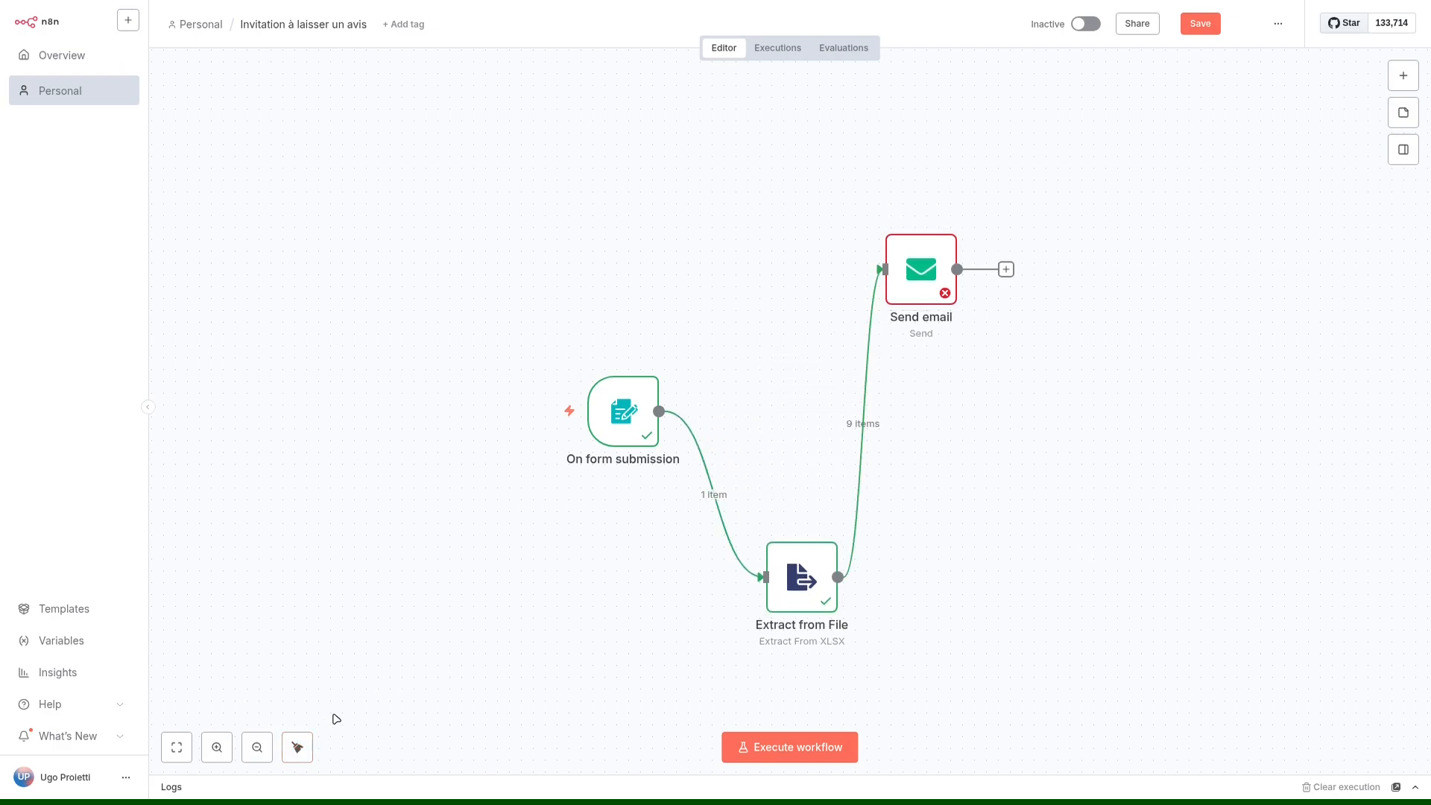
{"action": "left_click", "coordinate": [298, 747]}
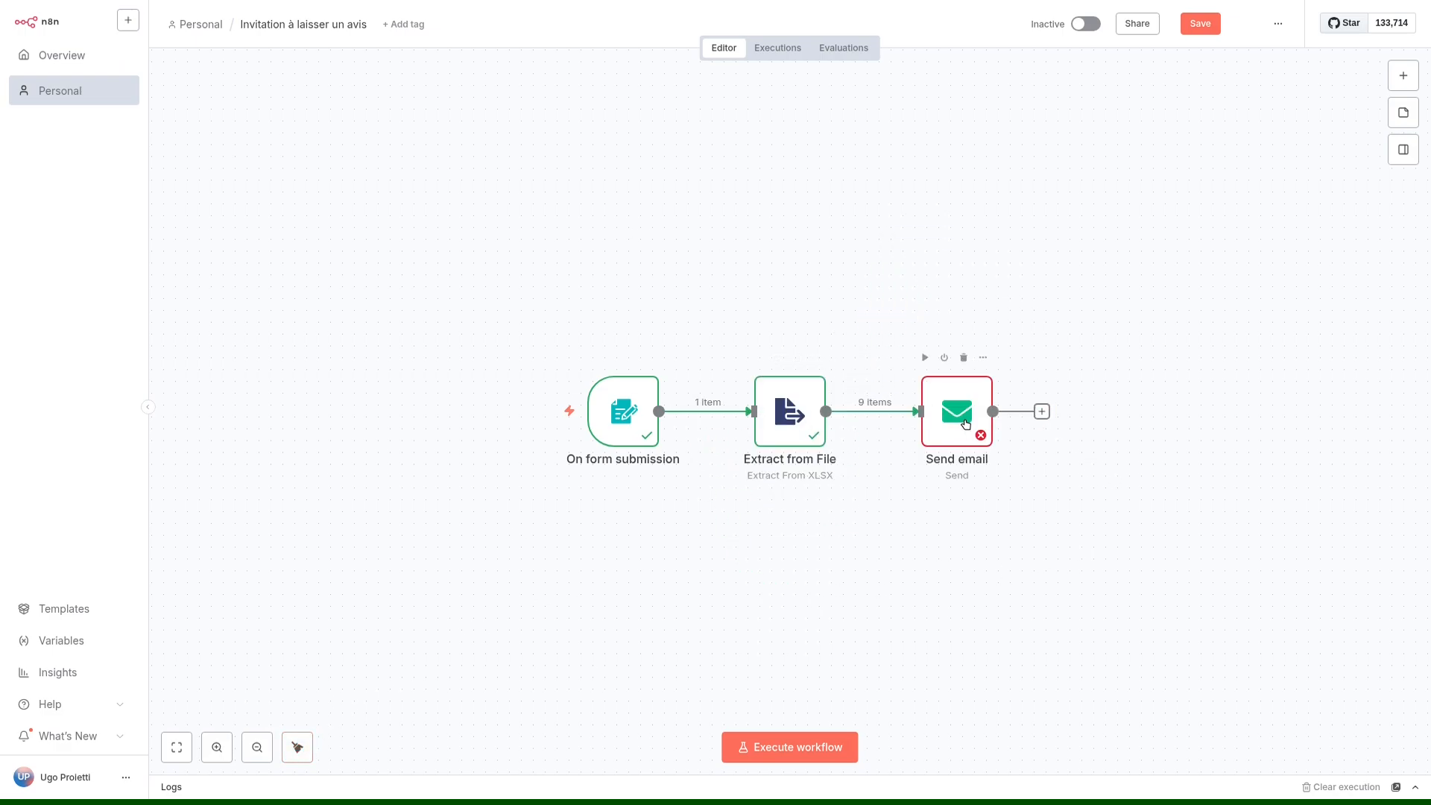
Open the Send email node and enter the company's contact address as the From Email.
{"action": "double_click", "coordinate": [960, 414]}
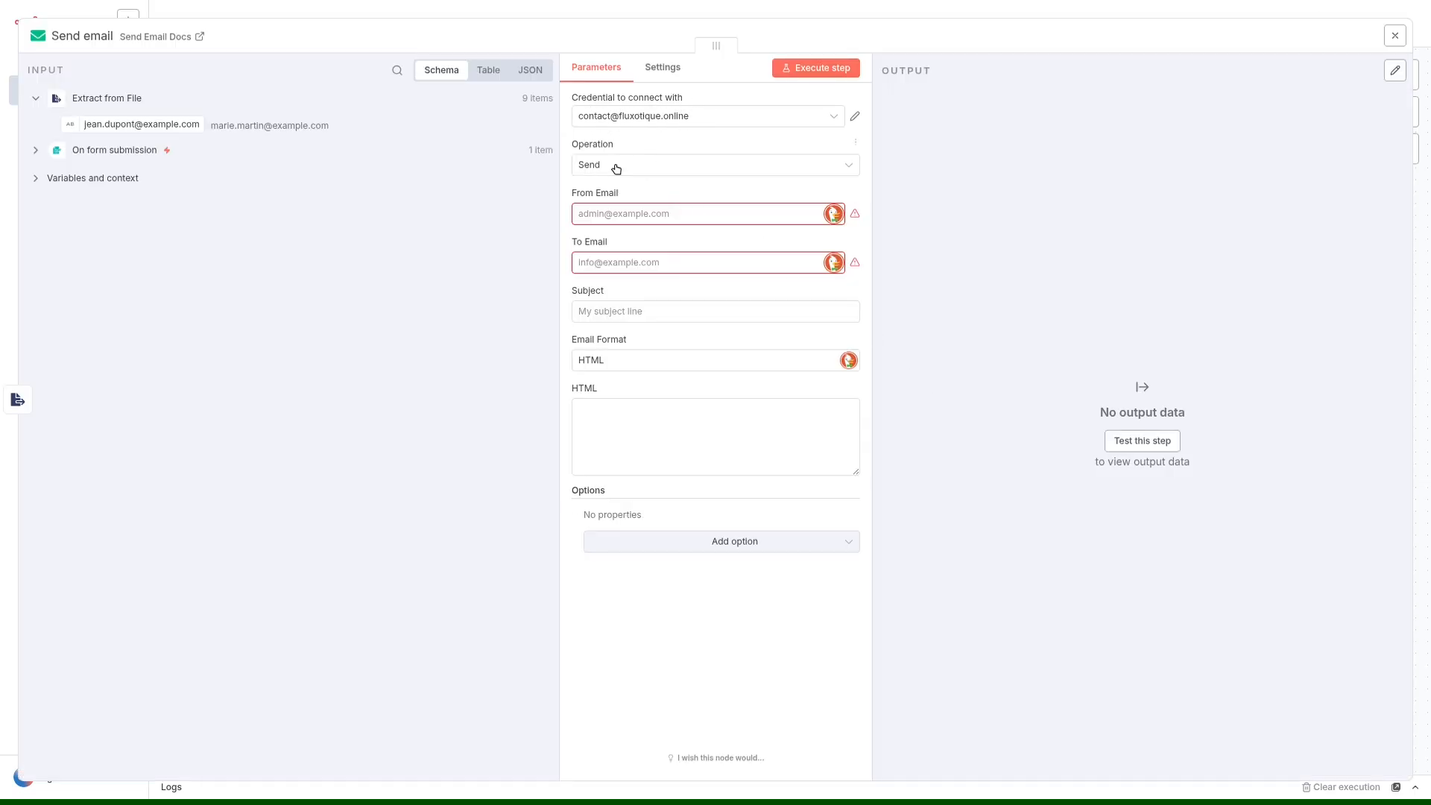
{"action": "left_click", "coordinate": [611, 216]}
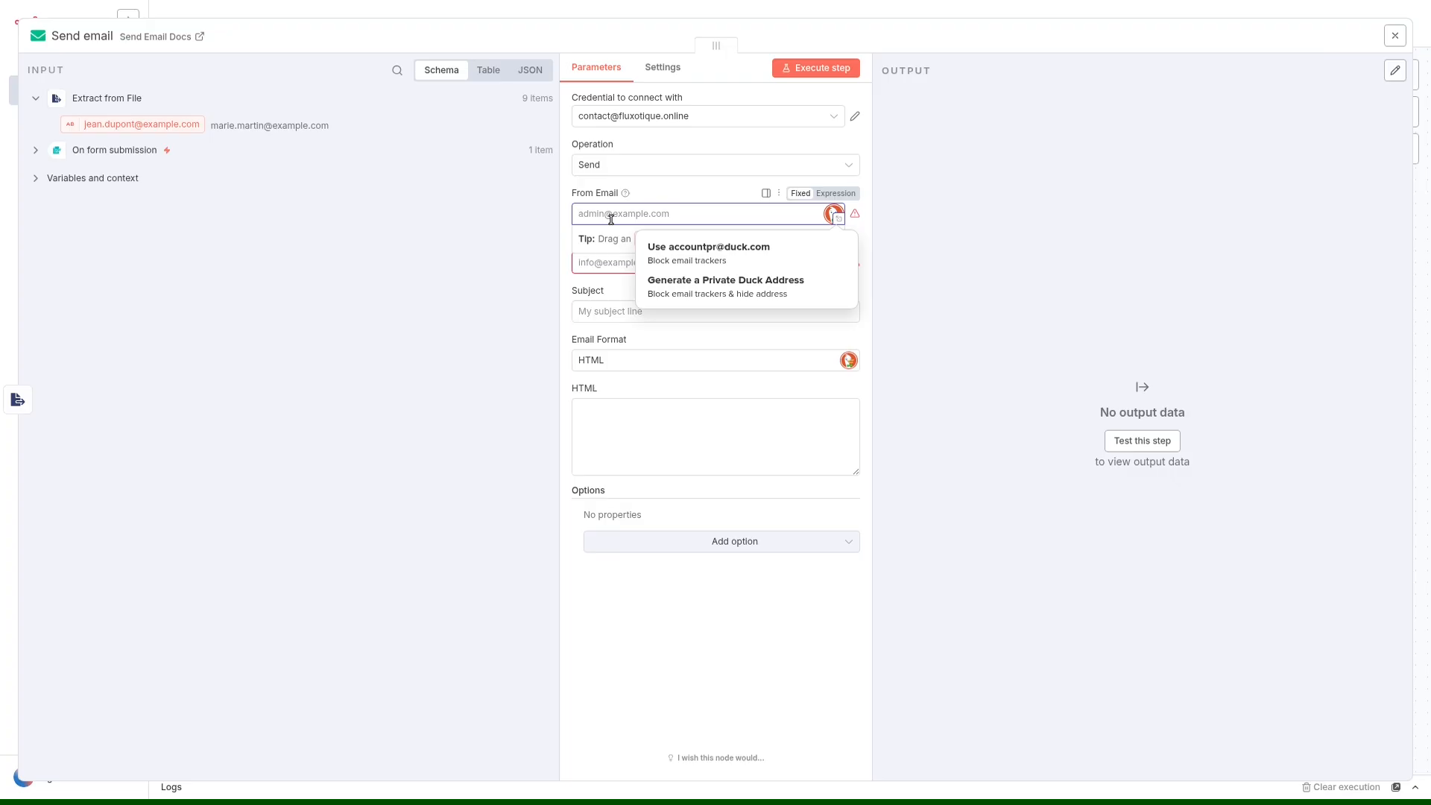
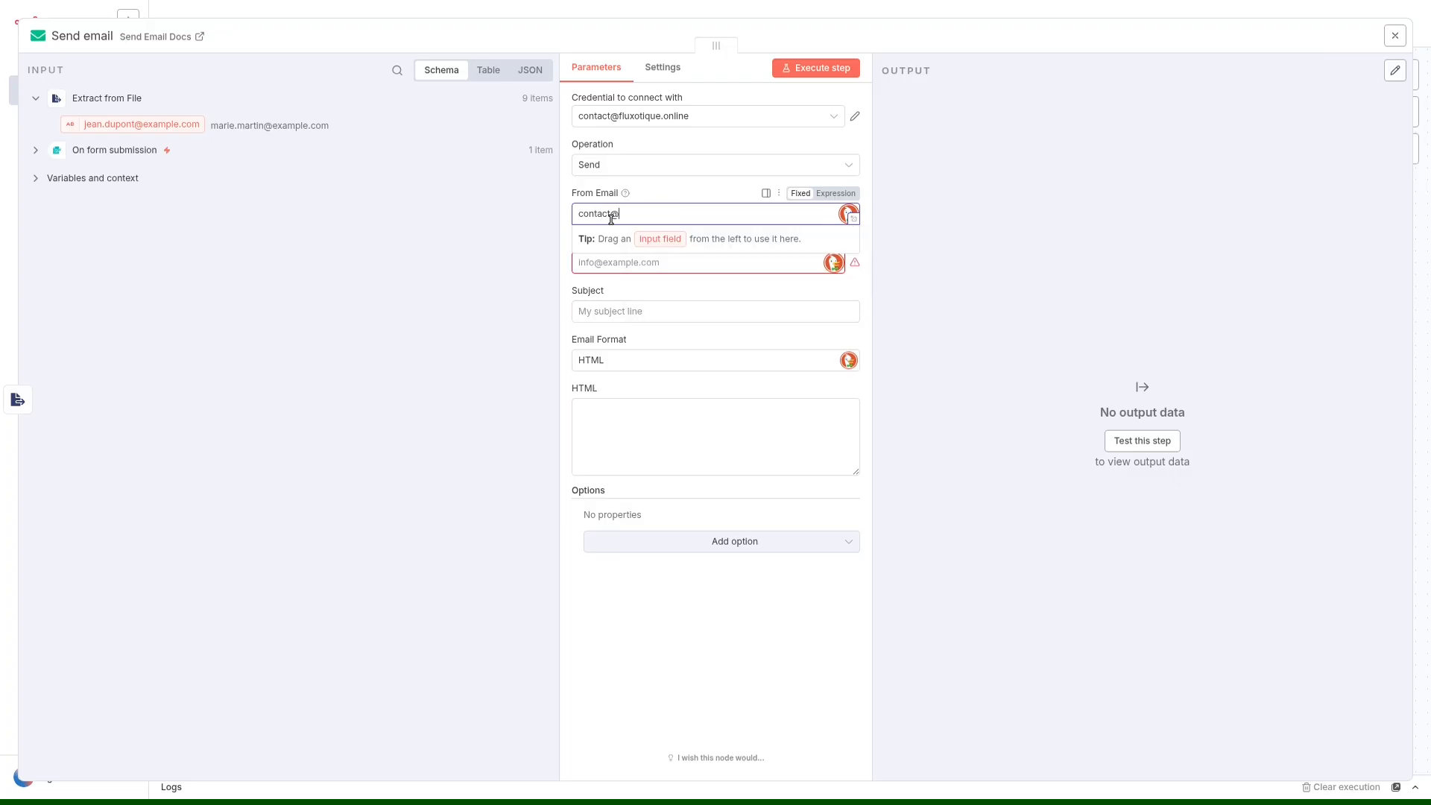
Map the e-mail address field from the Extract from File input to the To Email parameter.
{"action": "left_click", "coordinate": [629, 263]}
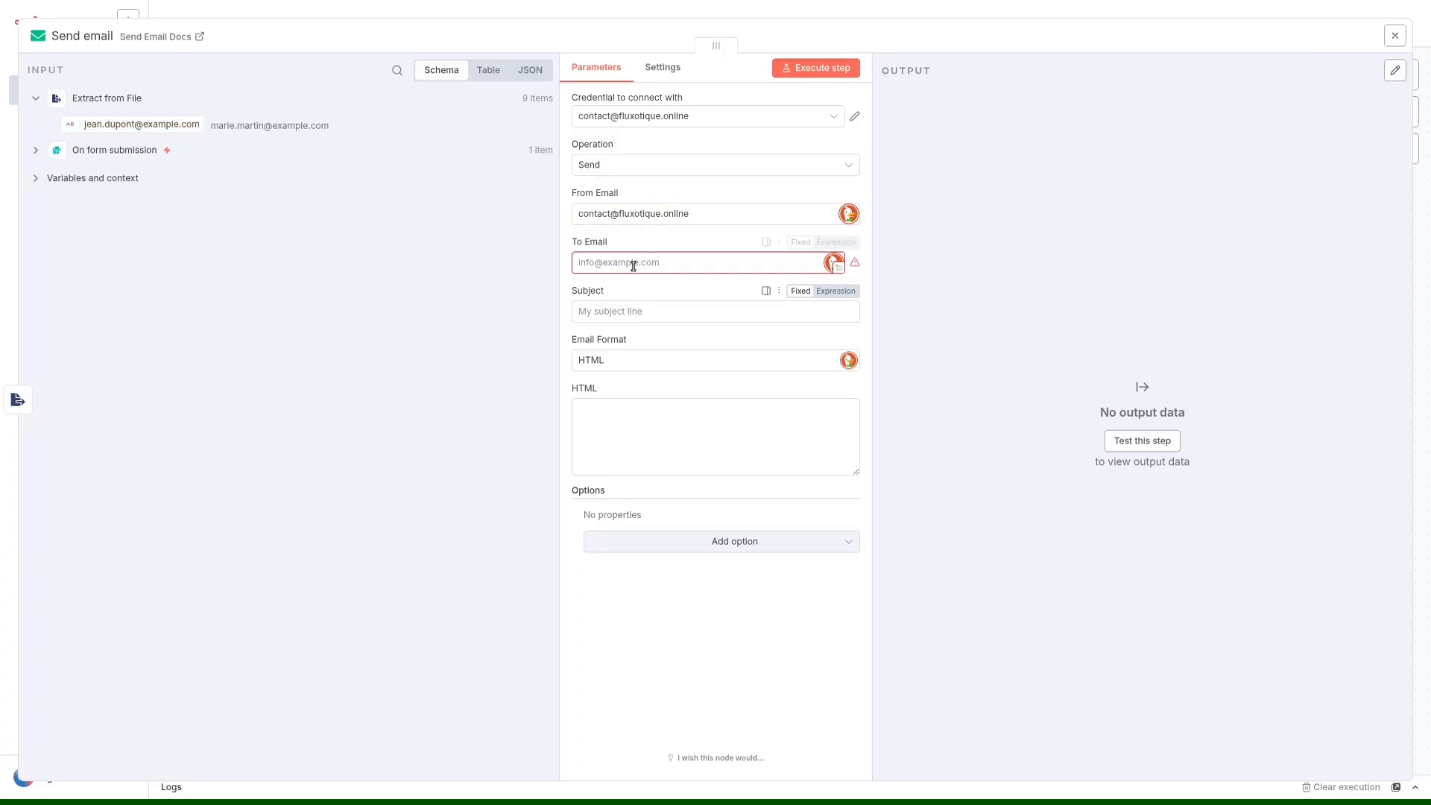
{"action": "left_click", "coordinate": [407, 246]}
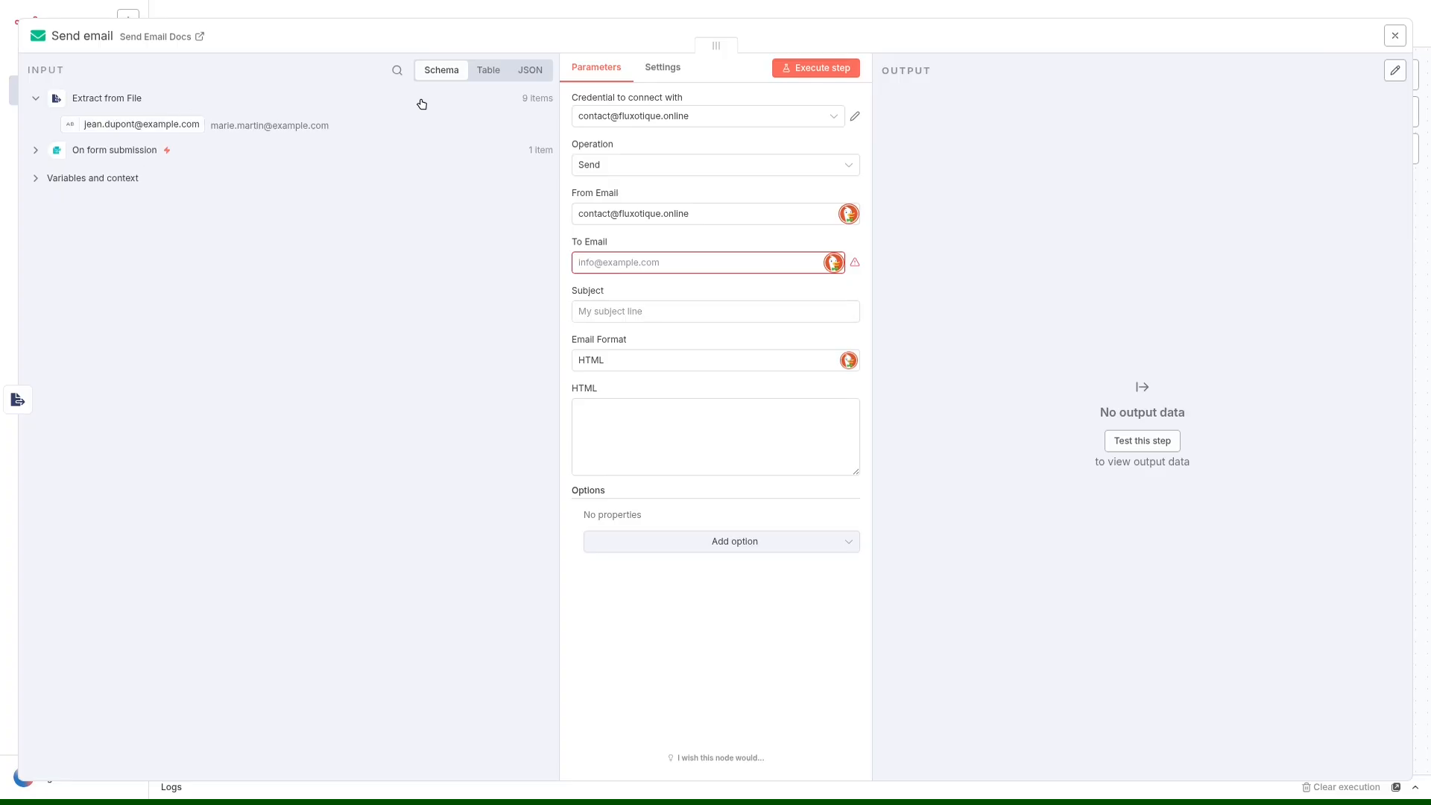
{"action": "left_click_drag", "start_coordinate": [105, 125], "coordinate": [632, 268]}
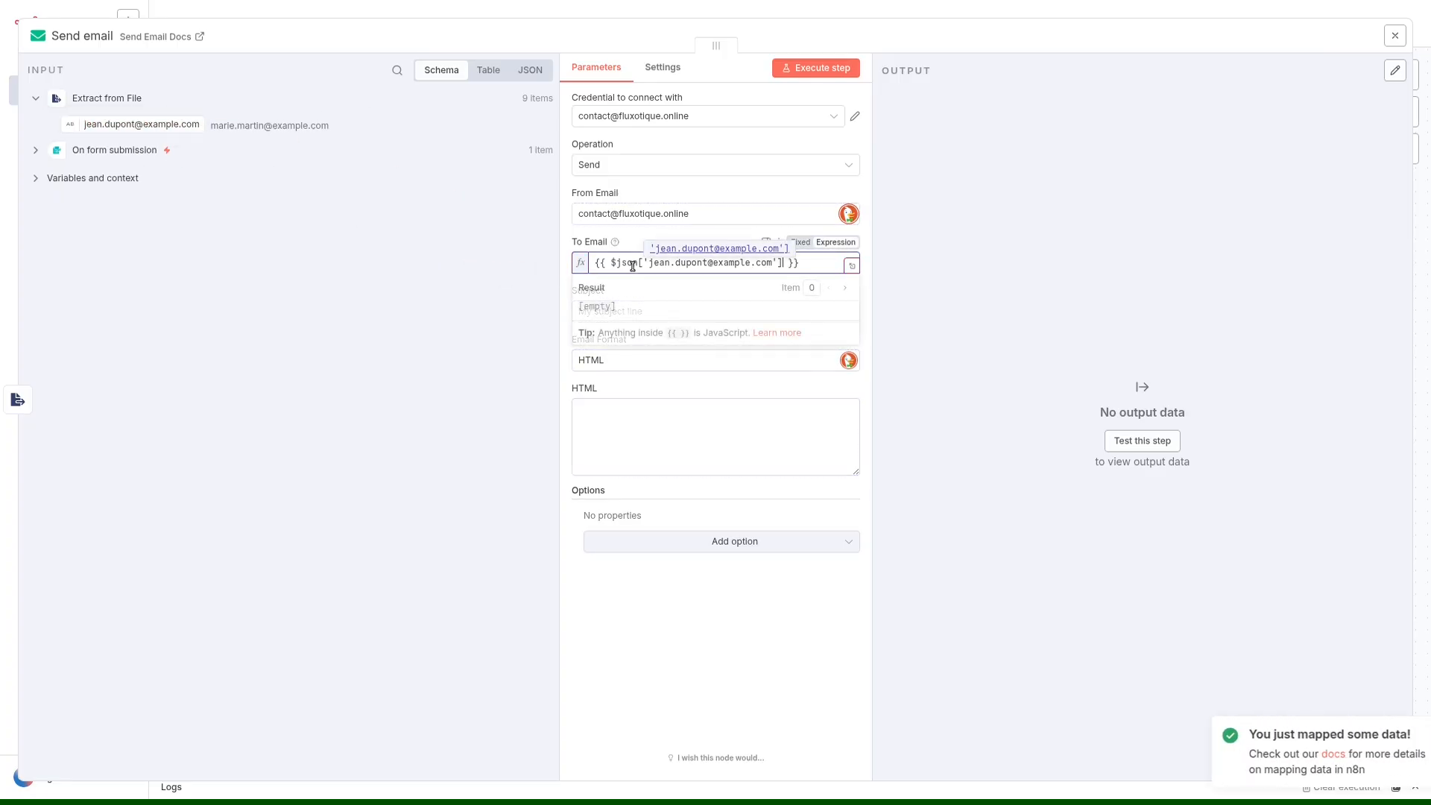
{"action": "left_click", "coordinate": [705, 675]}
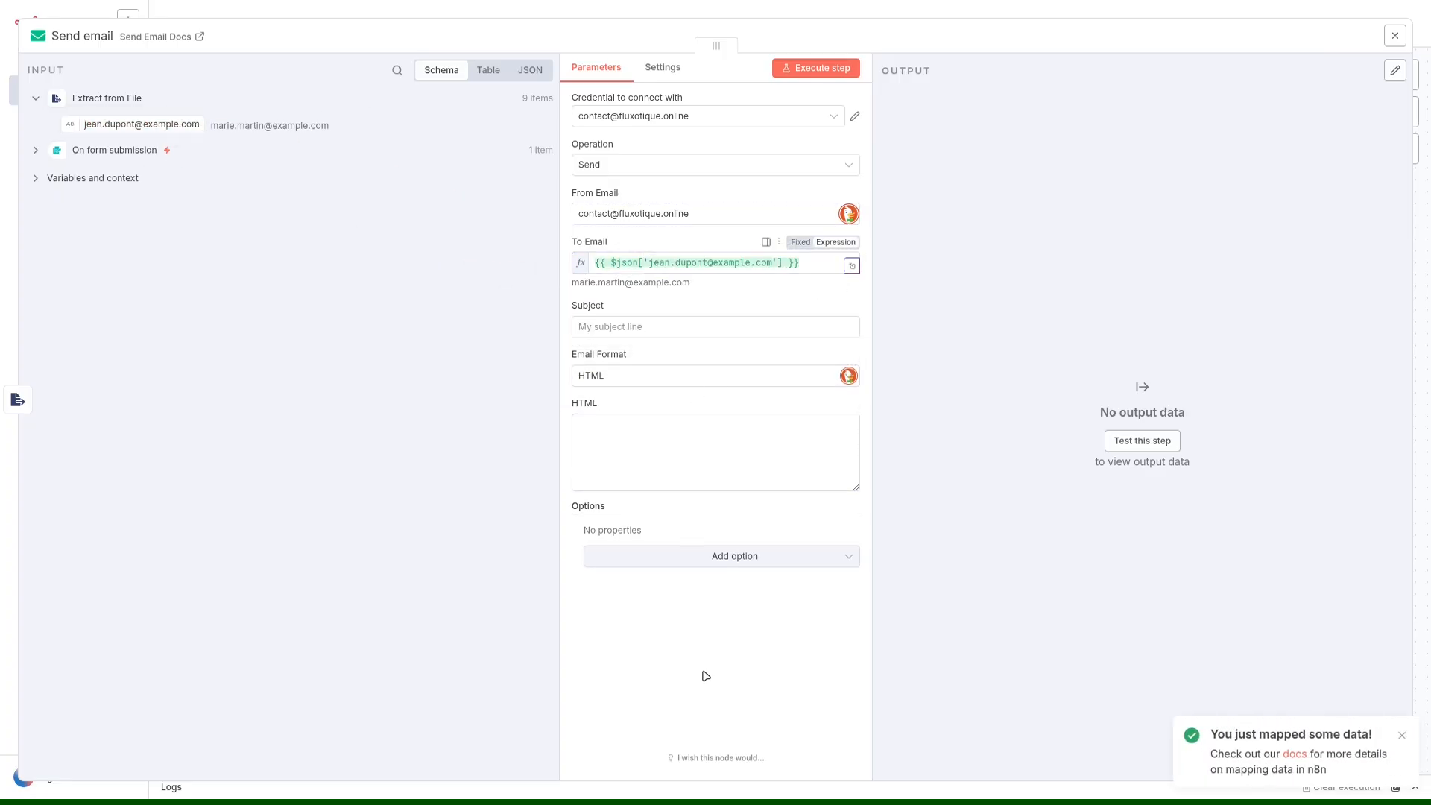
Set the e-mail subject to "Merci d'avoir travaillé avec nous !".
{"action": "left_click", "coordinate": [619, 322]}
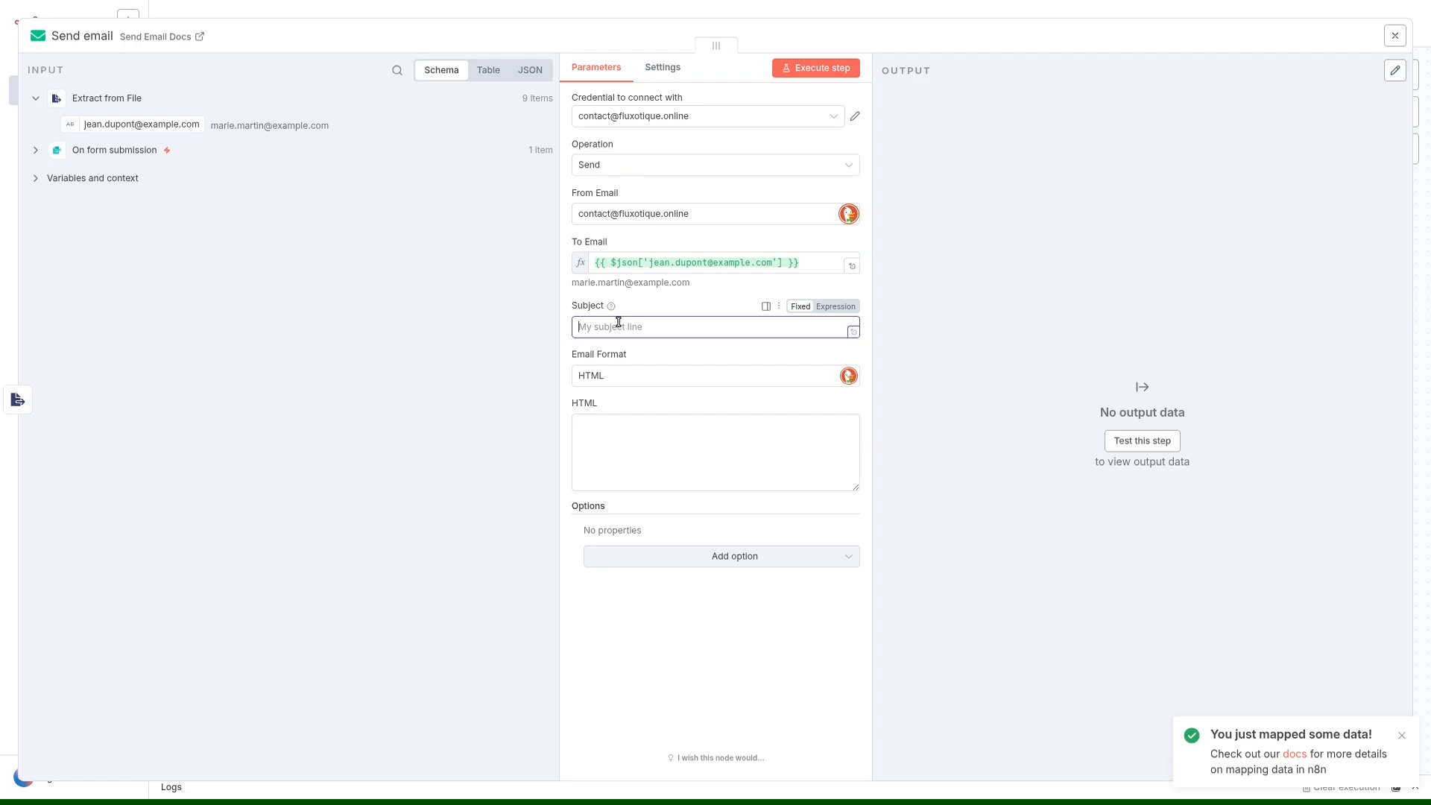
{"action": "type", "text": "Merci d'"}
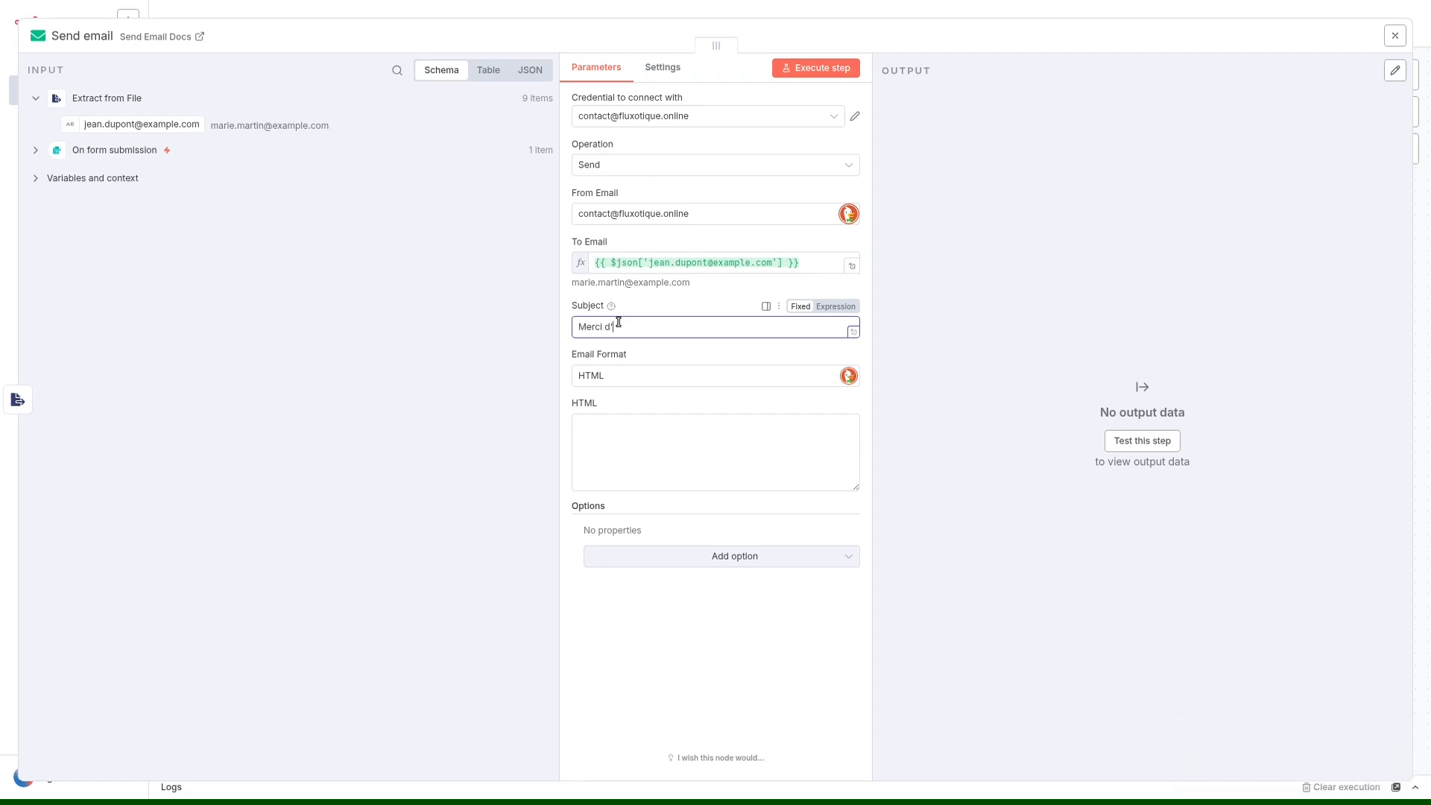
{"action": "type", "text": "avoir travaillé avec nous !"}
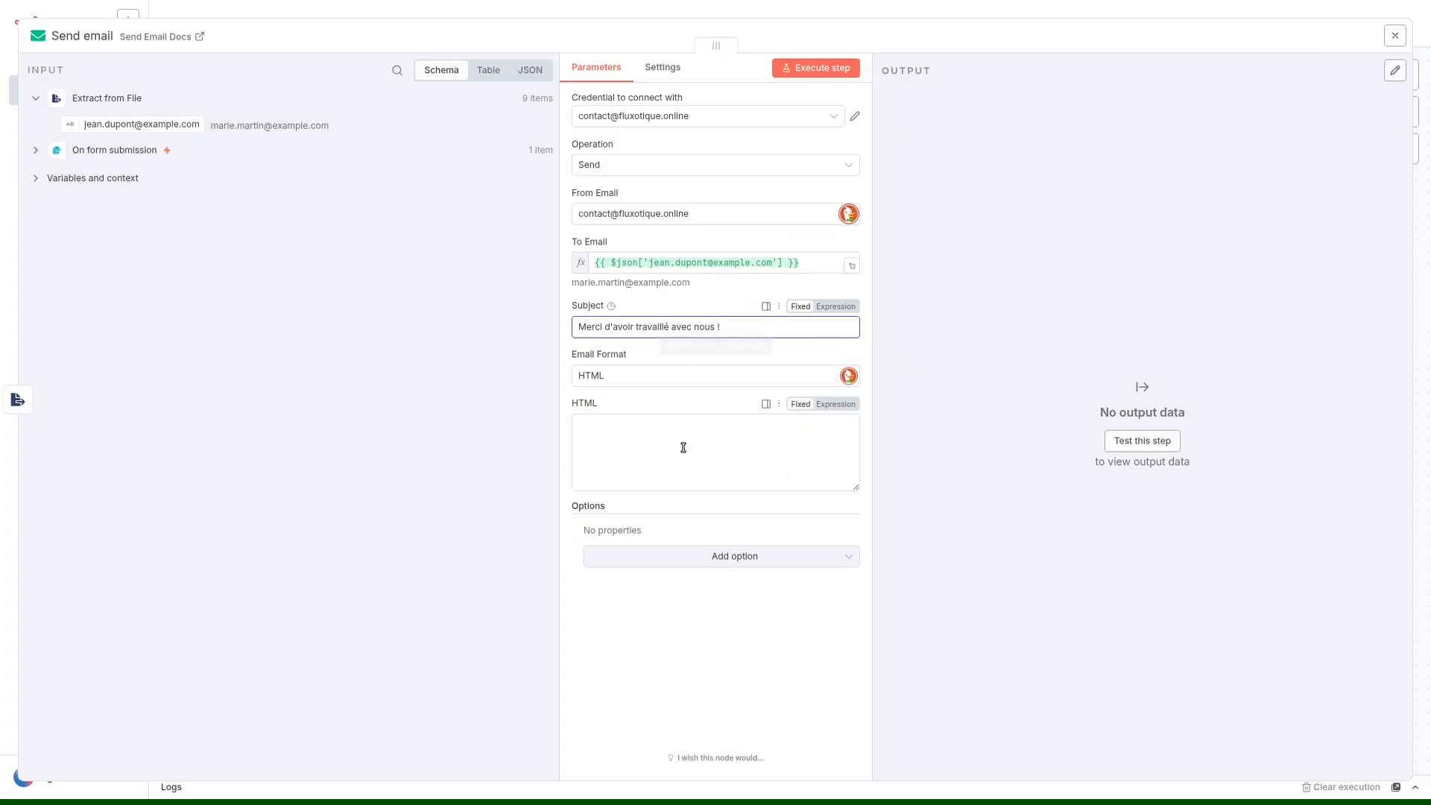
Begin the HTML body with "Bonjour," and the paragraph "Nous avons eu l'occasion de travailler ensemble ce mois-ci.".
{"action": "left_click", "coordinate": [644, 457]}
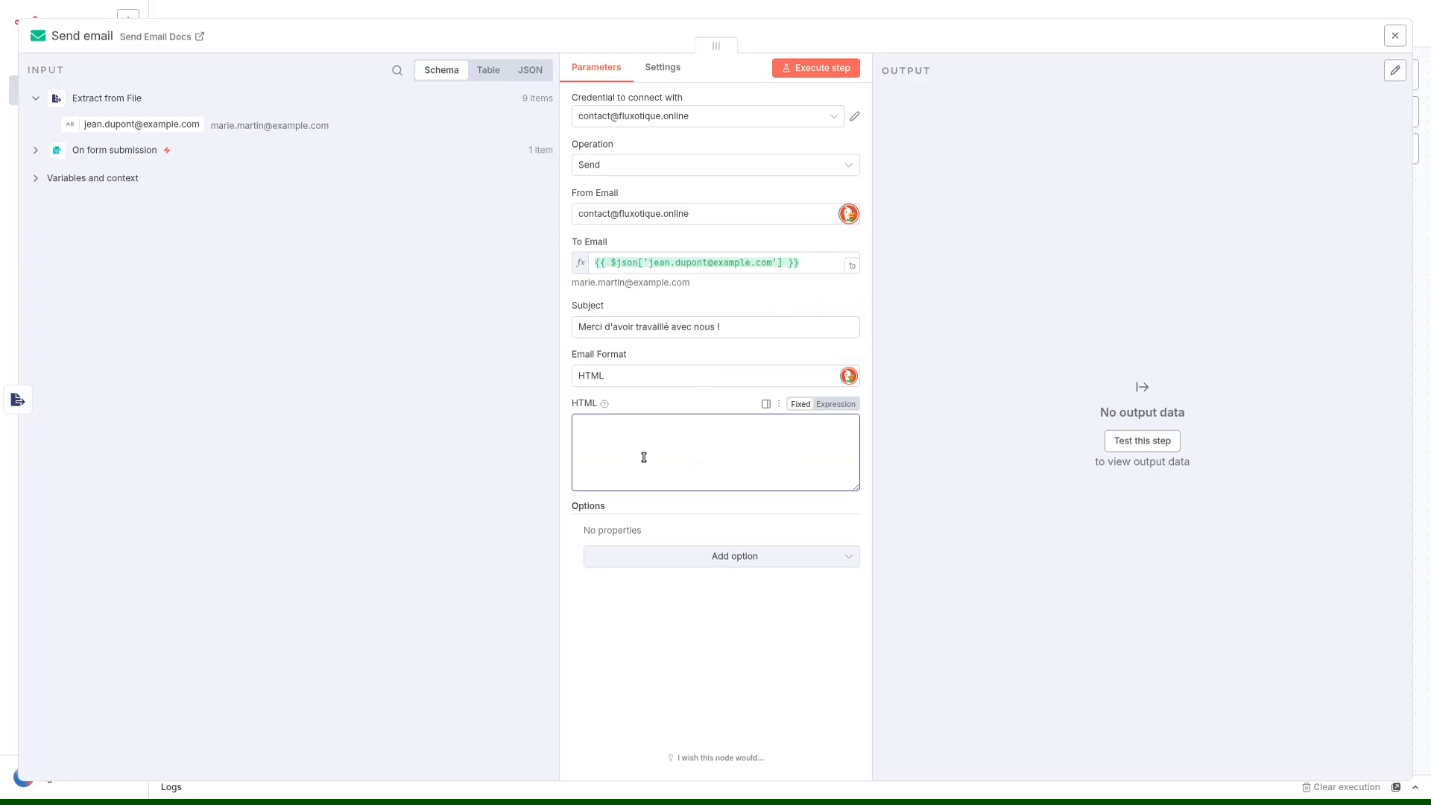
{"action": "type", "text": "Bonjour"}
{"action": "type", "text": "Nous avons"}
{"action": "type", "text": " eu l'occasion de trav"}
{"action": "type", "text": "ailler ens"}
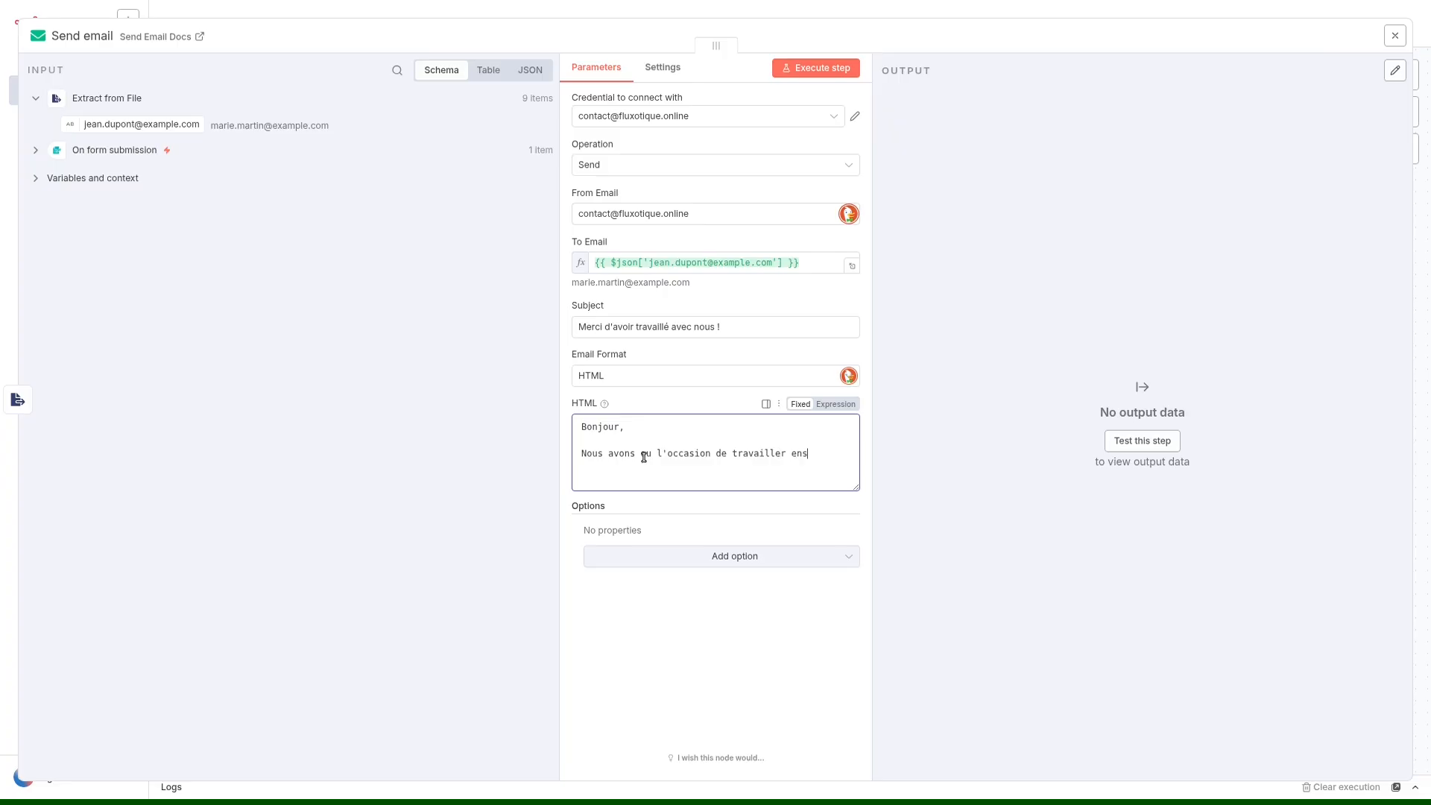
{"action": "type", "text": "emble ce mois-ci."}
{"action": "key", "text": "Return"}
Add the paragraph "Si la prestation vous a plu, pouvez-vous nous laisser un avis sur Google Maps." to the HTML body.
{"action": "type", "text": "Si la "}
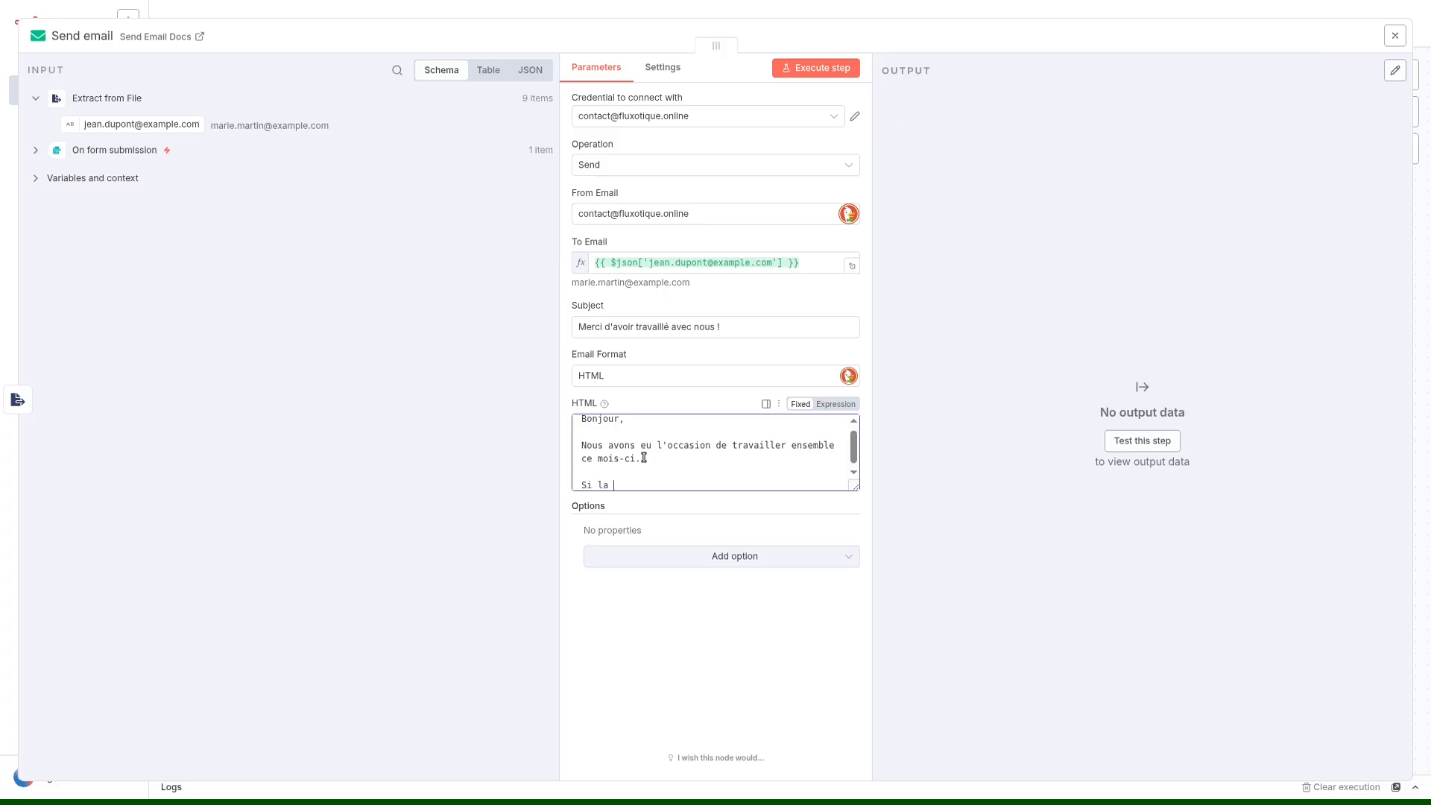
{"action": "type", "text": "prestation vous a plu,"}
{"action": "key", "text": "BackSpace"}
{"action": "key", "text": "BackSpace"}
{"action": "key", "text": "BackSpace"}
{"action": "key", "text": "BackSpace"}
{"action": "type", "text": "plu, pouvez-vous nous laisser un avis "}
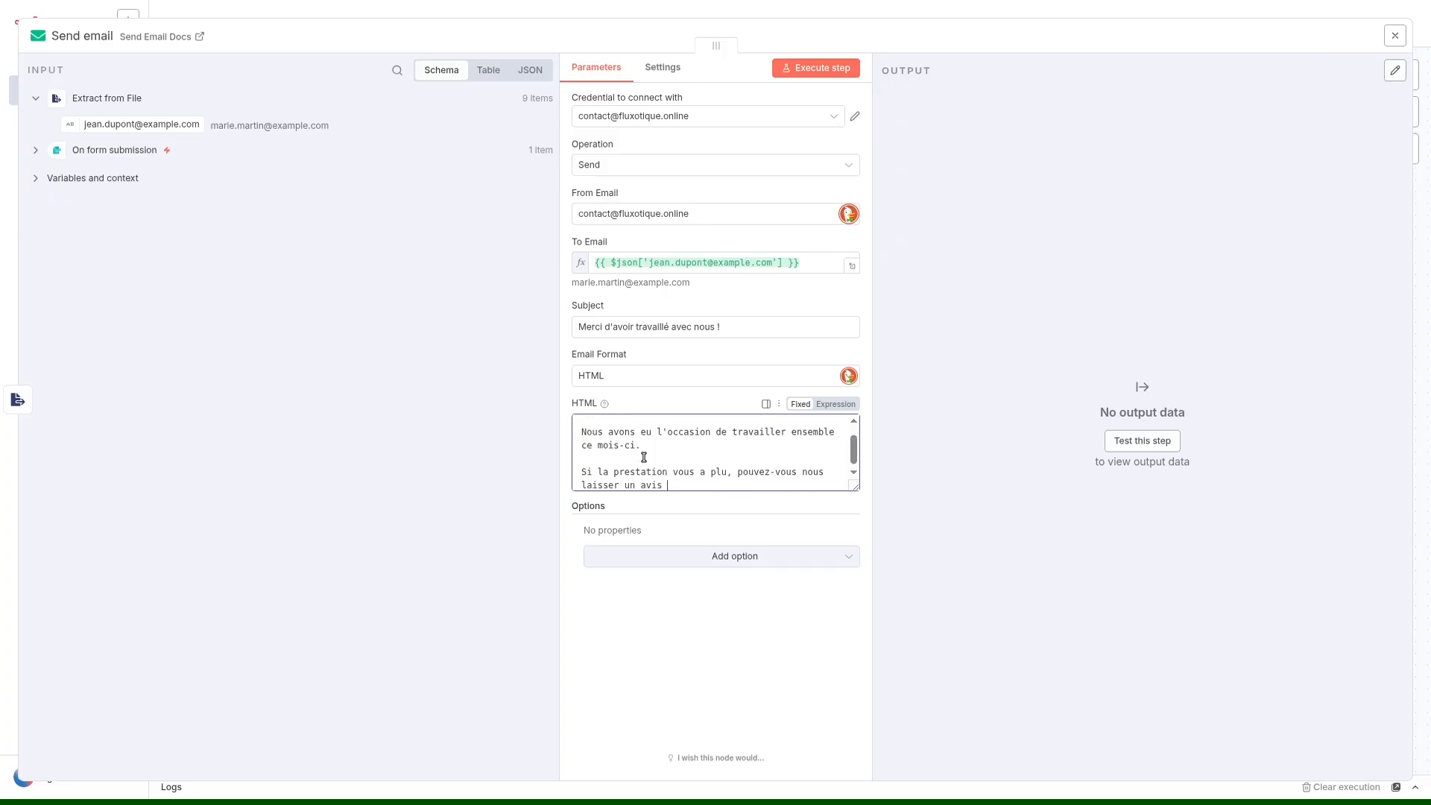
{"action": "type", "text": "dur Google Maps"}
{"action": "type", "text": "li"}
{"action": "key", "text": "BackSpace"}
{"action": "key", "text": "BackSpace"}
{"action": "key", "text": "BackSpace"}
{"action": "key", "text": "BackSpace"}
{"action": "type", "text": "e lien se trouve ici "}
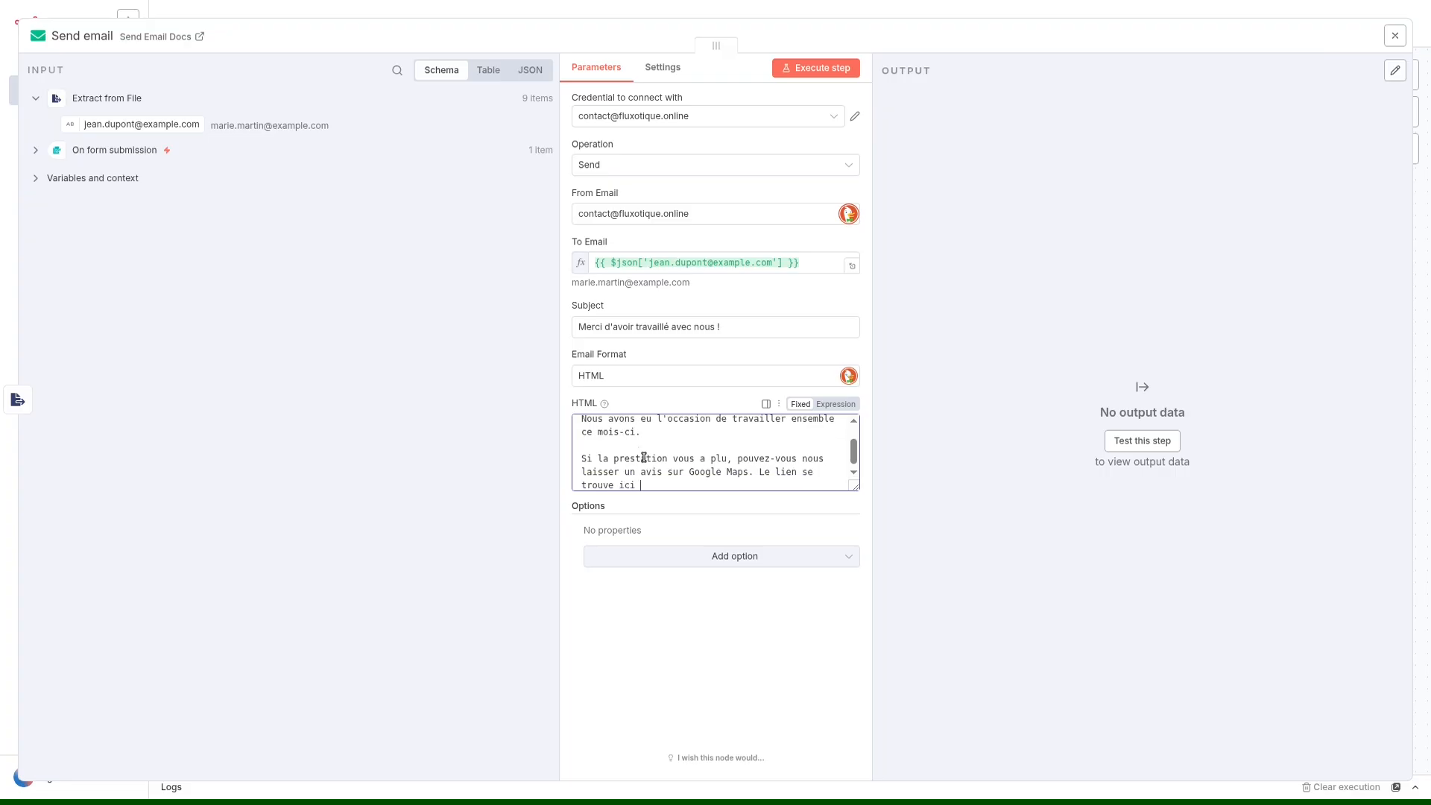
{"action": "type", "text": ": https://maps.google.com/.,.."}
{"action": "key", "text": "Return"}
{"action": "key", "text": "Return"}
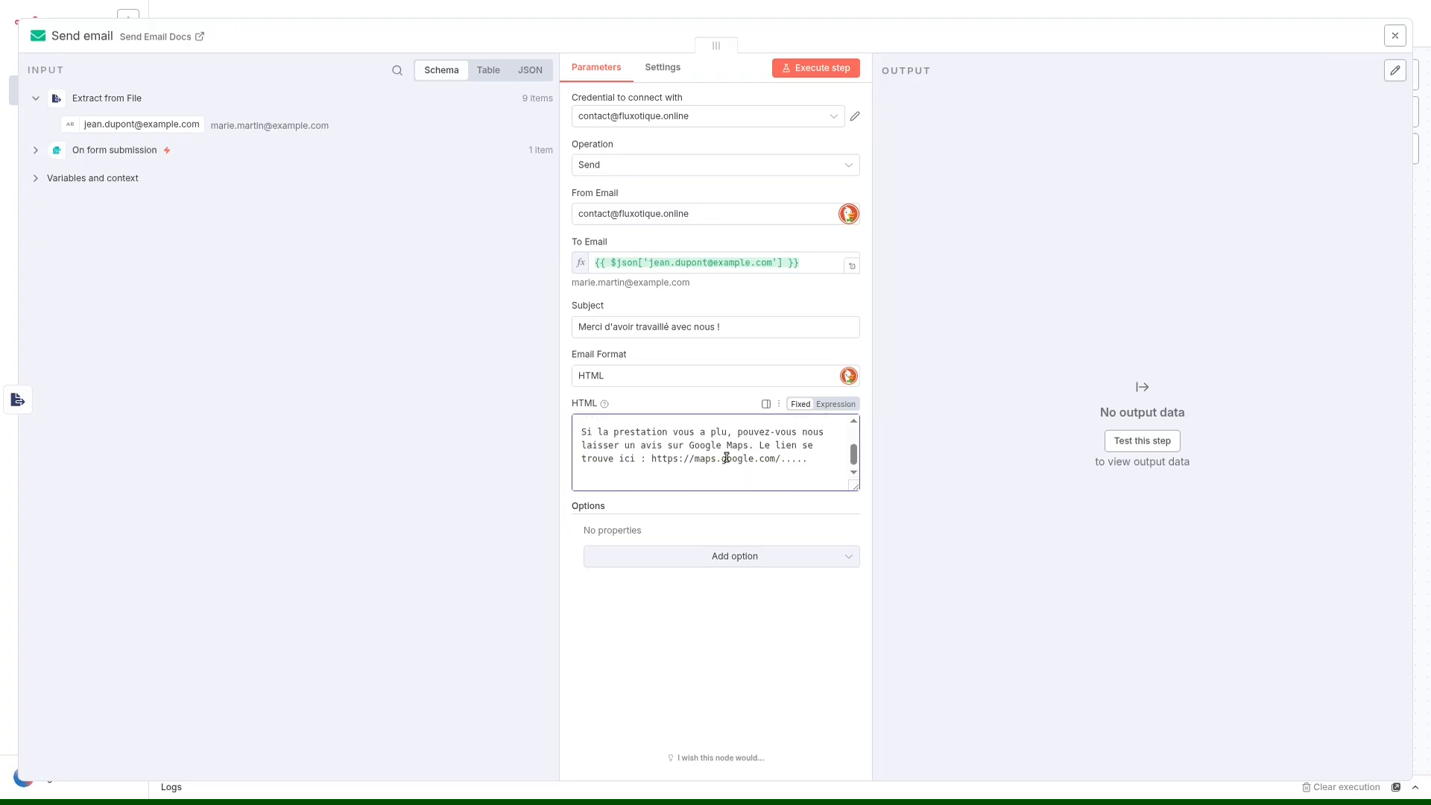
Enlarge the HTML body field and add "La plupart des clients nous aident beaucoup en laissant un avis.", signed "À bientôt, L'équipe Fluxotique".
{"action": "left_click_drag", "start_coordinate": [854, 486], "coordinate": [857, 604]}
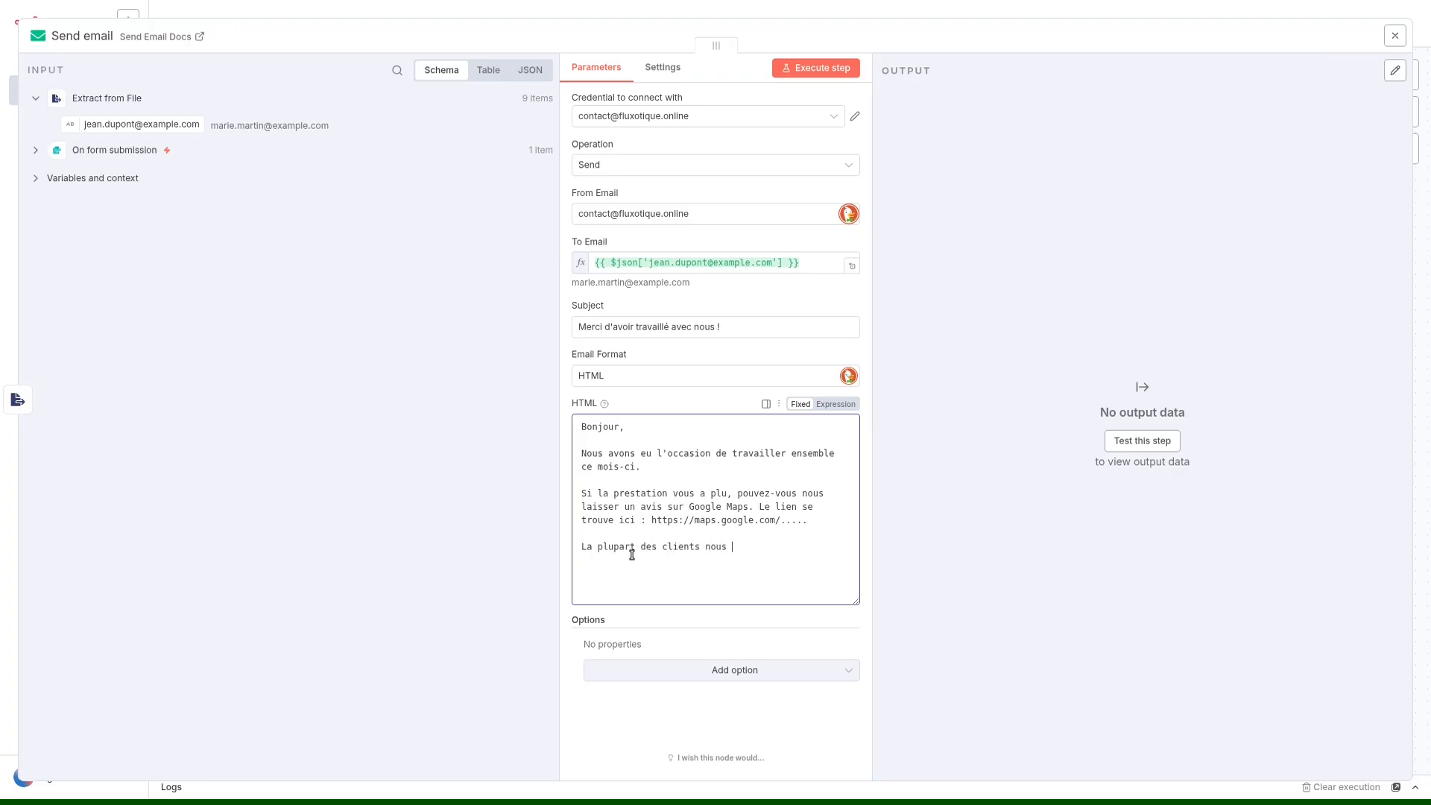
{"action": "type", "text": "aiden"}
{"action": "type", "text": "t beaucoup en laissant un avis.  À "}
{"action": "type", "text": "bient"}
{"action": "type", "text": "ôt,"}
{"action": "key", "text": "Return"}
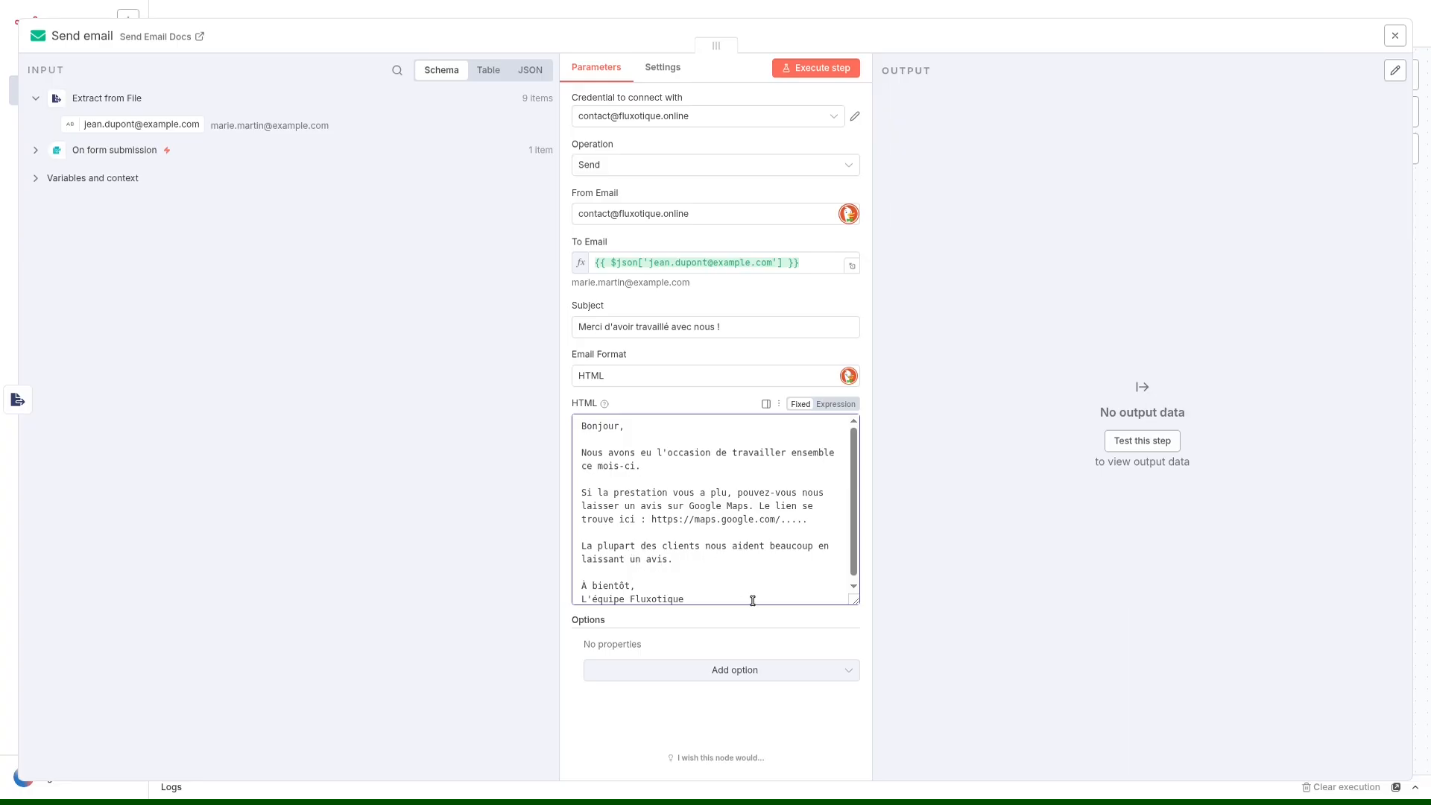
{"action": "left_click_drag", "start_coordinate": [855, 600], "coordinate": [855, 621]}
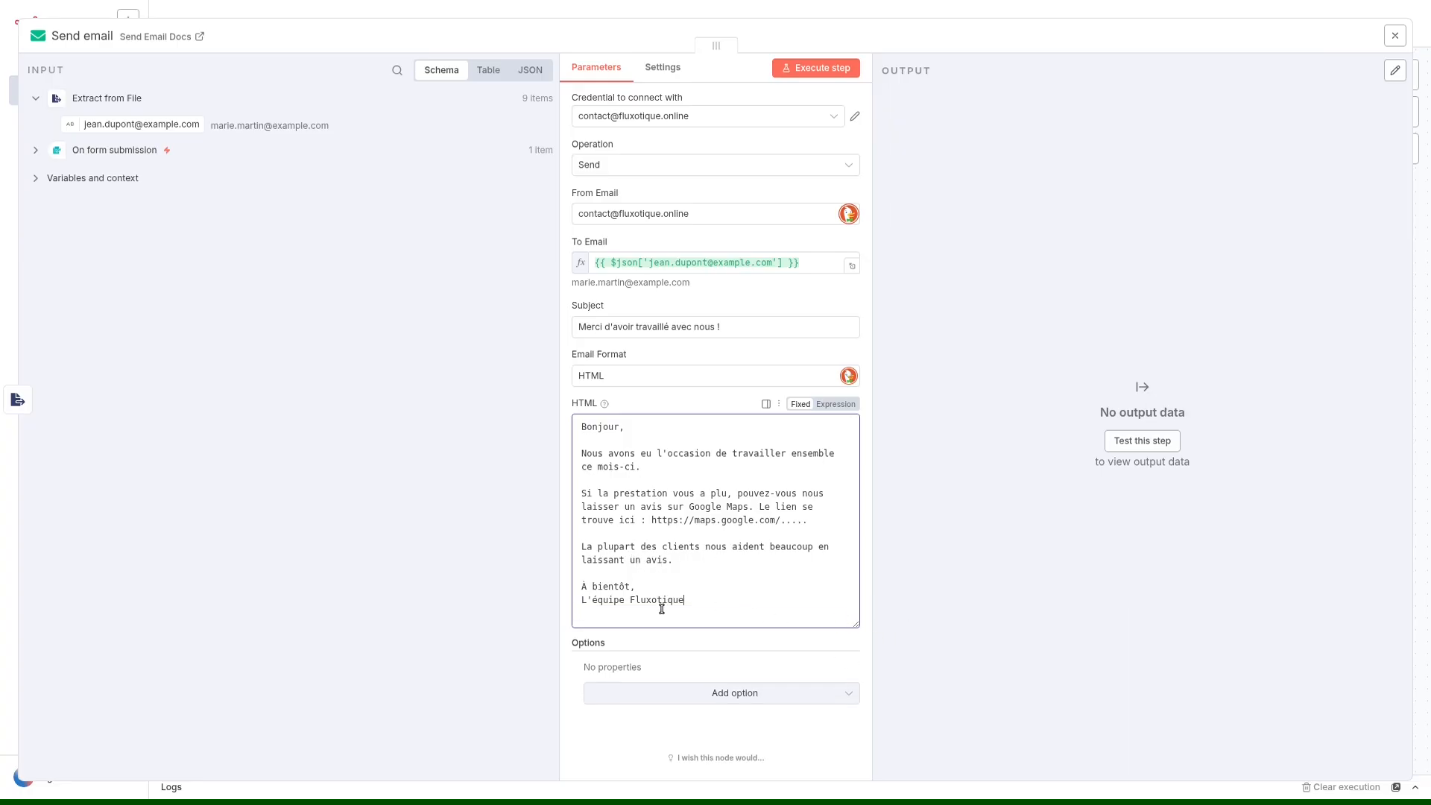
Close the Send email node's settings and save the workflow.
{"action": "left_click_drag", "start_coordinate": [582, 586], "coordinate": [642, 580]}
{"action": "left_click", "coordinate": [647, 587]}
{"action": "left_click_drag", "start_coordinate": [584, 586], "coordinate": [631, 591]}
{"action": "left_click", "coordinate": [642, 586]}
{"action": "left_click", "coordinate": [715, 37]}
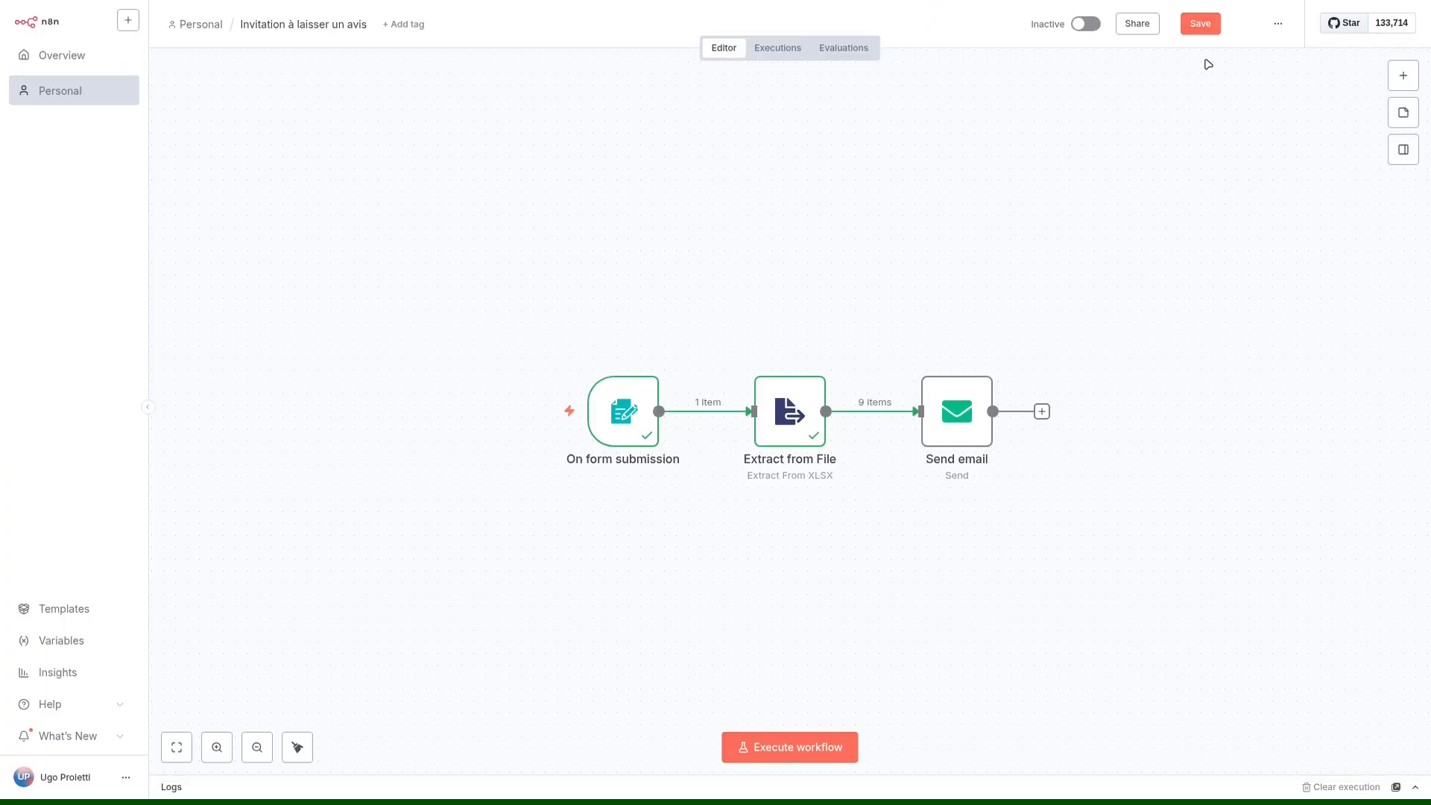
{"action": "left_click", "coordinate": [1203, 23]}
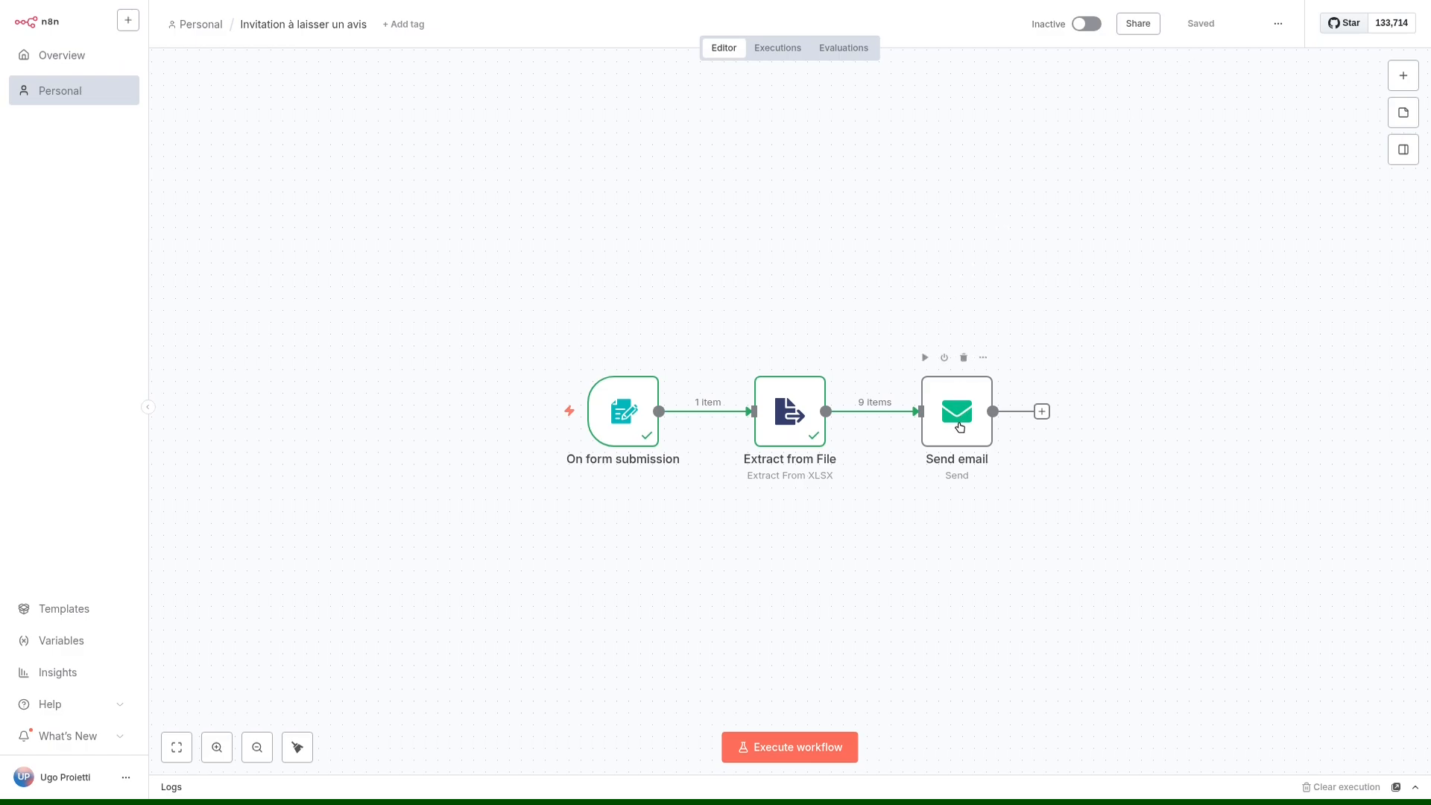
Execute the workflow and submit table.xlsx from Downloads through the test form.
{"action": "left_click", "coordinate": [806, 749]}
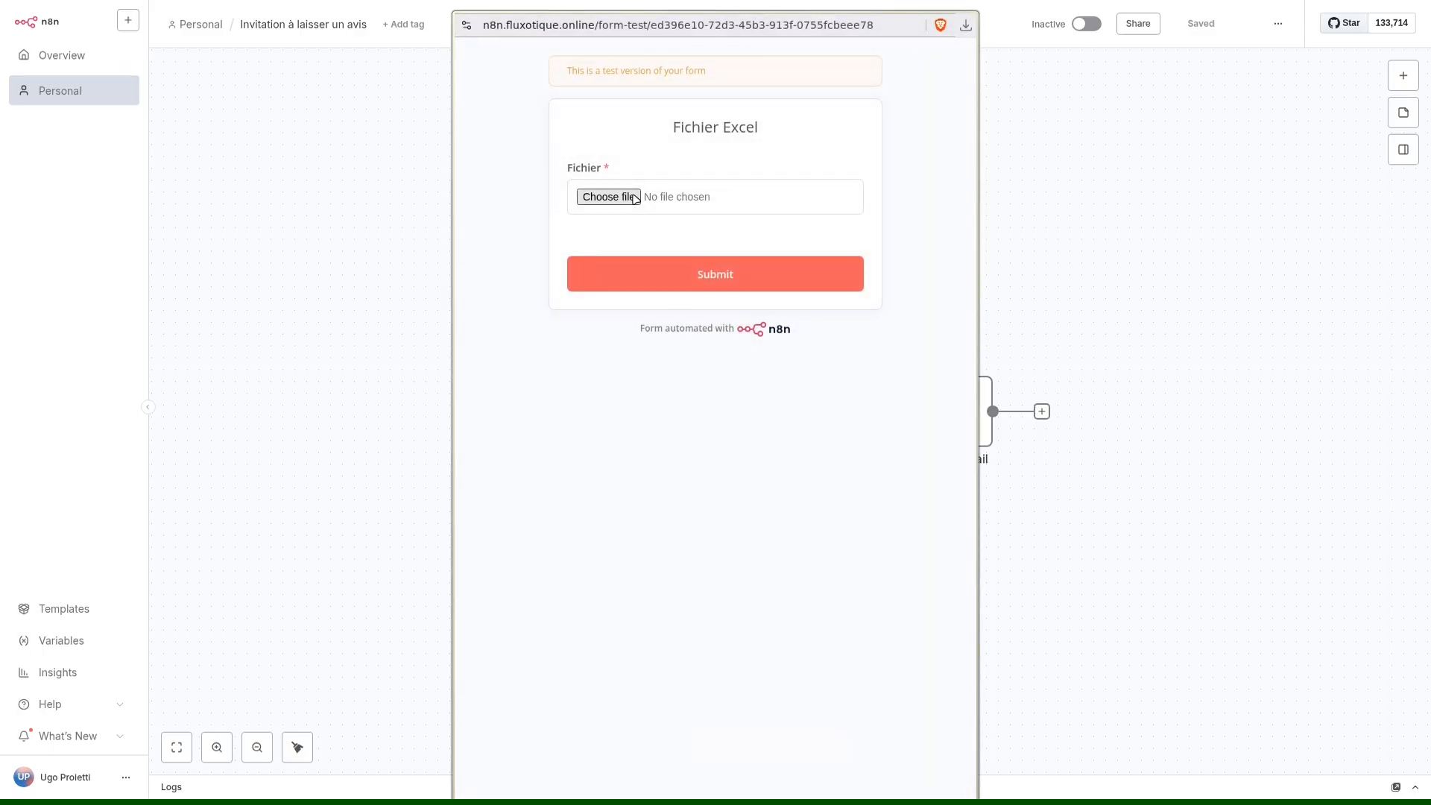
{"action": "left_click", "coordinate": [634, 196]}
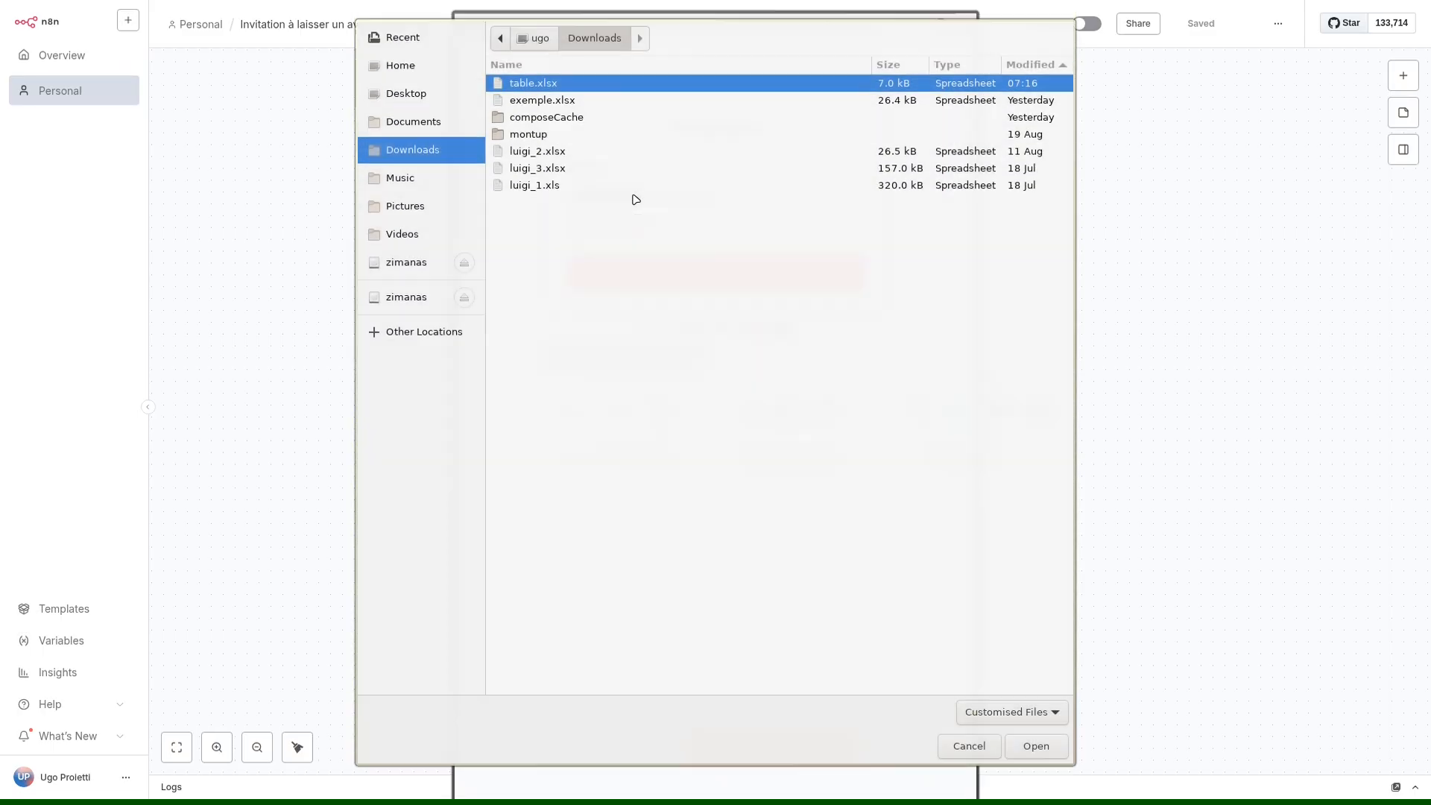
{"action": "double_click", "coordinate": [542, 96]}
{"action": "left_click", "coordinate": [728, 275]}
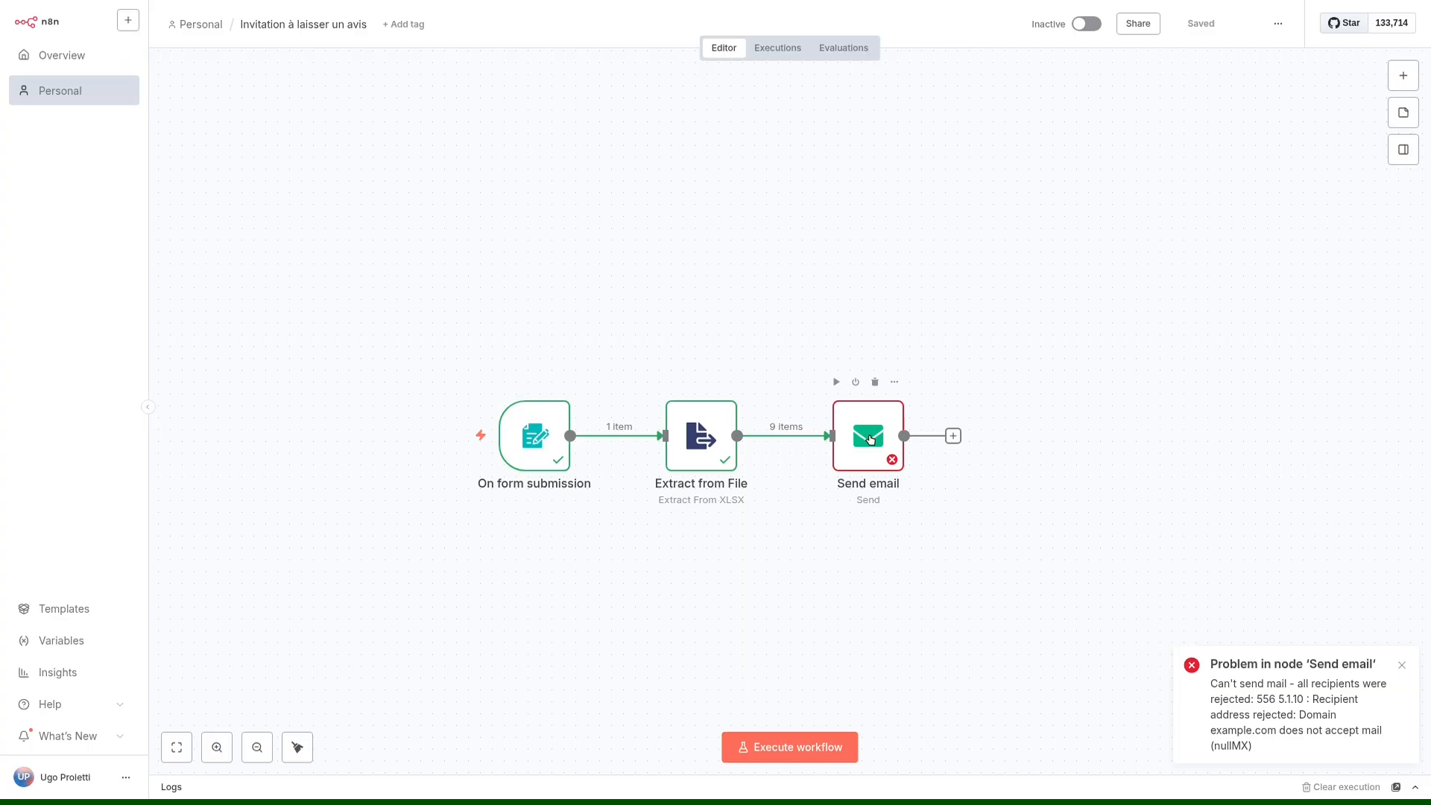
Examine the error output of the Send email node, including the rejected recipient's domain.
{"action": "double_click", "coordinate": [869, 439]}
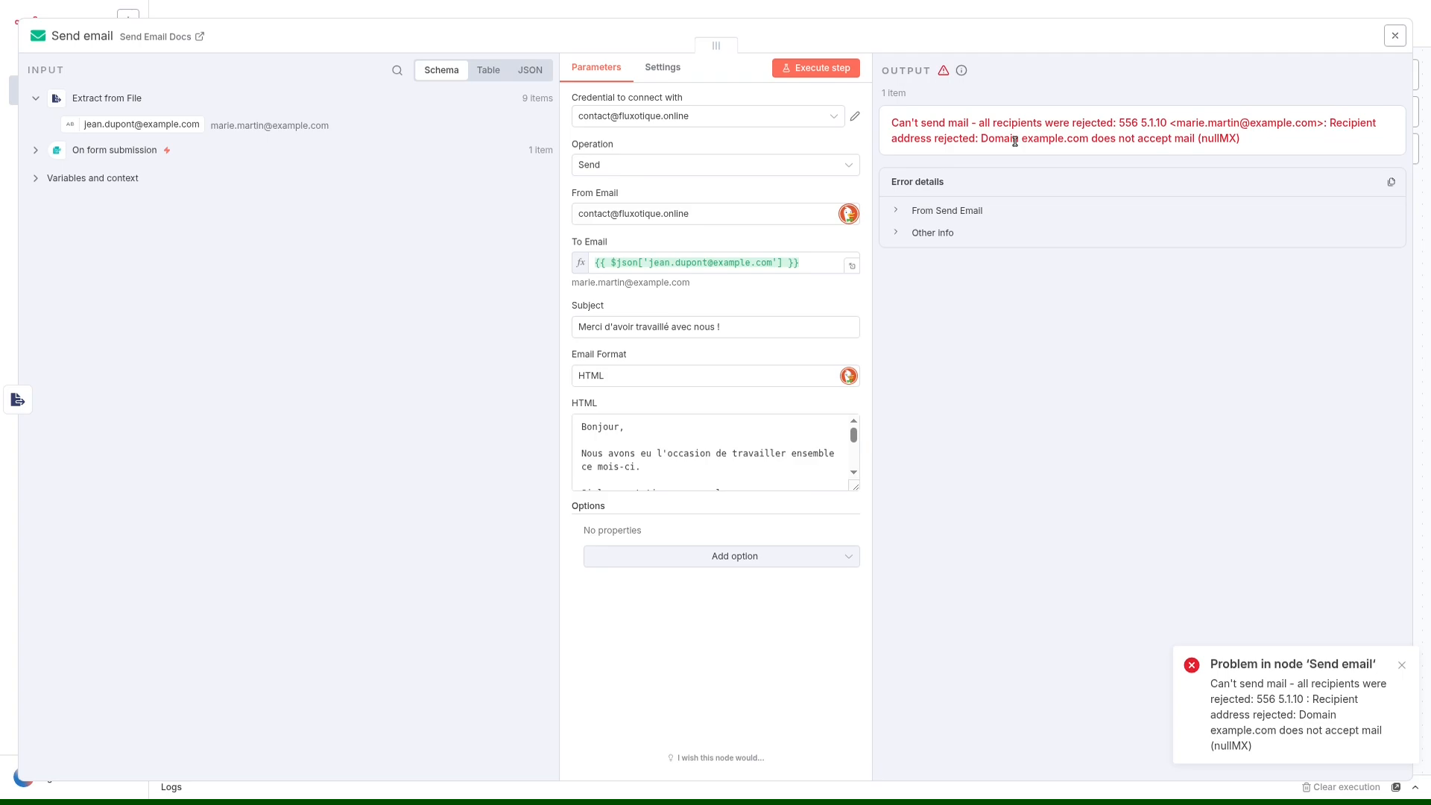
{"action": "left_click_drag", "start_coordinate": [1250, 123], "coordinate": [1318, 124]}
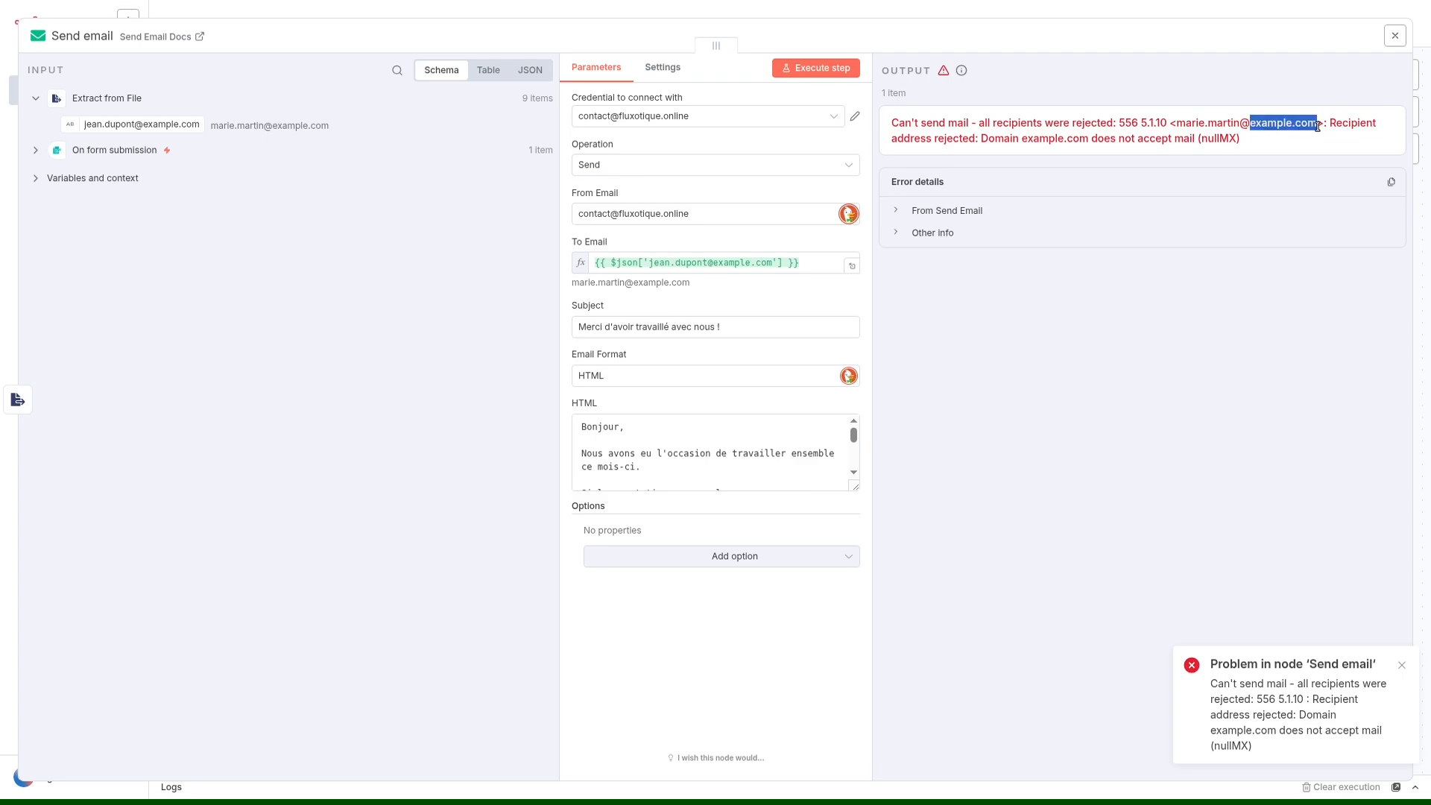
{"action": "left_click", "coordinate": [1297, 188]}
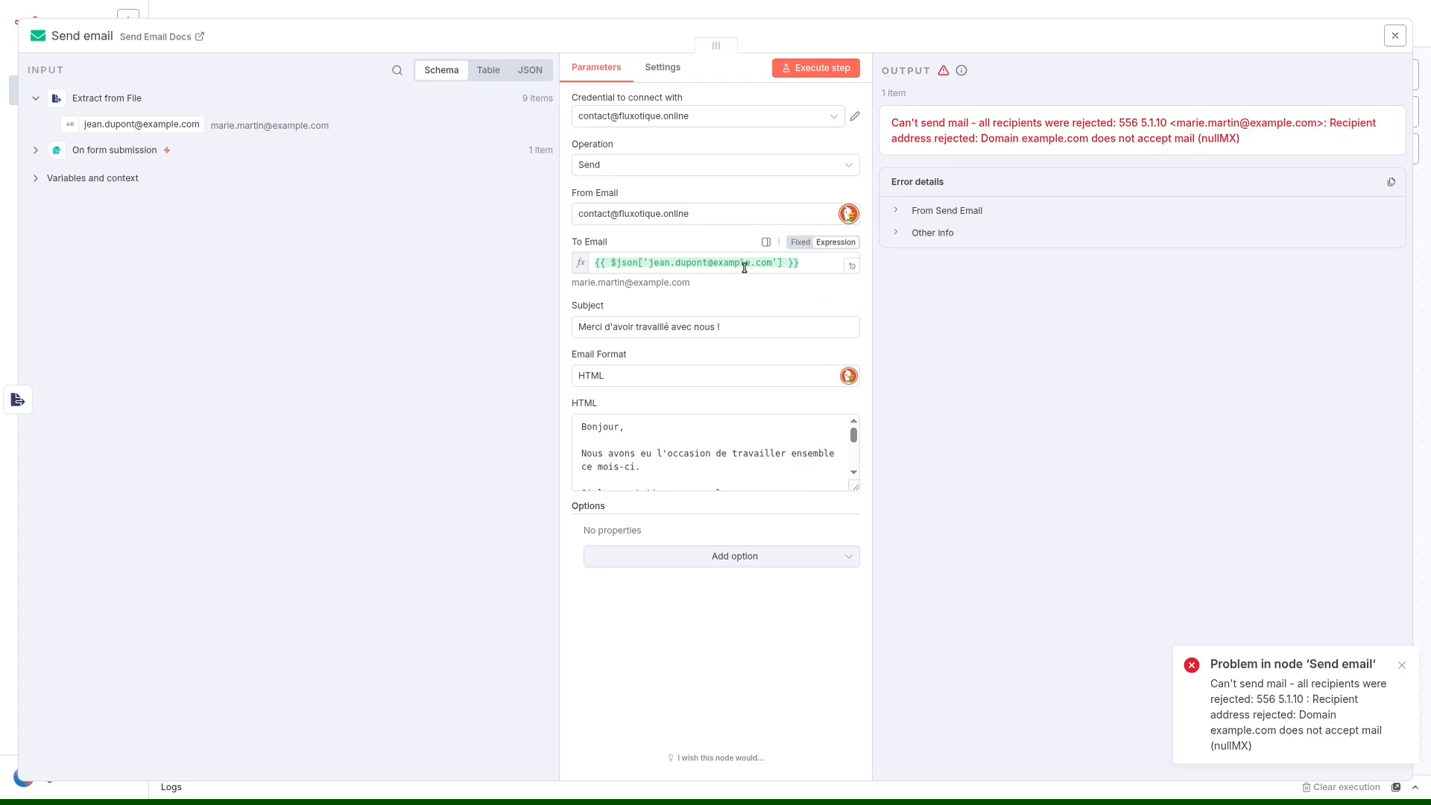
Switch to table.xlsx in ONLYOFFICE and change the domain of the addresses in cells A1 and A2 to duck.com.
{"action": "key", "text": "ctrl+alt+Right"}
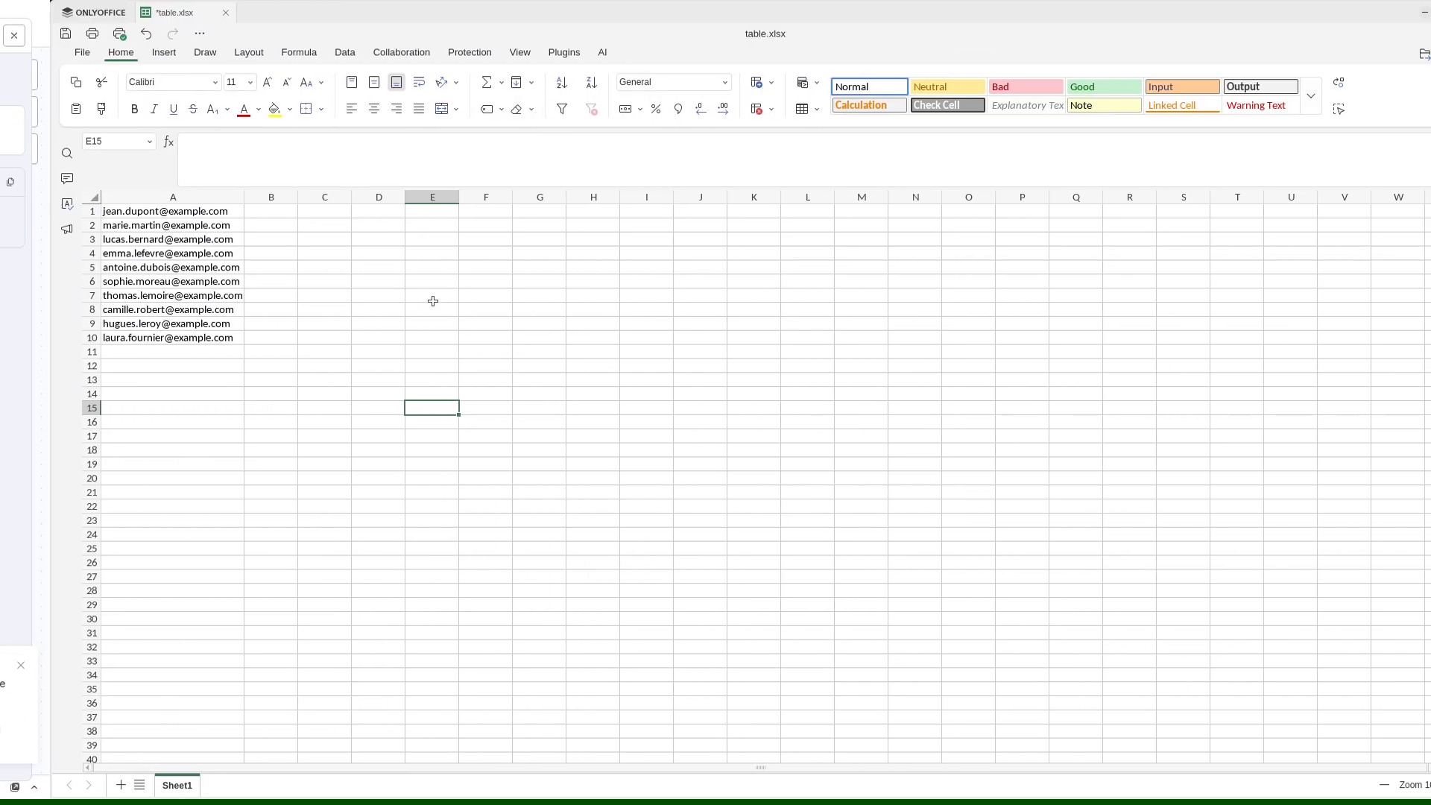
{"action": "left_click", "coordinate": [120, 212]}
{"action": "left_click_drag", "start_coordinate": [270, 141], "coordinate": [196, 141]}
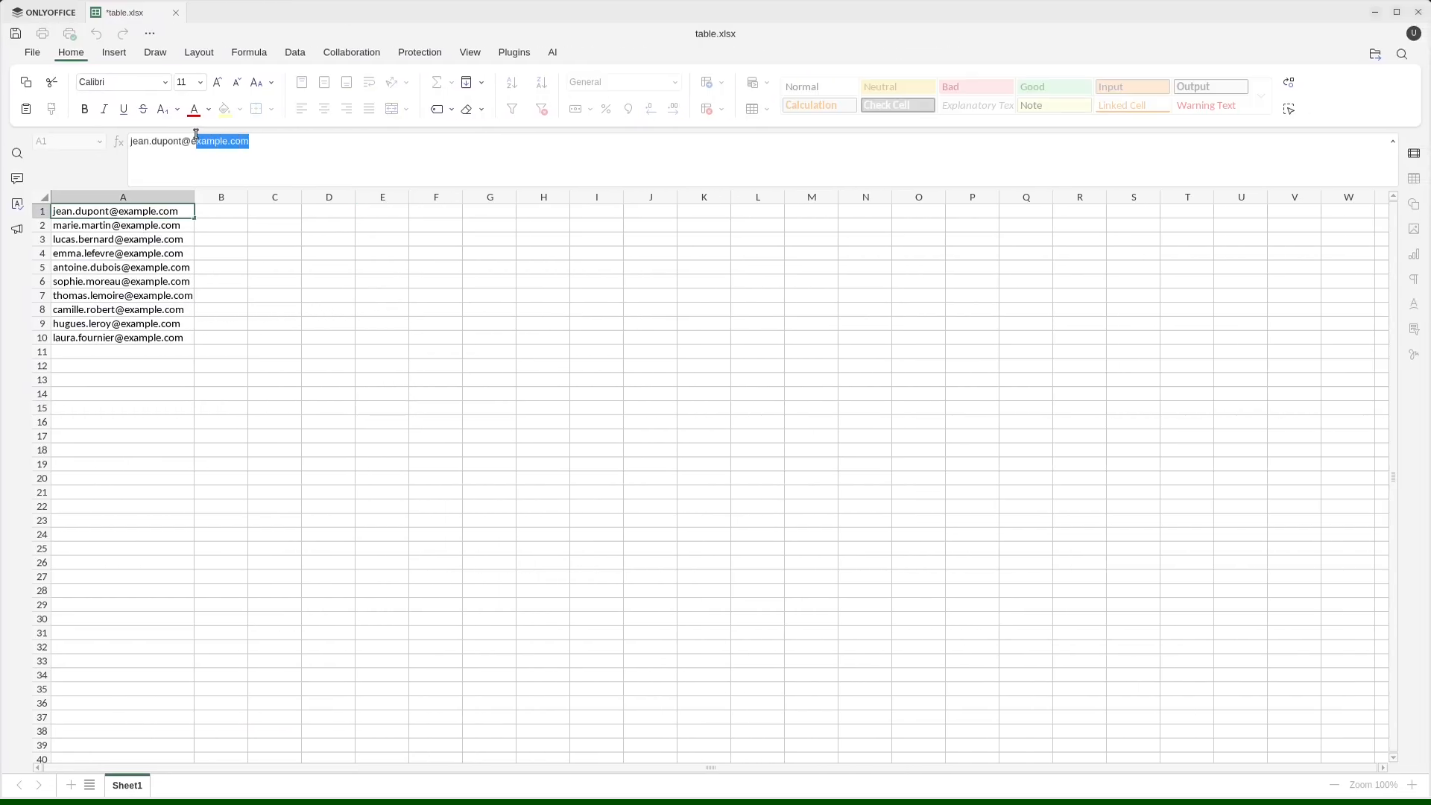
{"action": "double_click", "coordinate": [206, 140]}
{"action": "type", "text": "duck"}
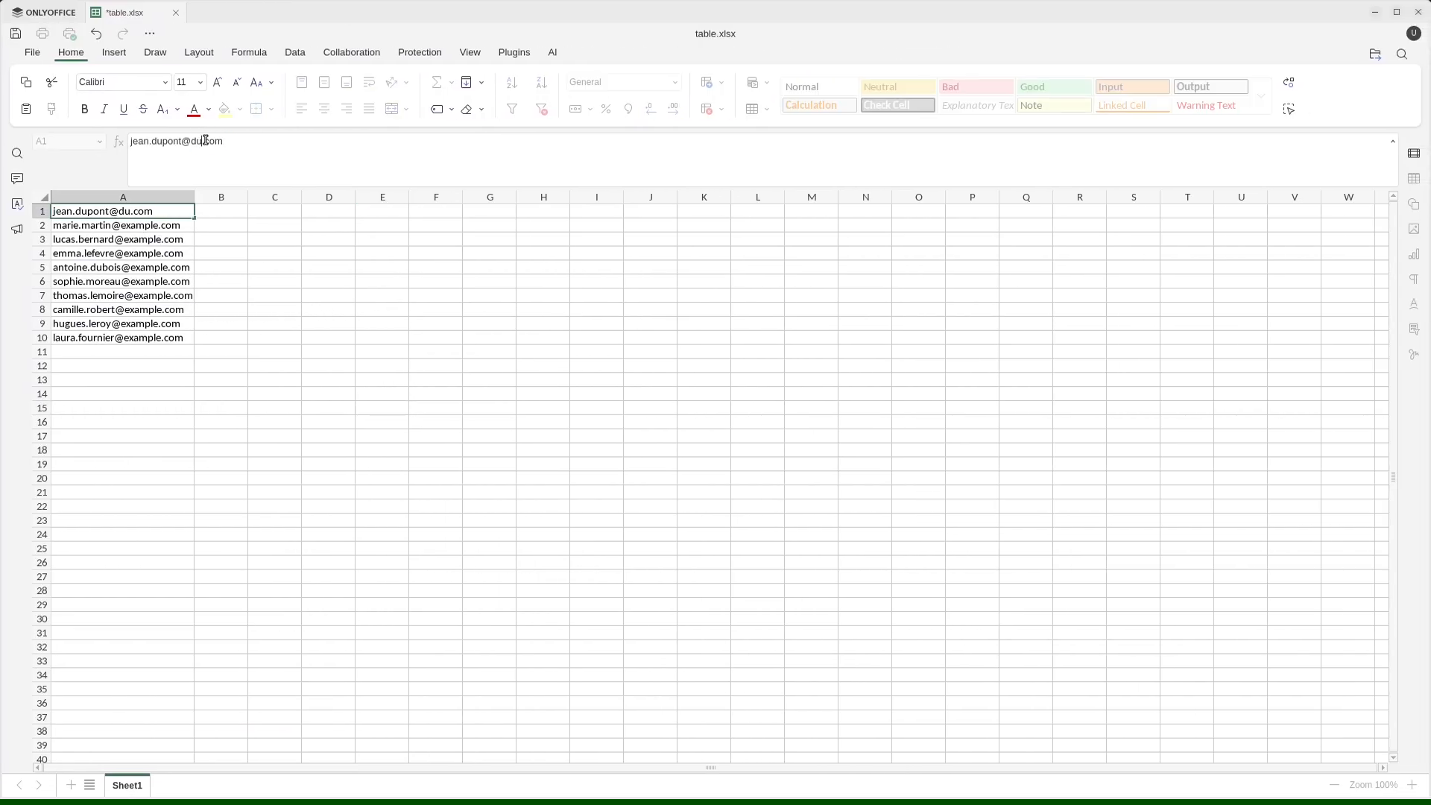
{"action": "left_click", "coordinate": [158, 222]}
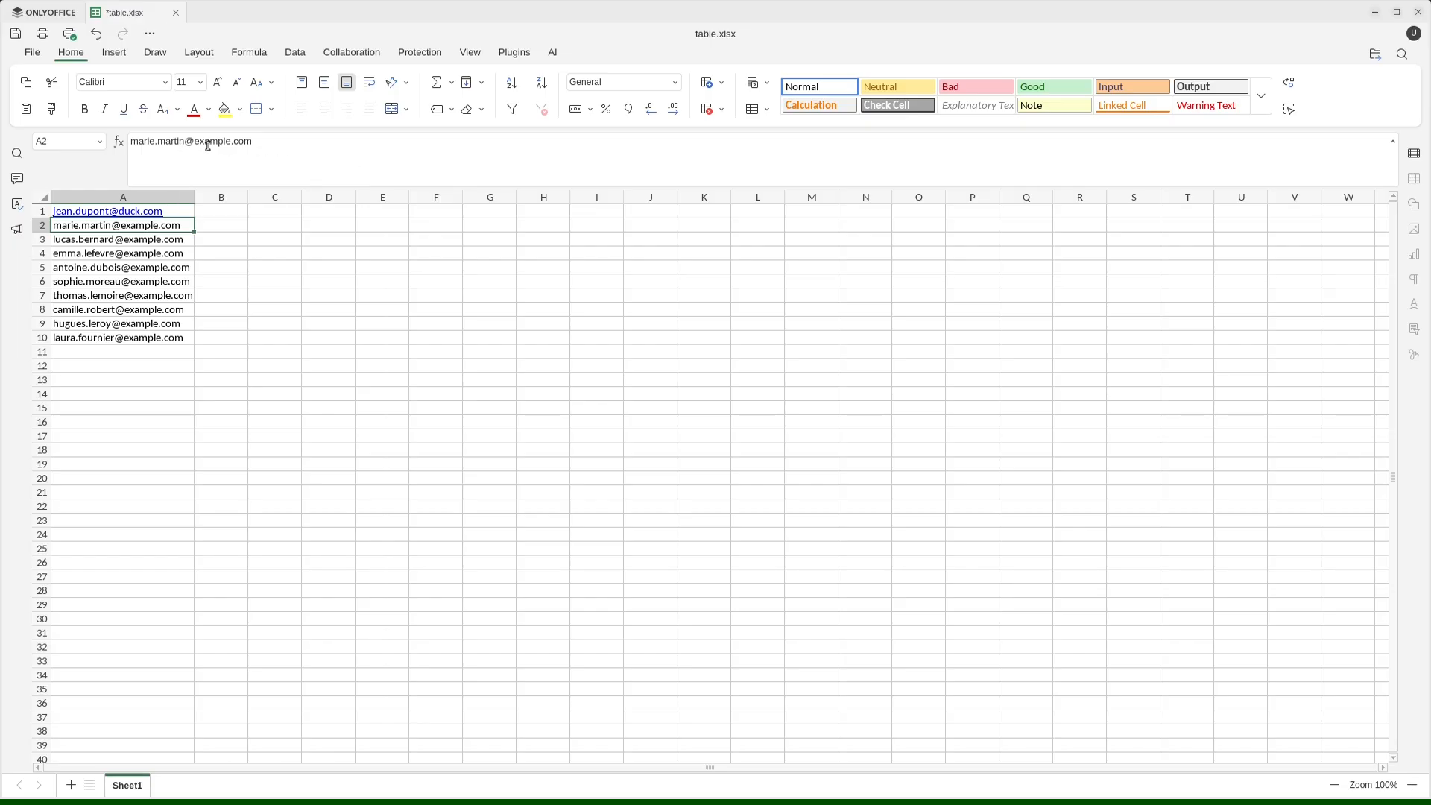
{"action": "double_click", "coordinate": [205, 142]}
{"action": "type", "text": "duck"}
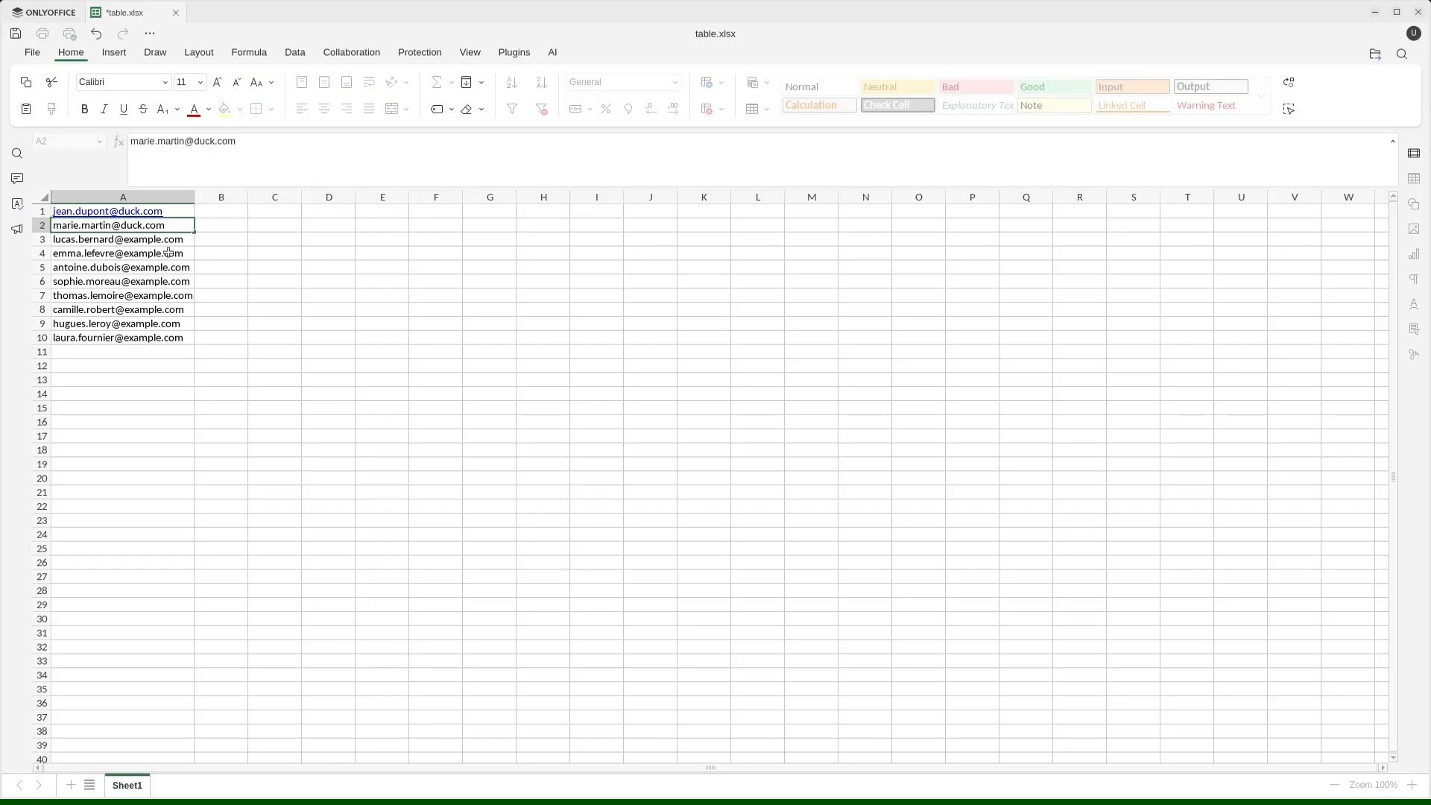
Change the domain of the addresses in cells A3, A4 and A5 to duck.com.
{"action": "left_click", "coordinate": [163, 251]}
{"action": "left_click", "coordinate": [161, 241]}
{"action": "double_click", "coordinate": [222, 142]}
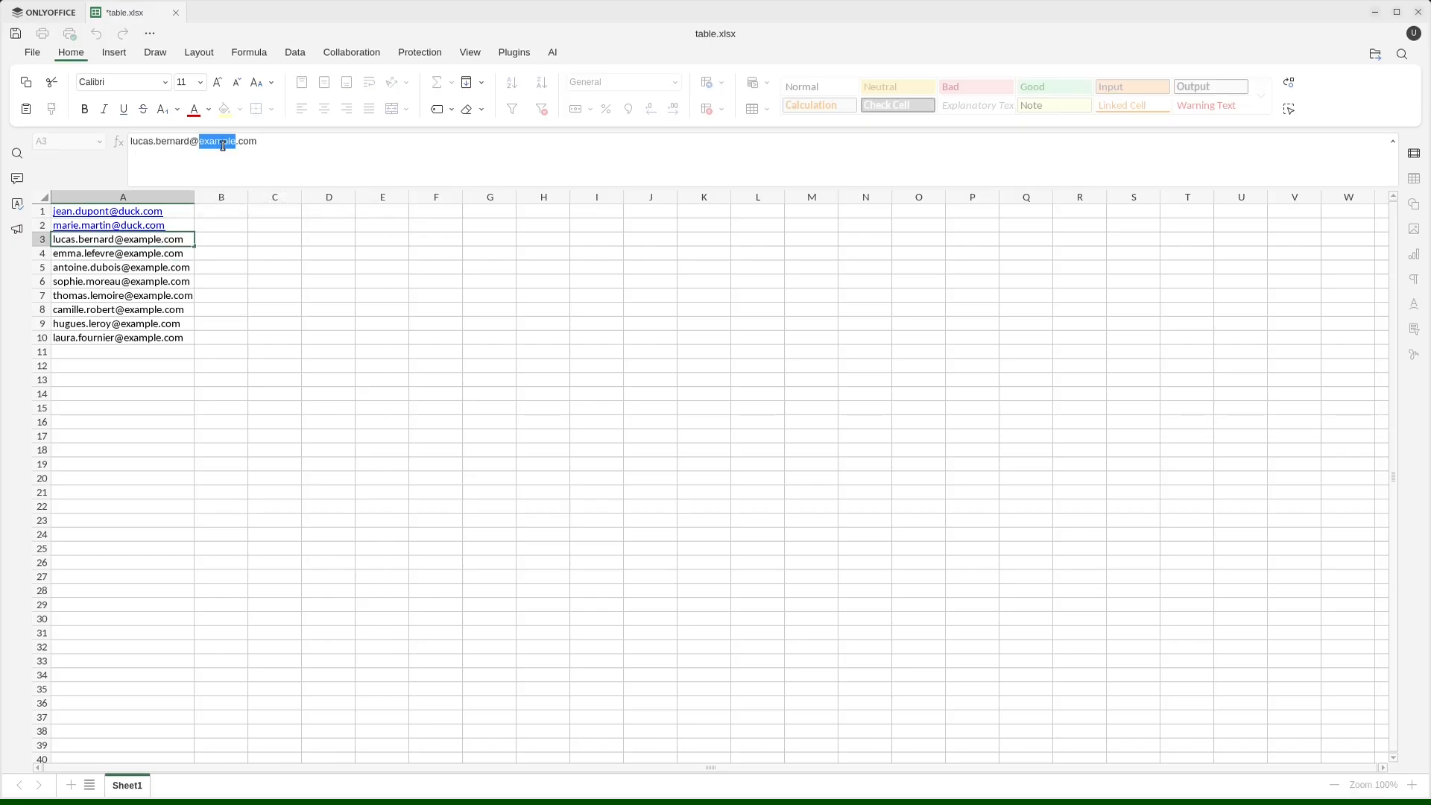
{"action": "type", "text": "duck"}
{"action": "key", "text": "Return"}
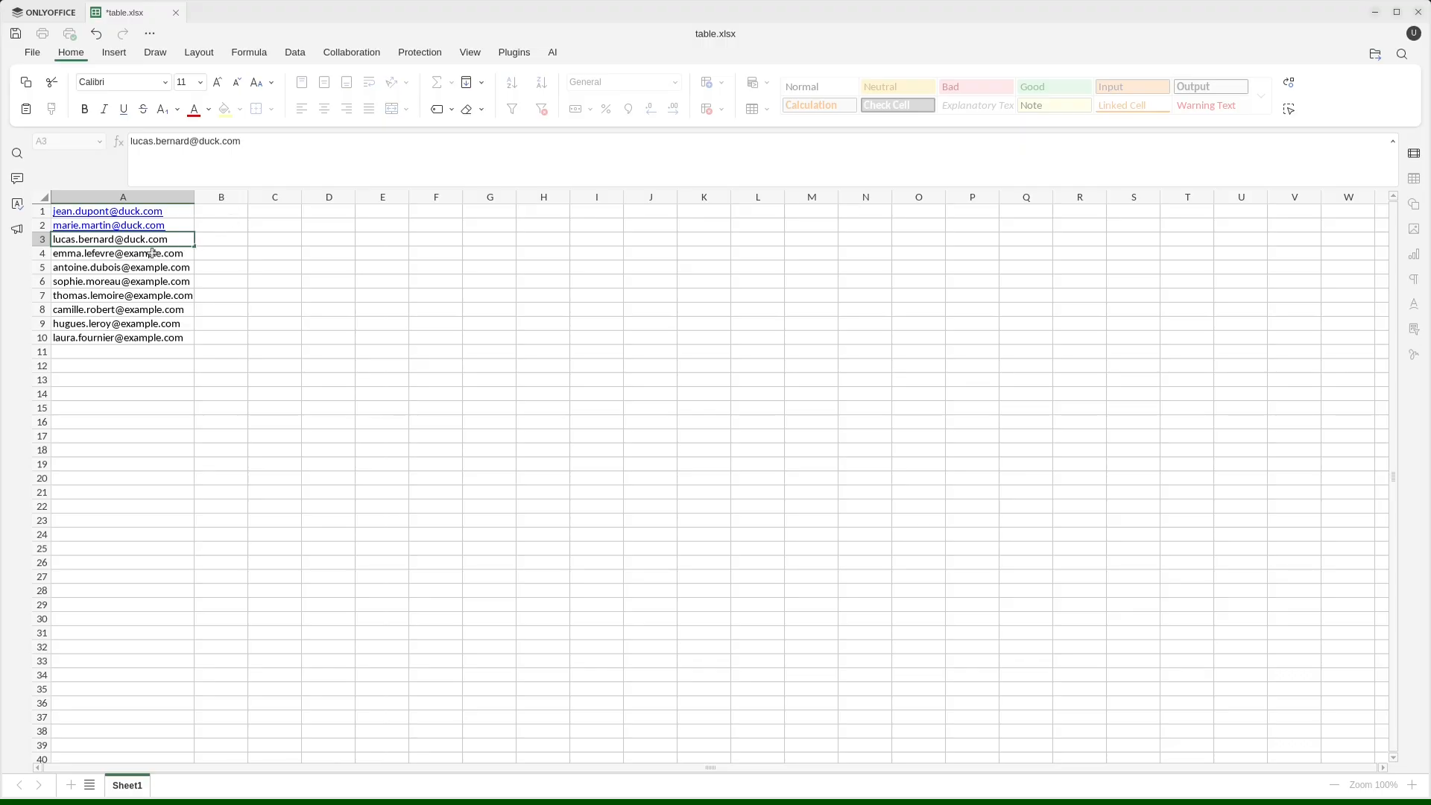
{"action": "double_click", "coordinate": [216, 144]}
{"action": "type", "text": "duck"}
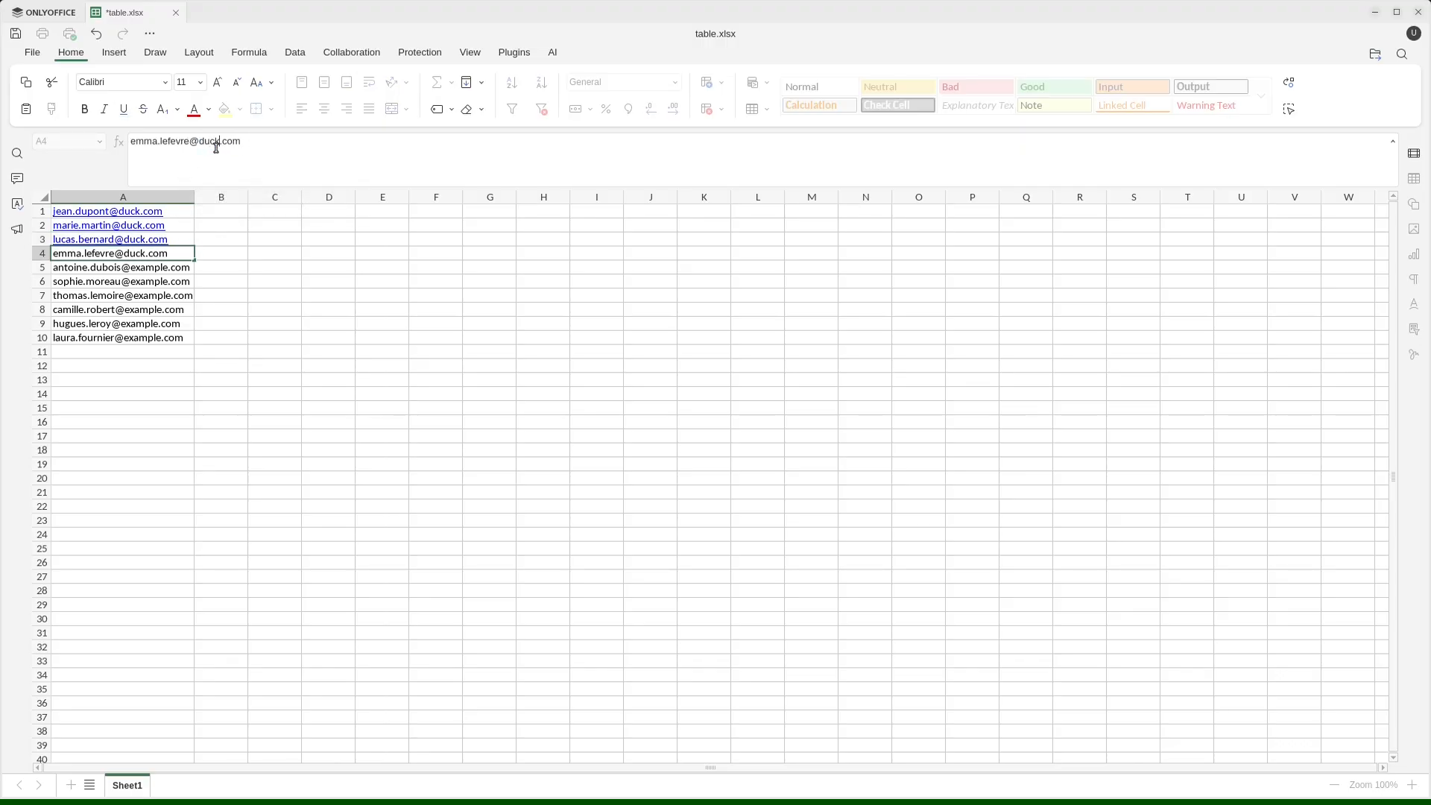
{"action": "key", "text": "Return"}
{"action": "double_click", "coordinate": [215, 138]}
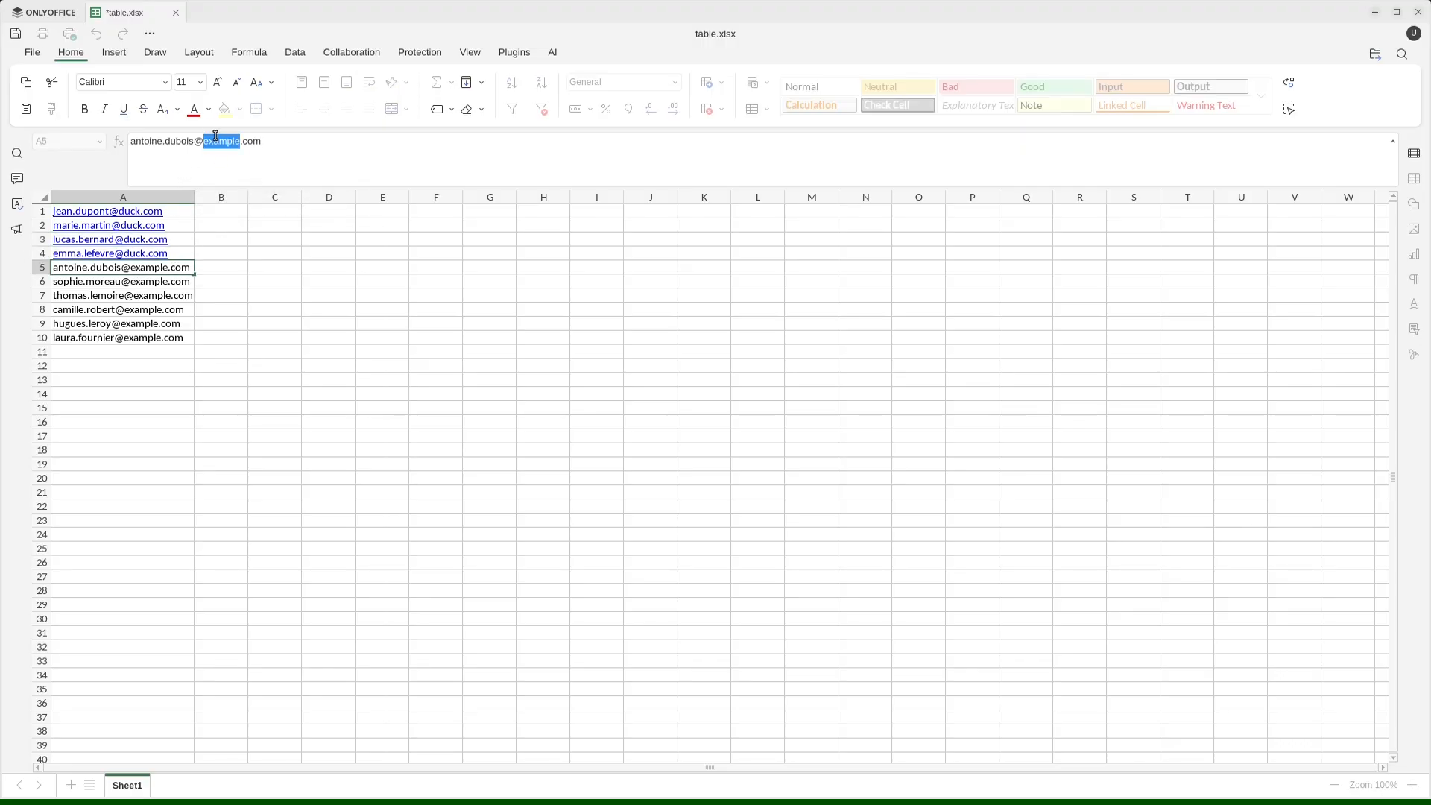
{"action": "type", "text": "duck"}
{"action": "key", "text": "Return"}
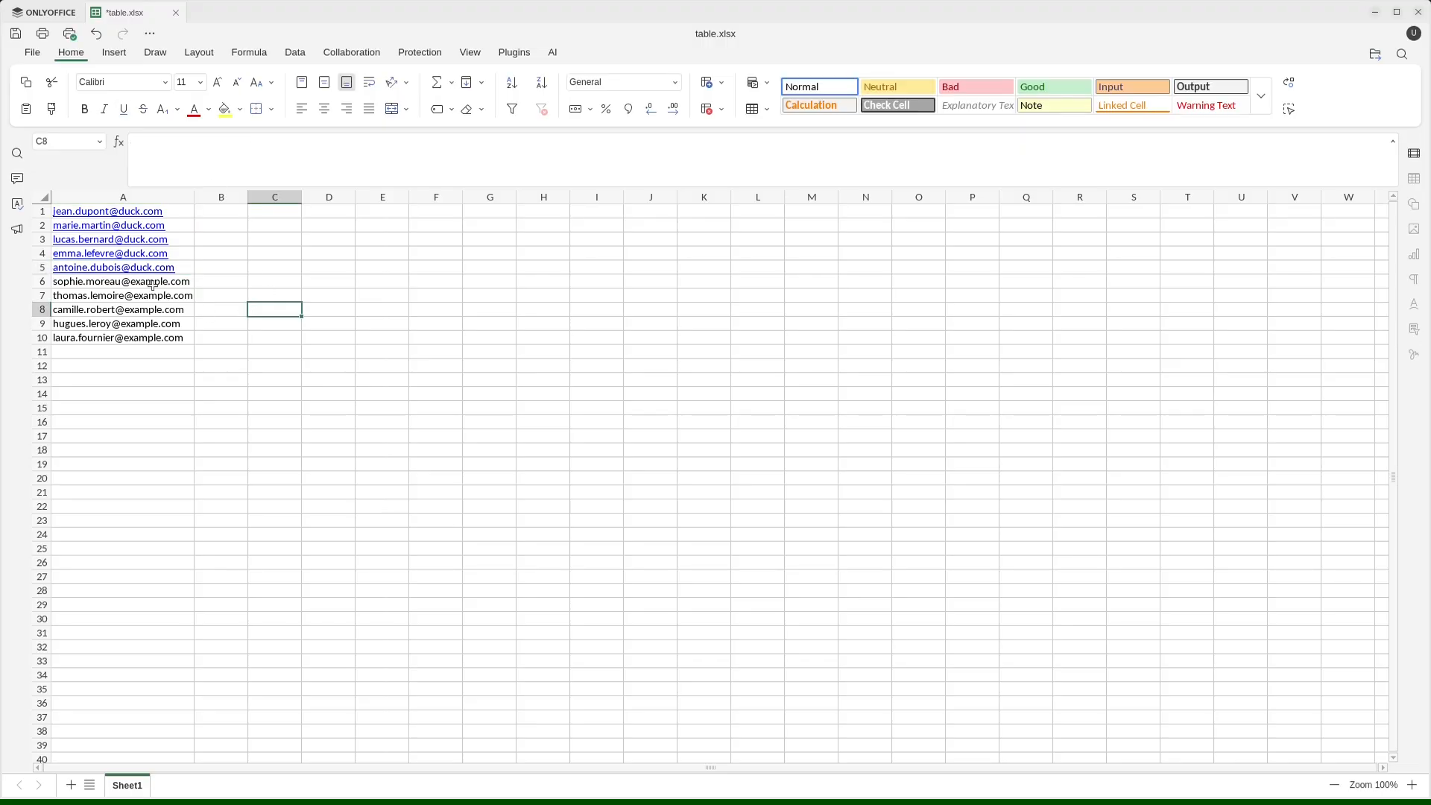
Clear the remaining example.com addresses from cells A6 to A10.
{"action": "left_click_drag", "start_coordinate": [112, 281], "coordinate": [140, 339]}
{"action": "key", "text": "Delete"}
{"action": "left_click", "coordinate": [251, 383]}
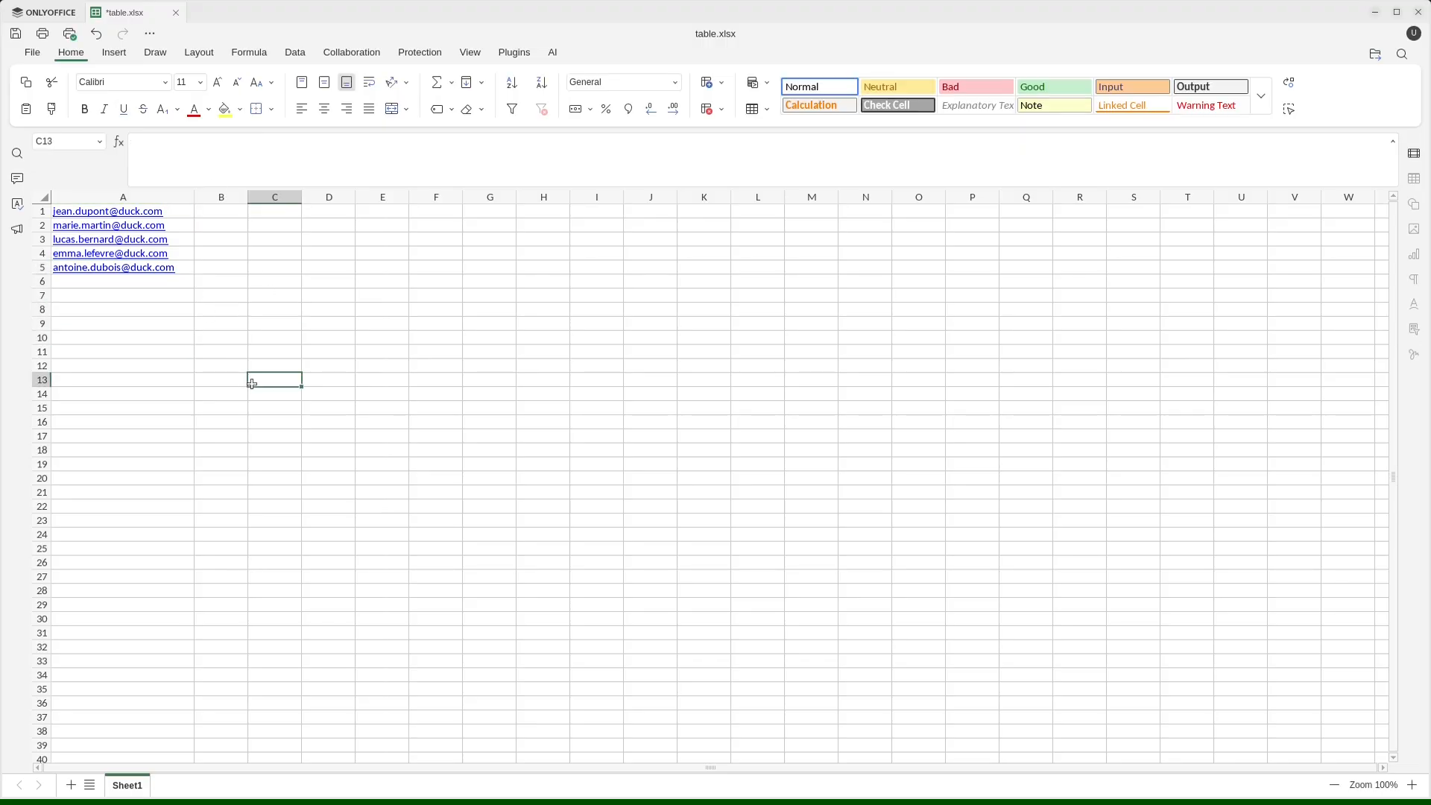
Switch to n8n, execute the workflow with table.xlsx submitted through the test form, and check the Send email node's output.
{"action": "key", "text": "ctrl+alt+Left"}
{"action": "key", "text": "Escape"}
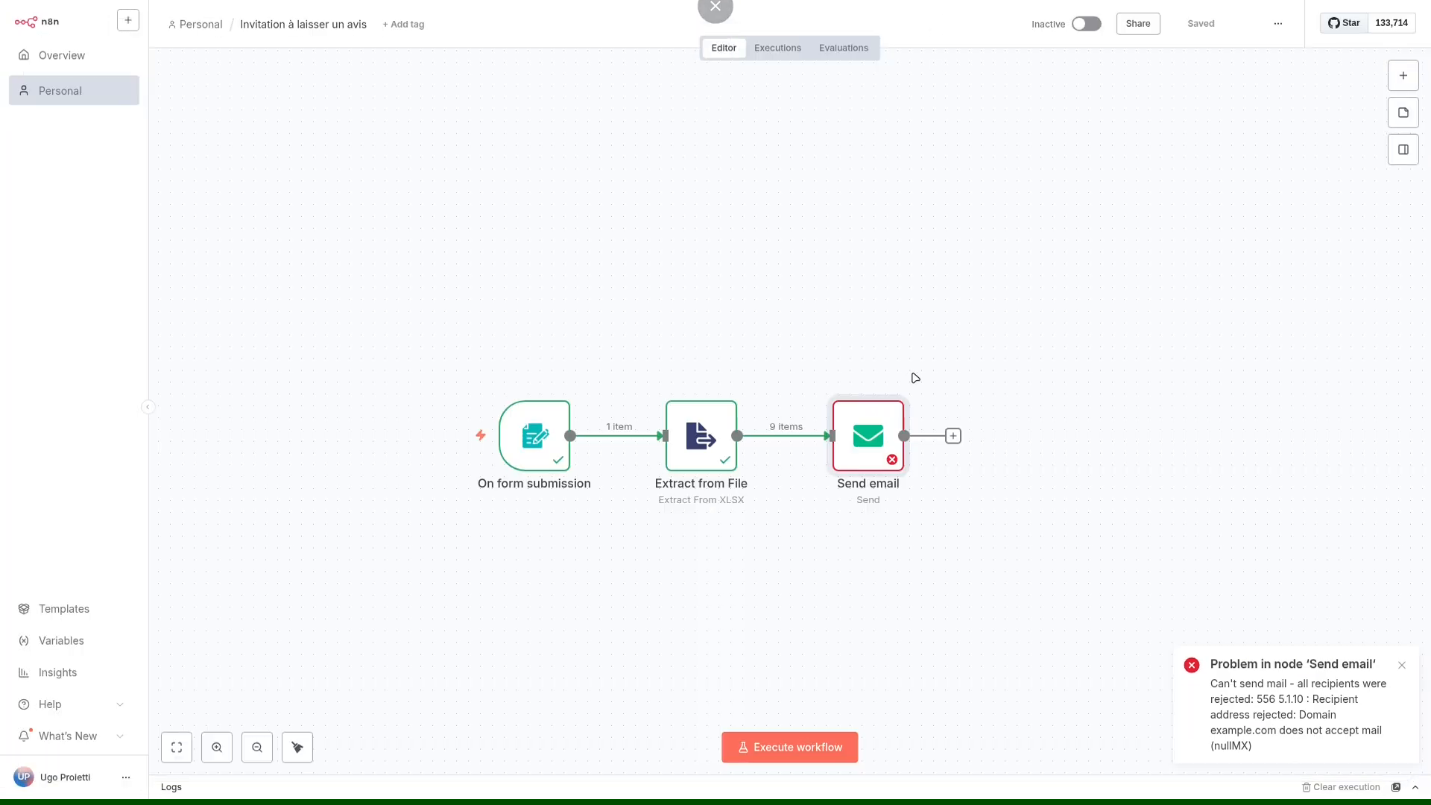
{"action": "left_click", "coordinate": [792, 748]}
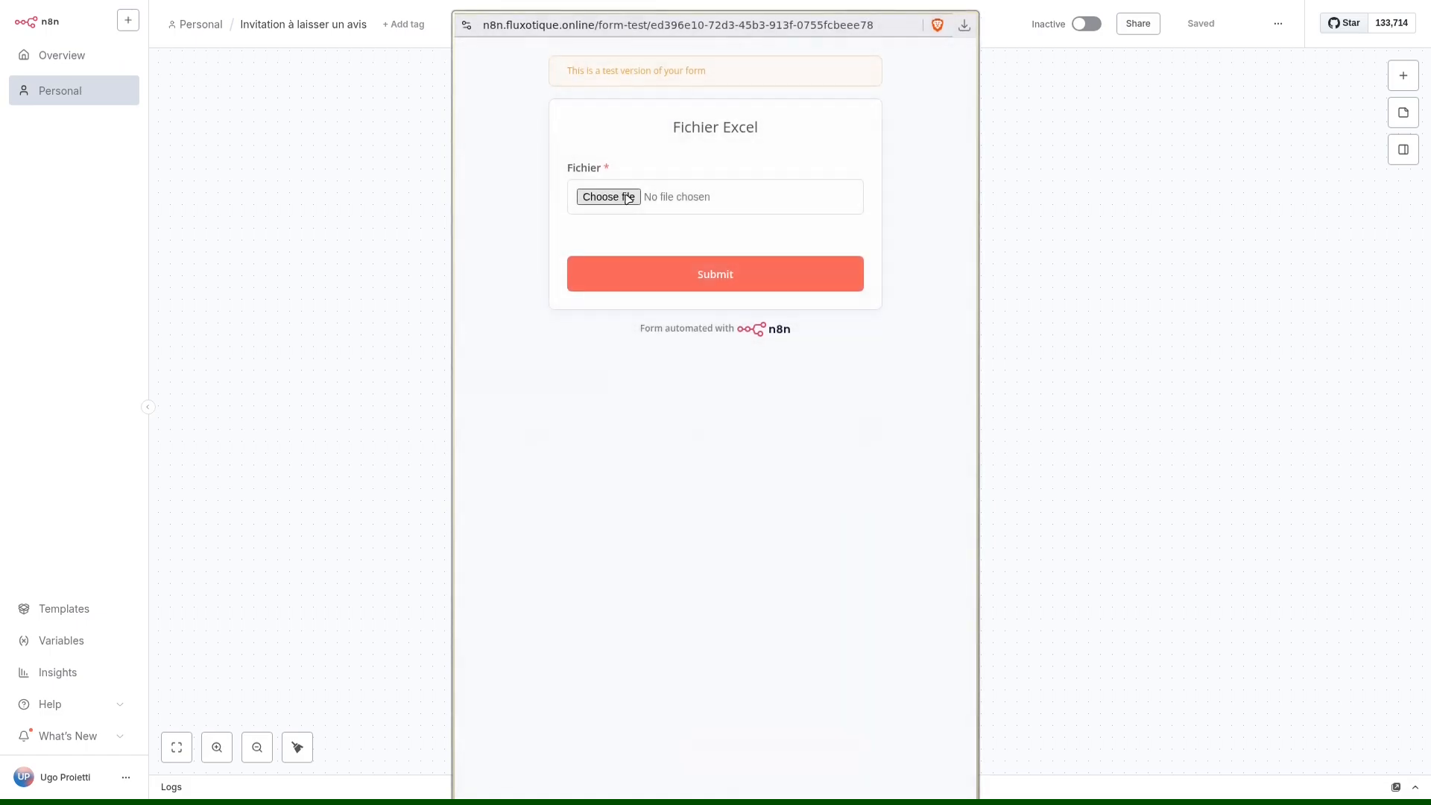
{"action": "left_click", "coordinate": [608, 195]}
{"action": "left_click", "coordinate": [1036, 723]}
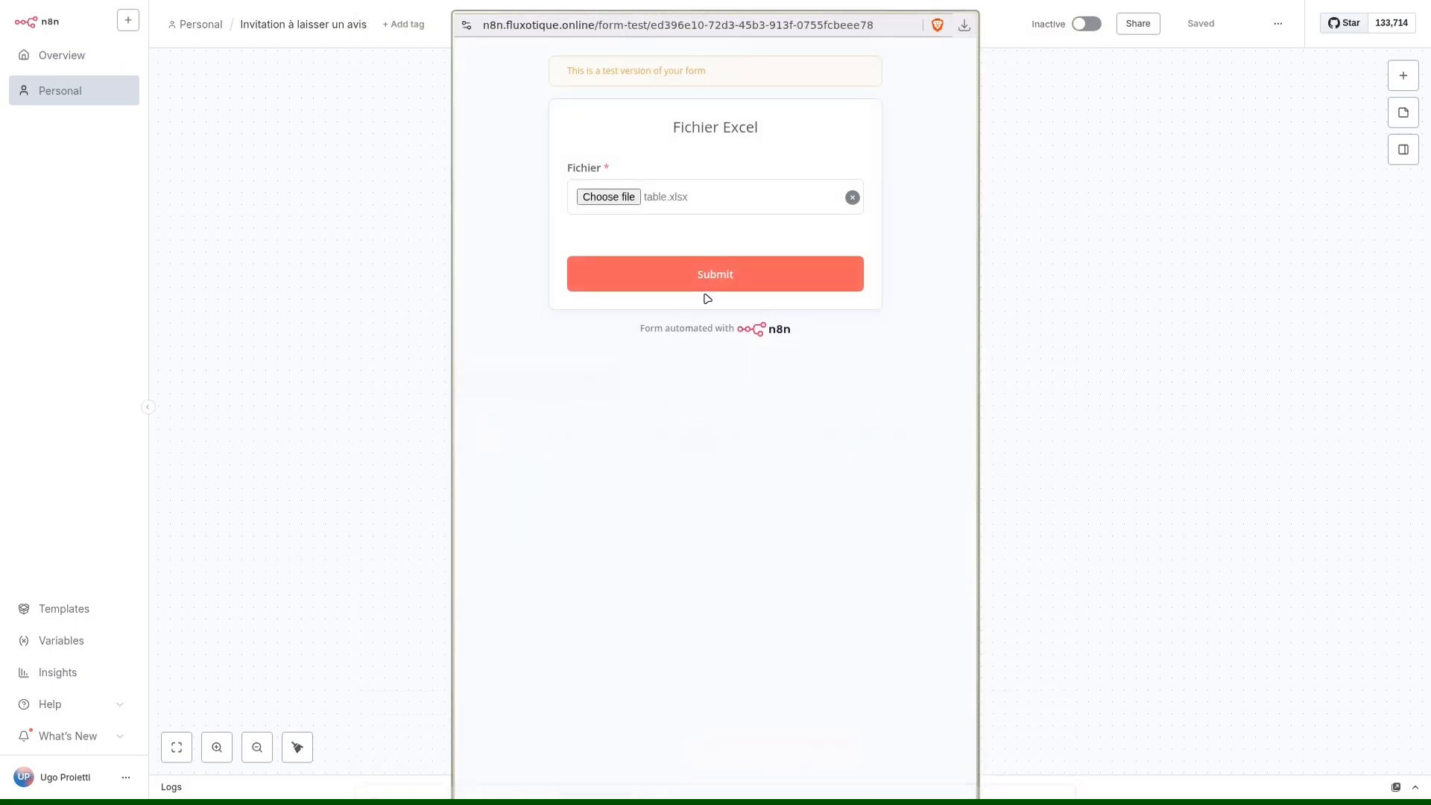
{"action": "left_click", "coordinate": [714, 282]}
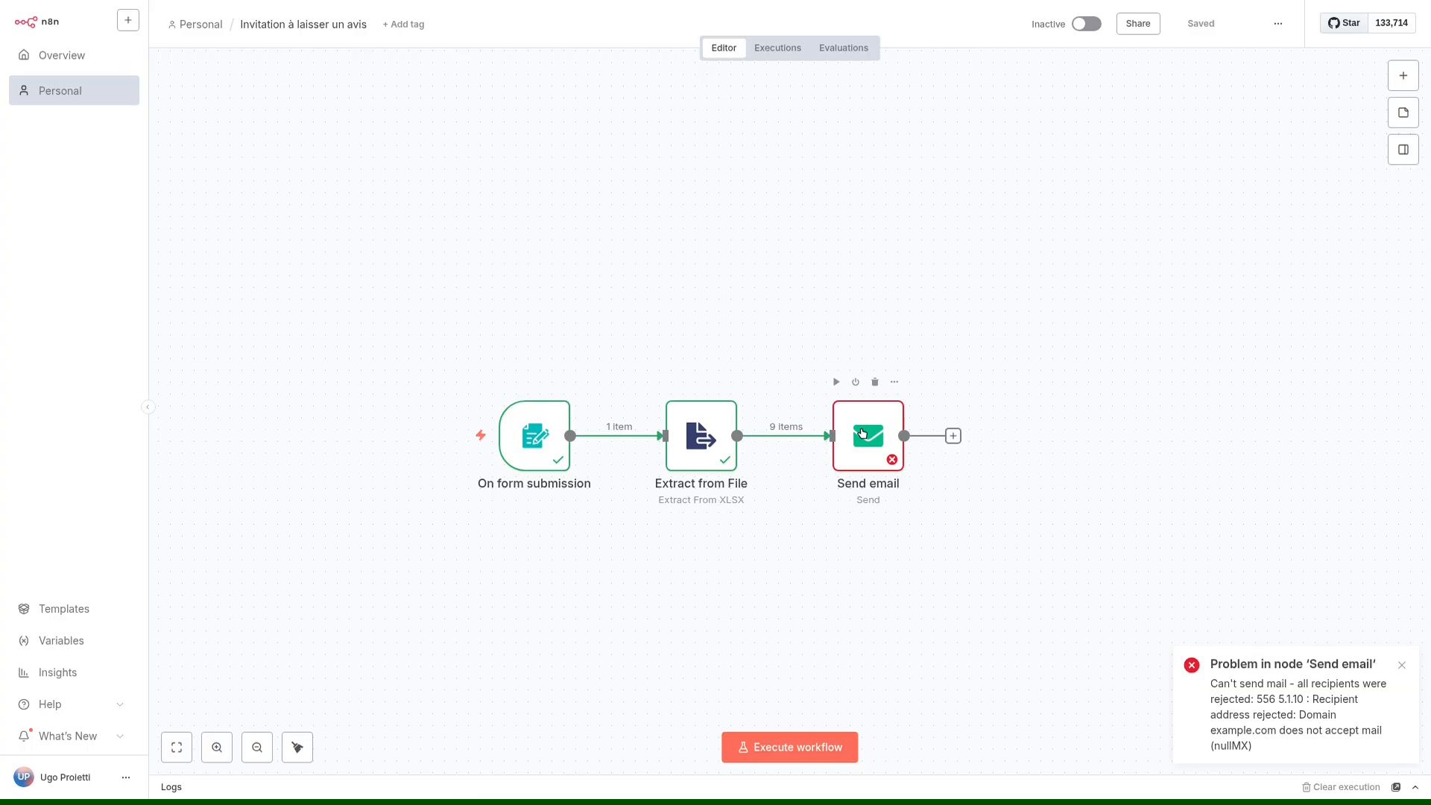
{"action": "double_click", "coordinate": [862, 434]}
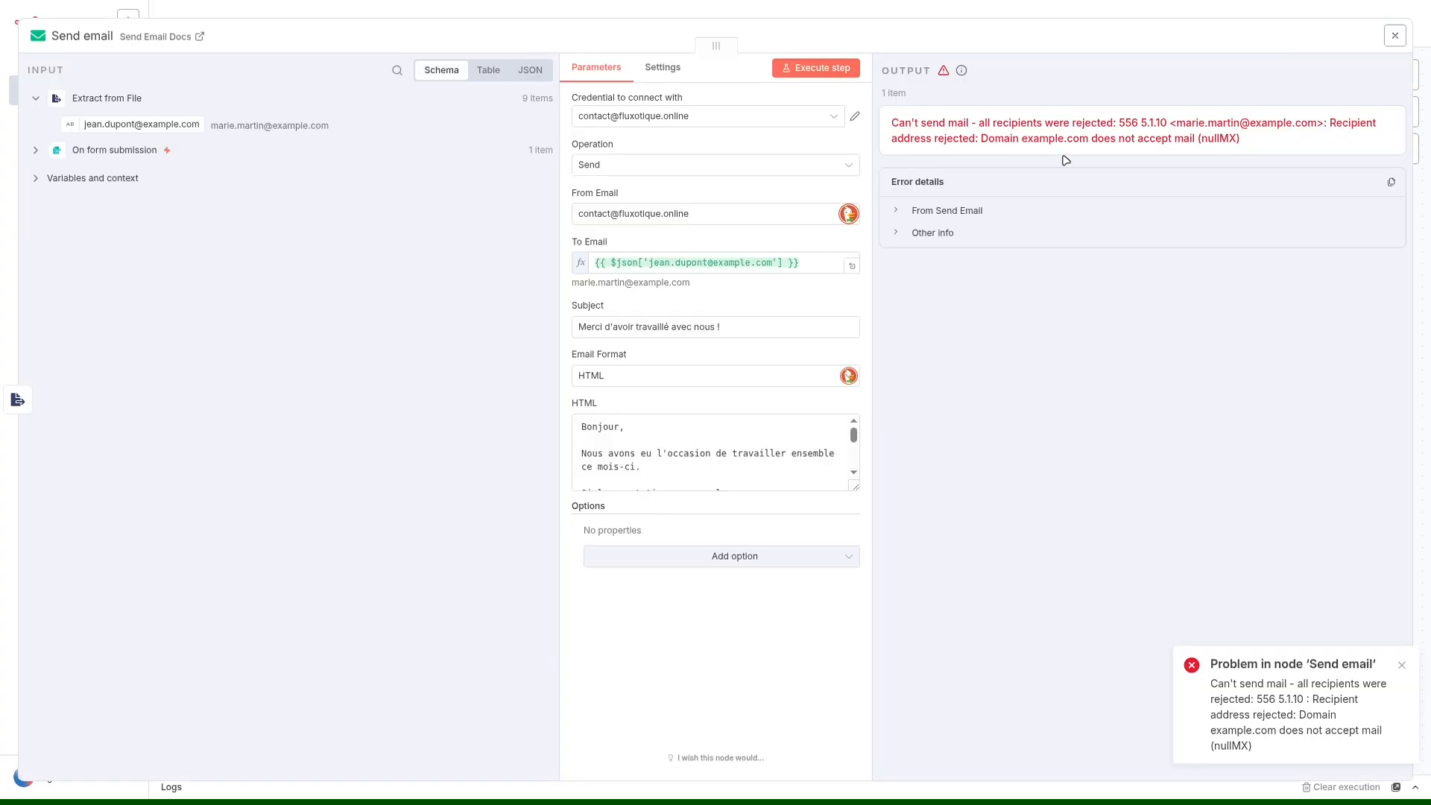
{"action": "left_click", "coordinate": [1053, 5]}
Switch to table.xlsx in ONLYOFFICE and save the edited workbook.
{"action": "key", "text": "ctrl+alt+Right"}
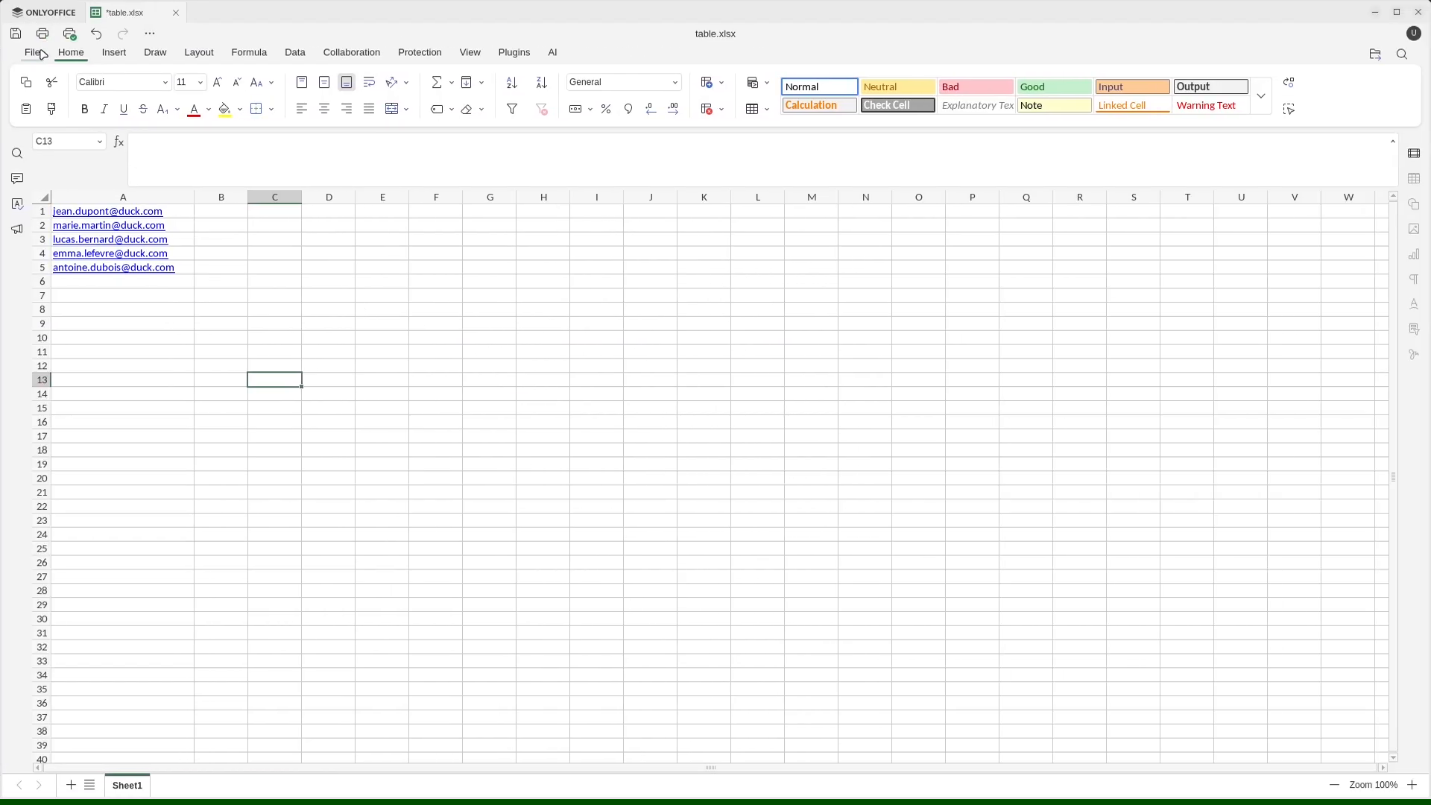
{"action": "left_click", "coordinate": [34, 53]}
{"action": "left_click", "coordinate": [73, 233]}
Return to n8n, execute the workflow again, submit the saved table.xlsx through the test form and close the form window.
{"action": "key", "text": "ctrl+alt+Left"}
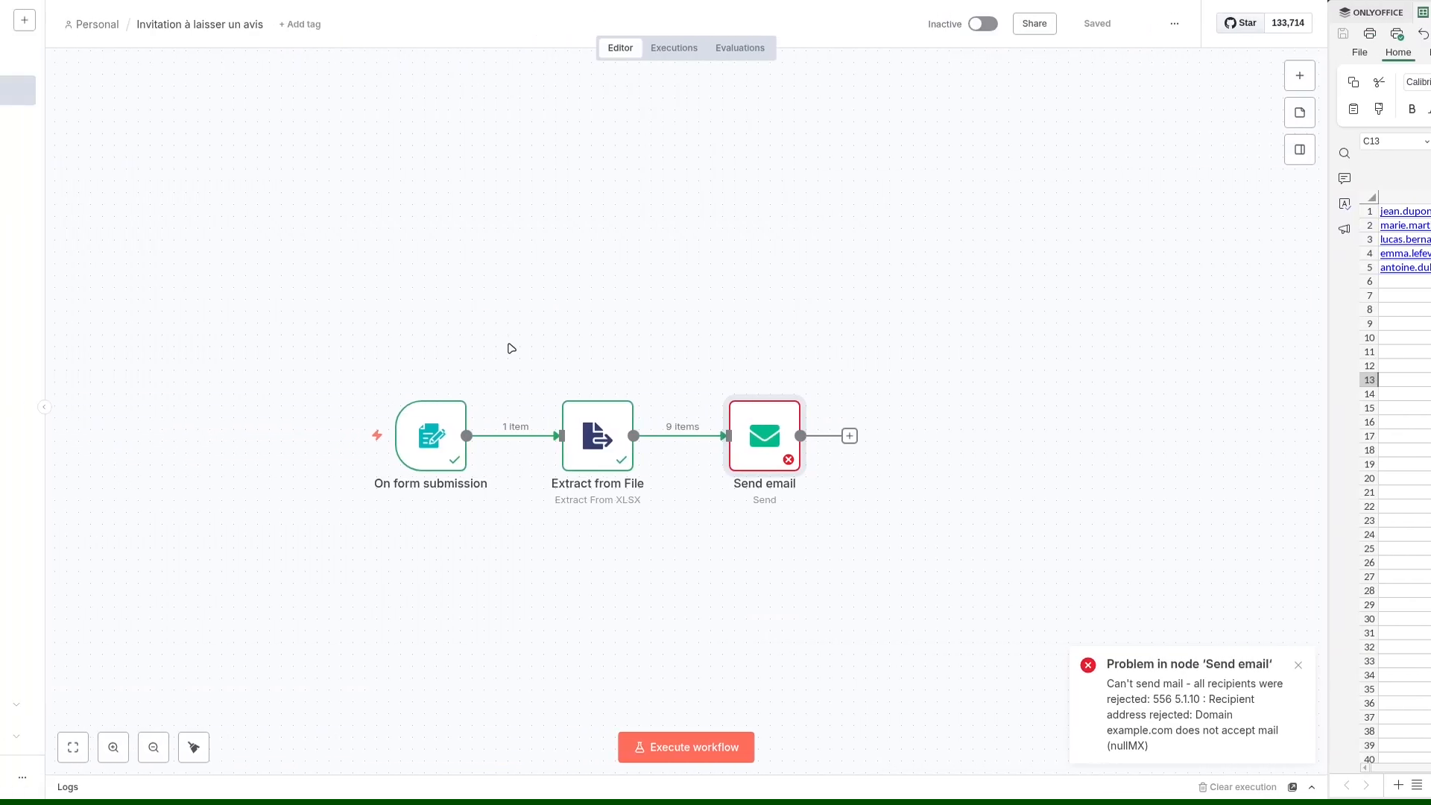
{"action": "left_click", "coordinate": [794, 760]}
{"action": "left_click", "coordinate": [607, 195]}
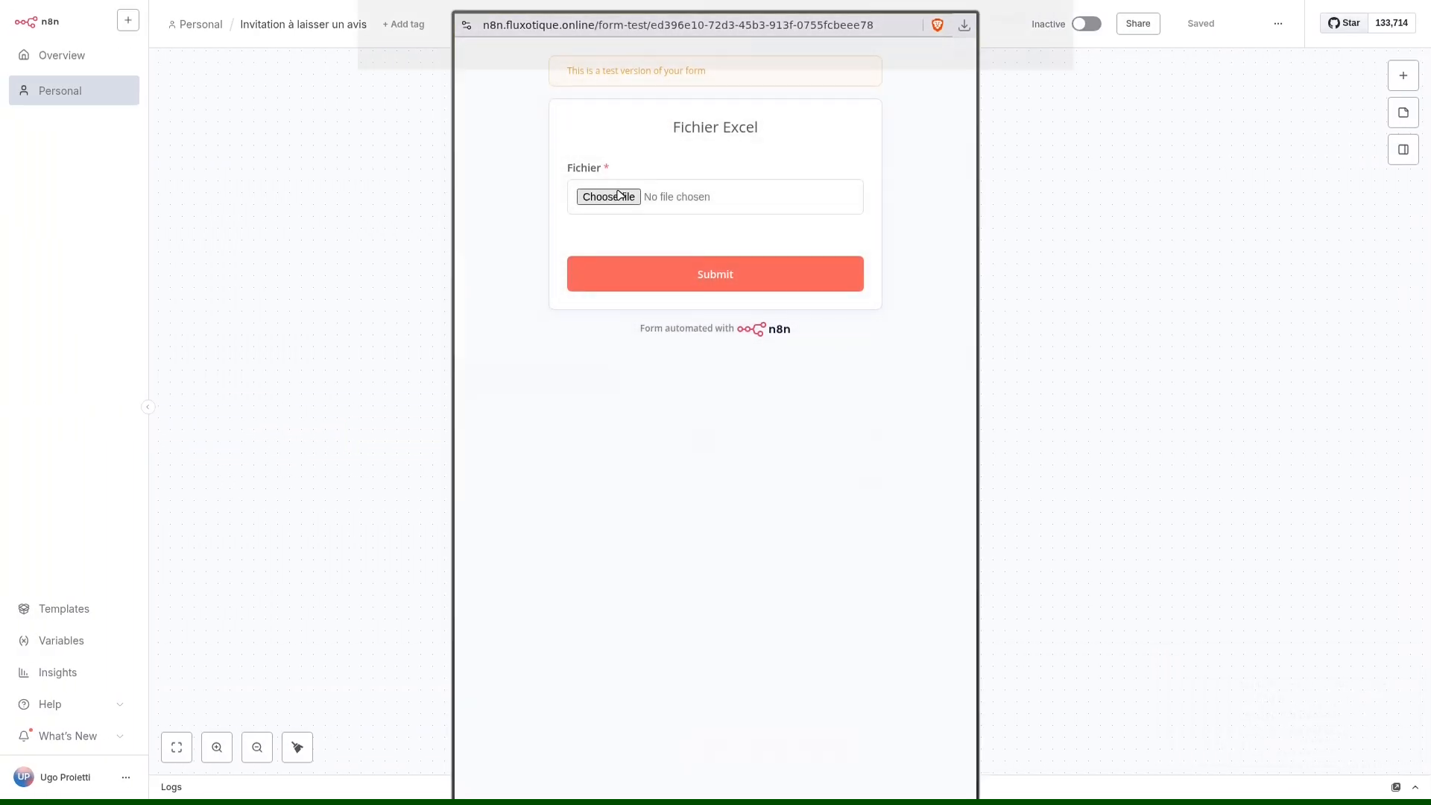
{"action": "left_click", "coordinate": [1036, 750]}
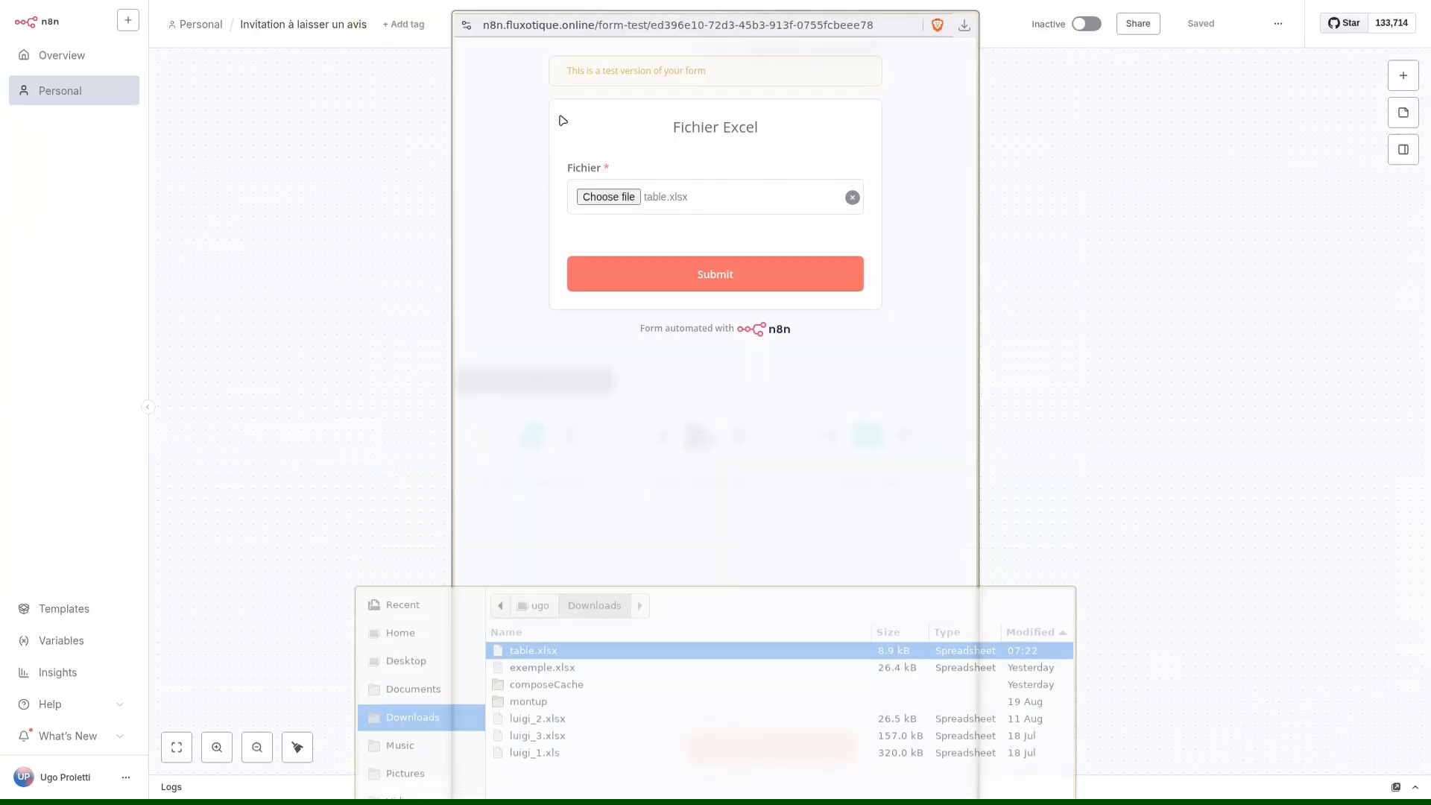
{"action": "left_click", "coordinate": [709, 275]}
{"action": "key", "text": "ctrl+w"}
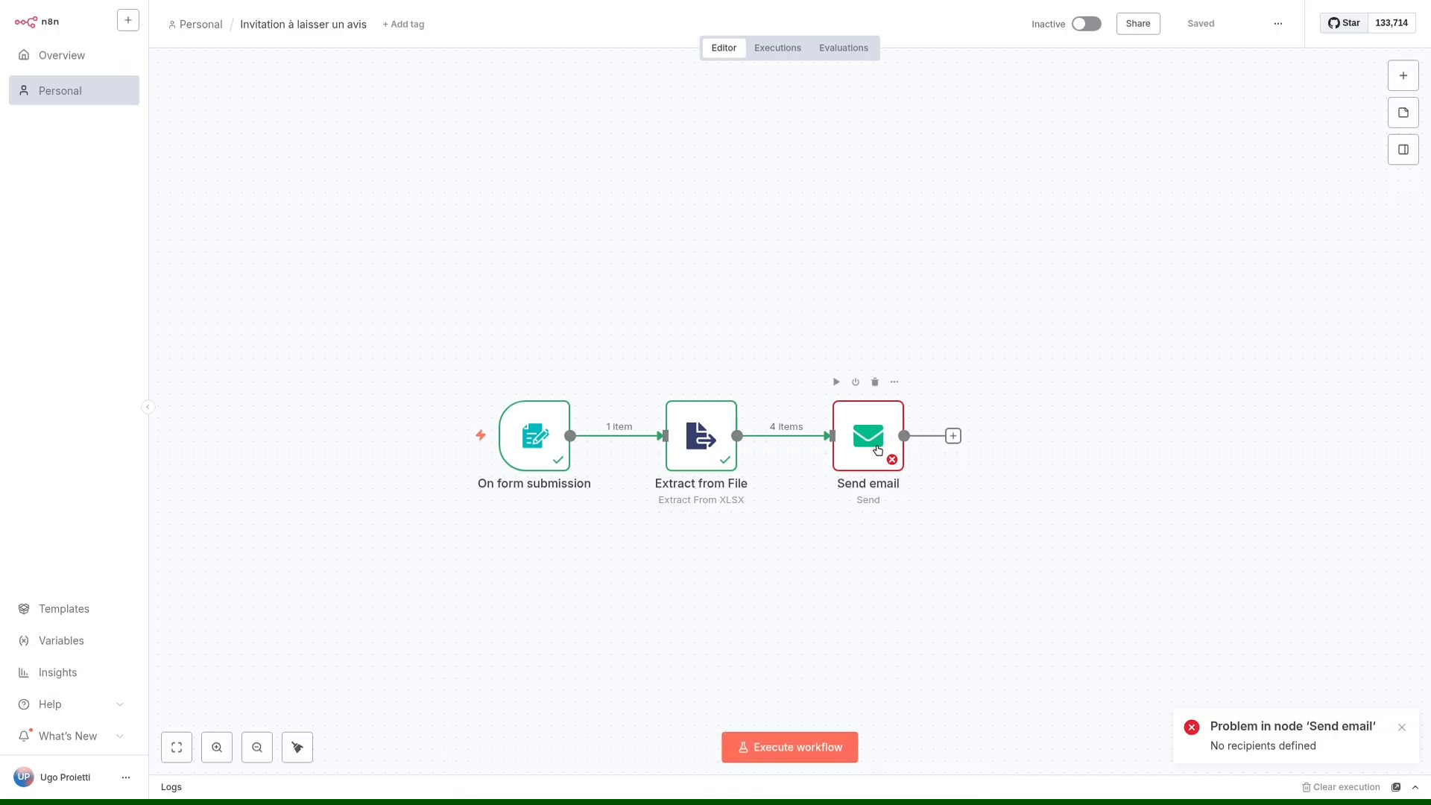
Open the Send email node and examine its error output and To Email expression.
{"action": "double_click", "coordinate": [878, 449]}
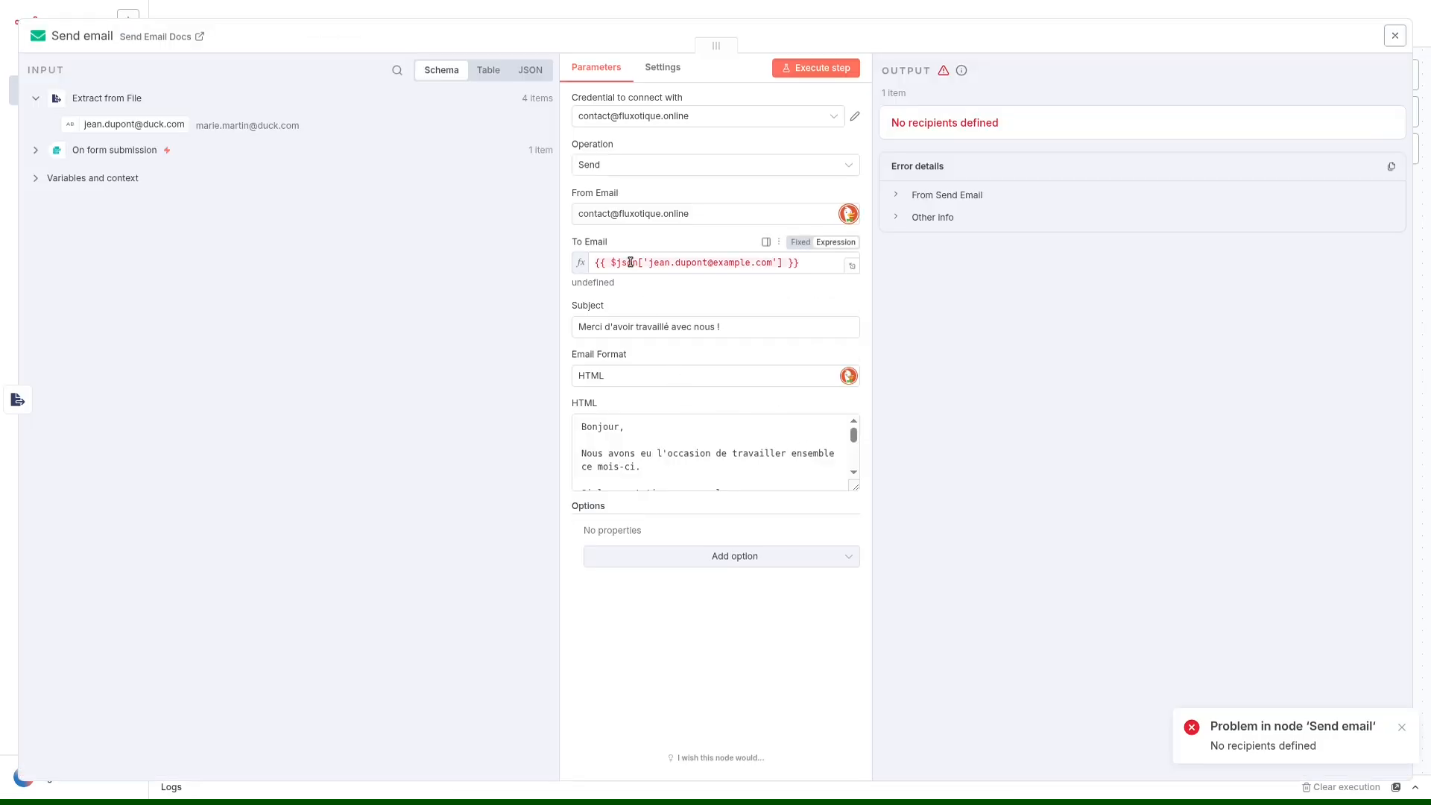
{"action": "left_click_drag", "start_coordinate": [892, 124], "coordinate": [1011, 128]}
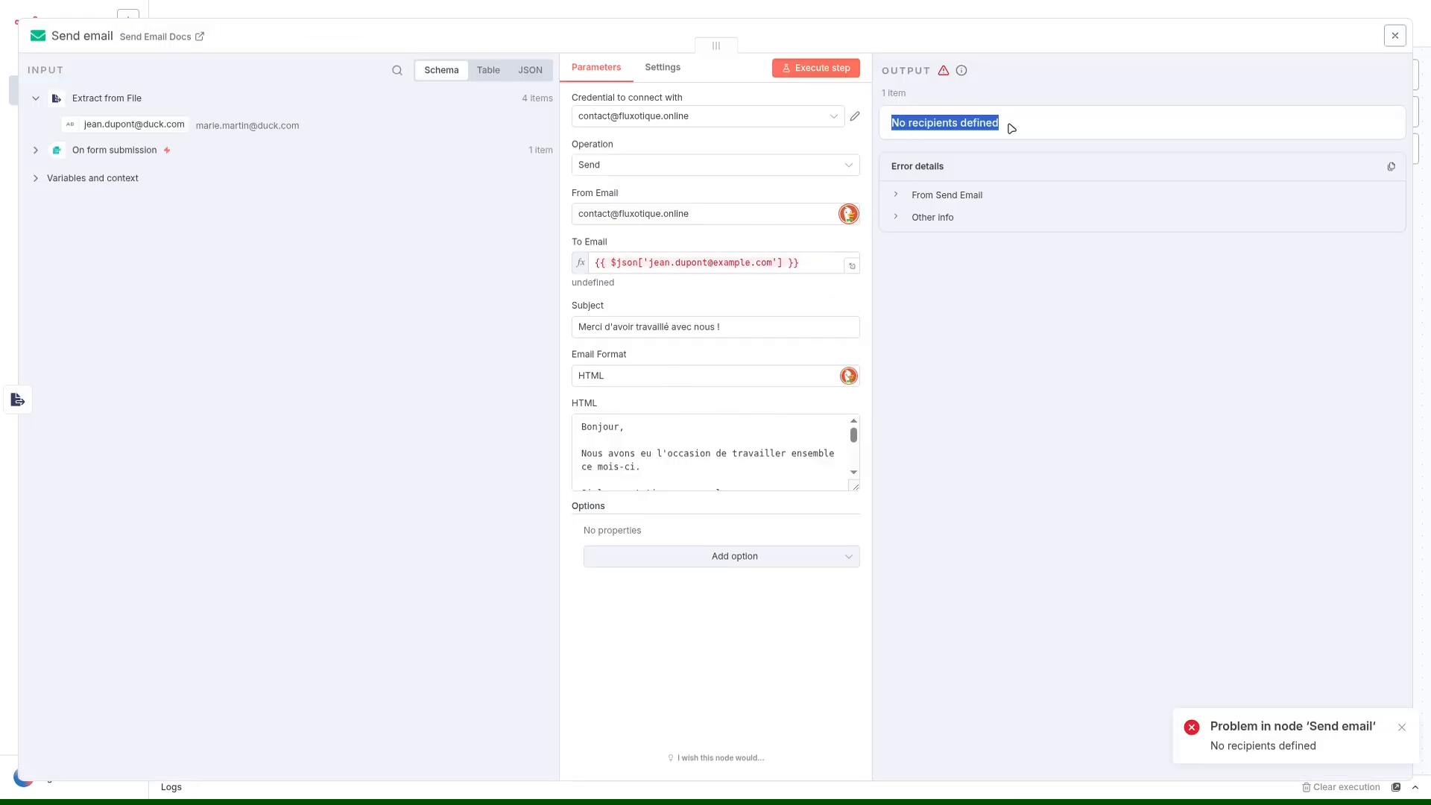
{"action": "left_click", "coordinate": [1019, 129]}
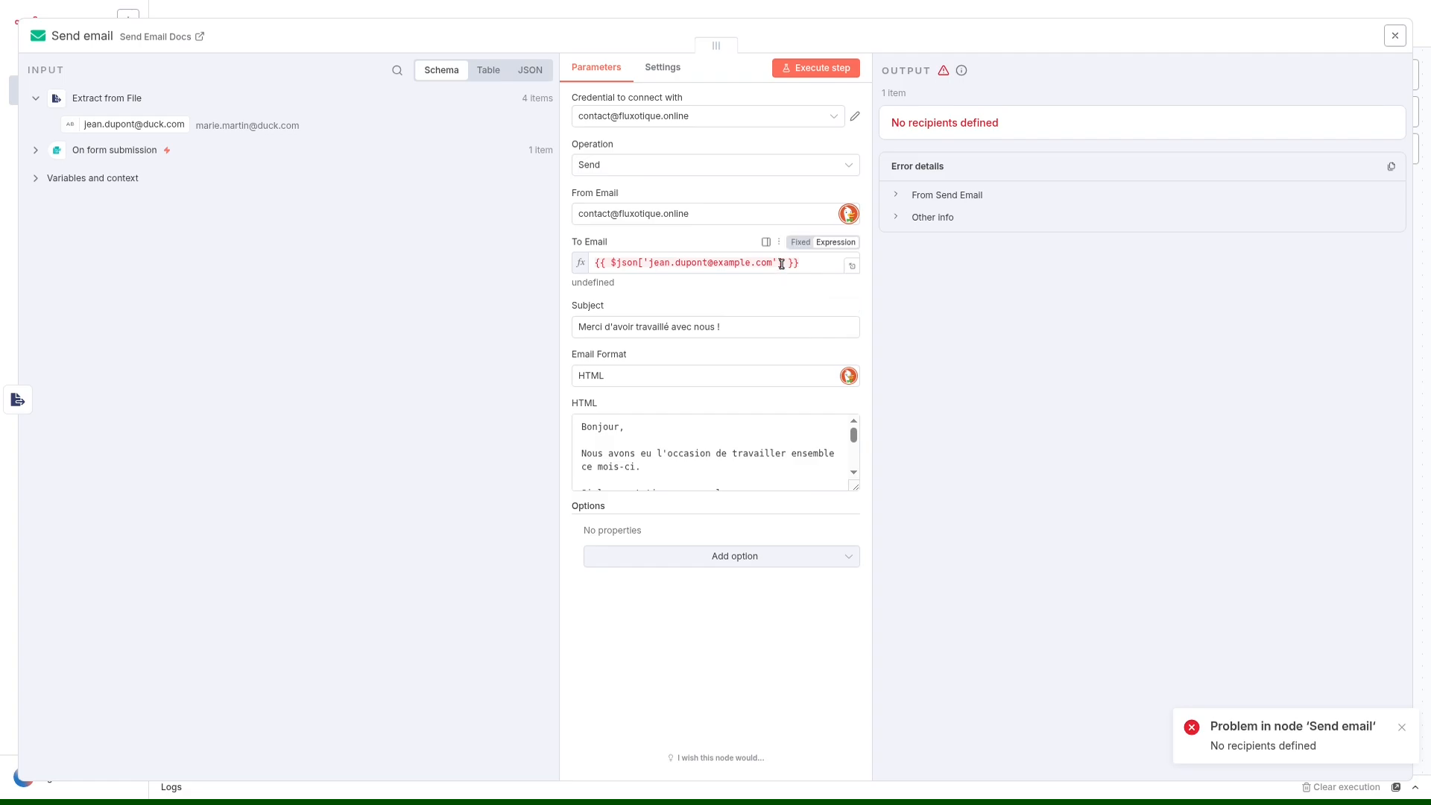
Replace the To Email expression with the duck.com address field from Extract from File and execute the Send email step.
{"action": "left_click_drag", "start_coordinate": [807, 262], "coordinate": [595, 262]}
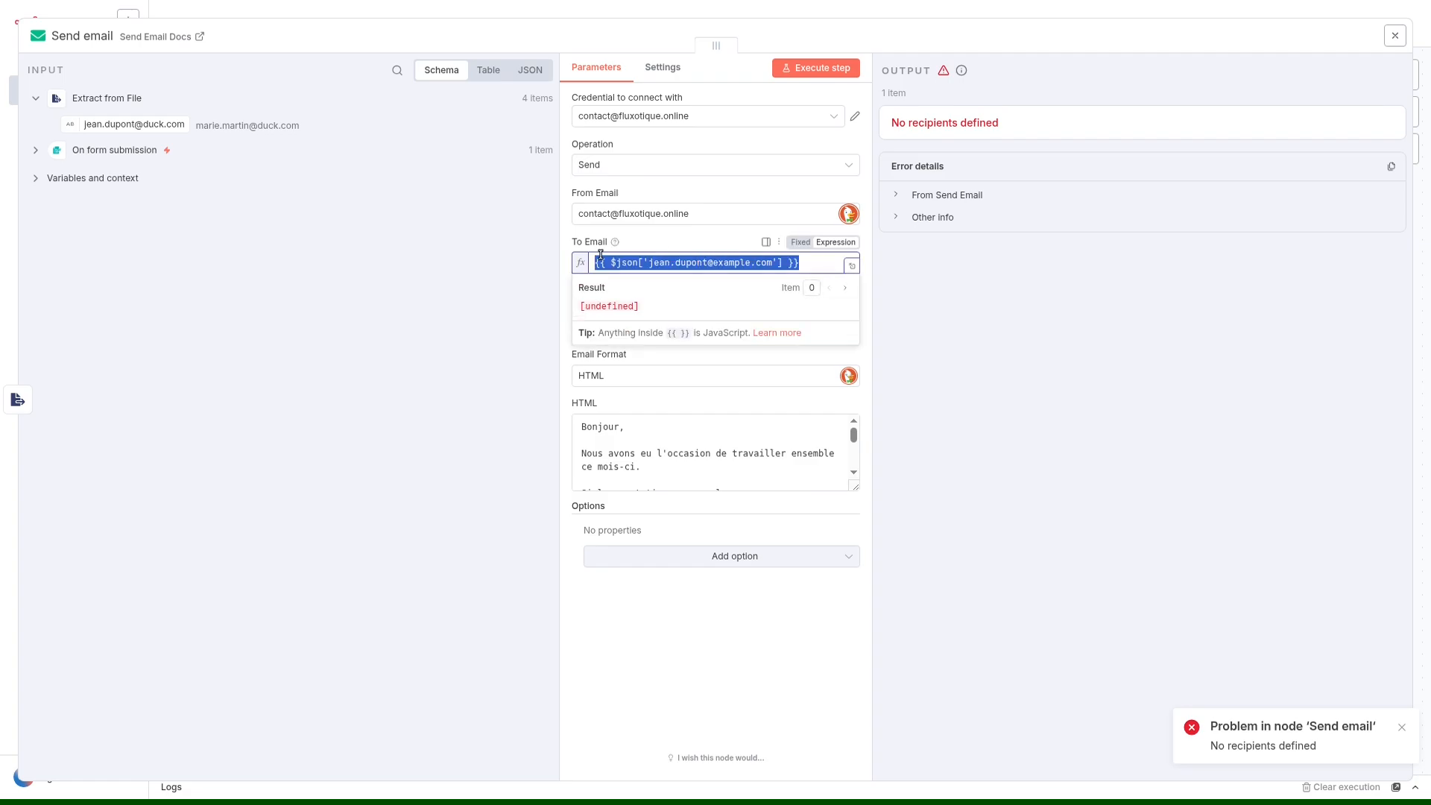
{"action": "key", "text": "BackSpace"}
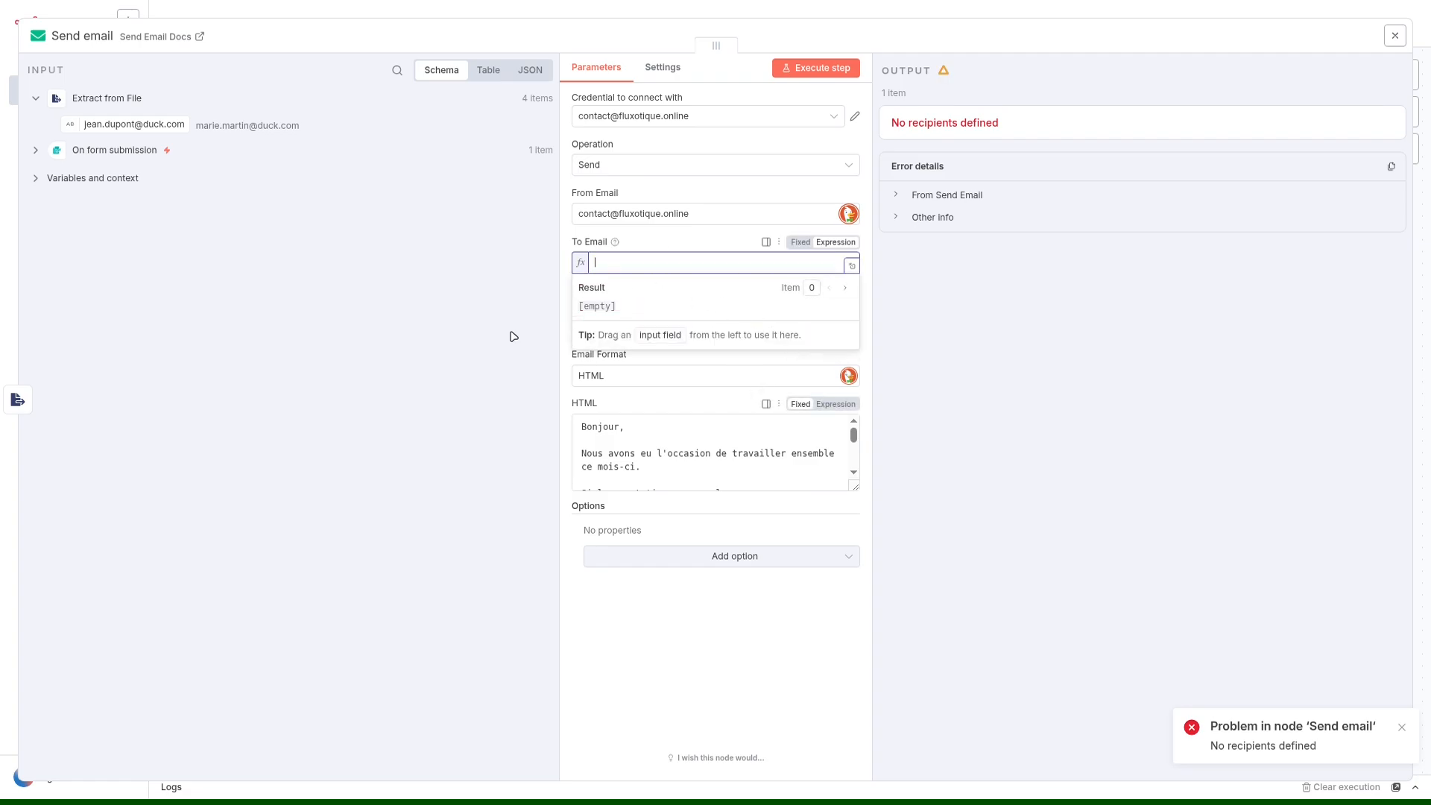
{"action": "left_click", "coordinate": [510, 335]}
{"action": "left_click_drag", "start_coordinate": [147, 125], "coordinate": [626, 262]}
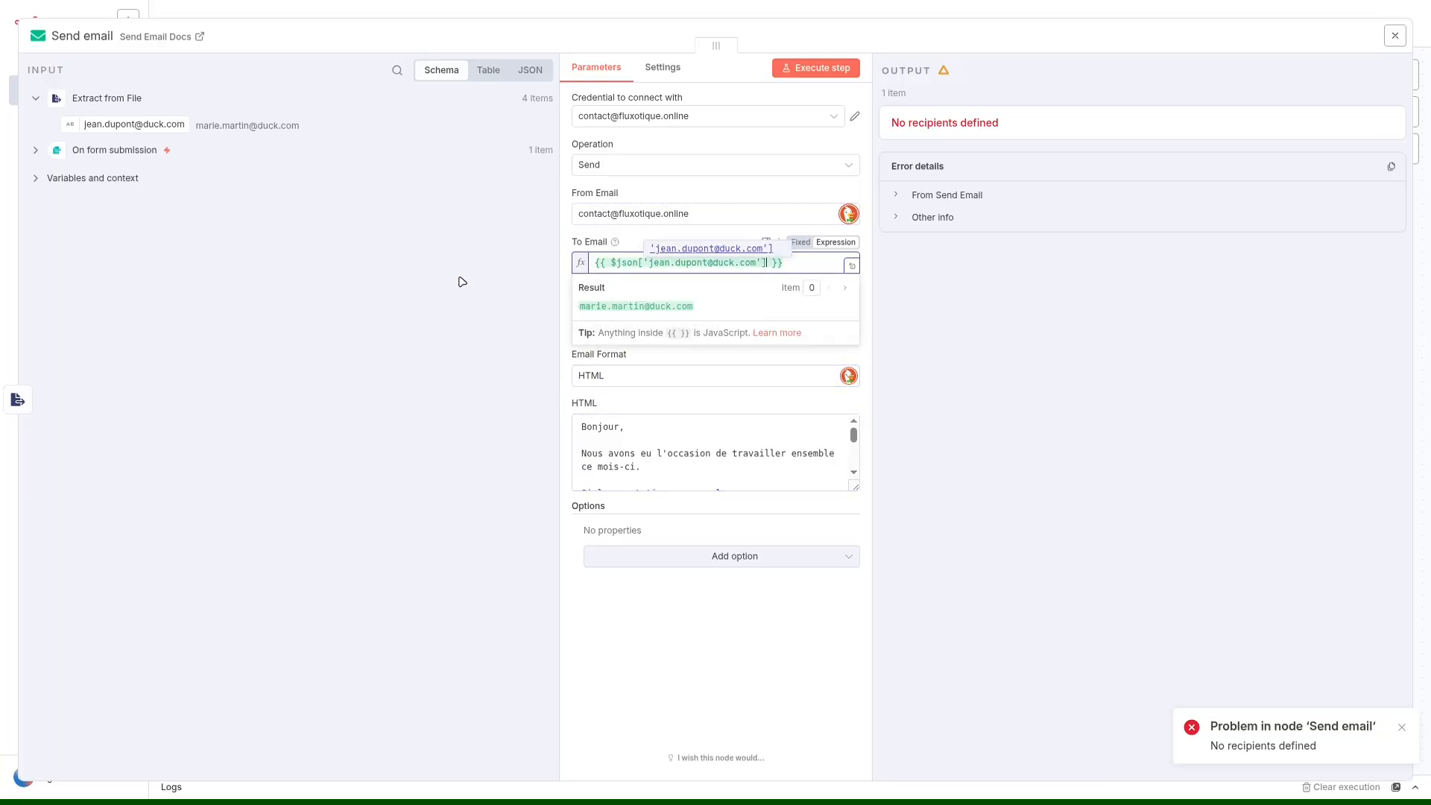
{"action": "left_click", "coordinate": [821, 69]}
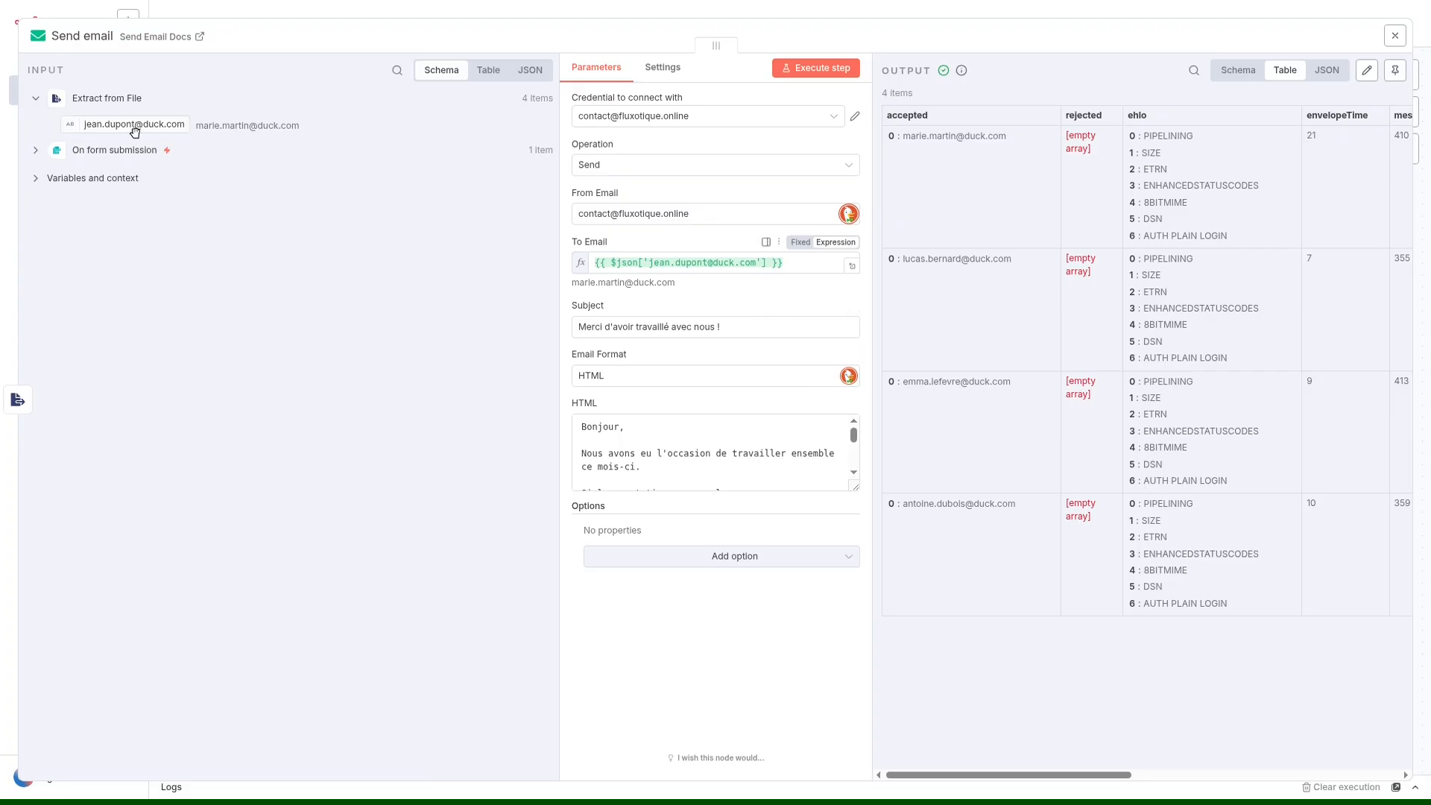
Close the Send email node, open Extract from File and examine the header row of its output table.
{"action": "left_click", "coordinate": [714, 32]}
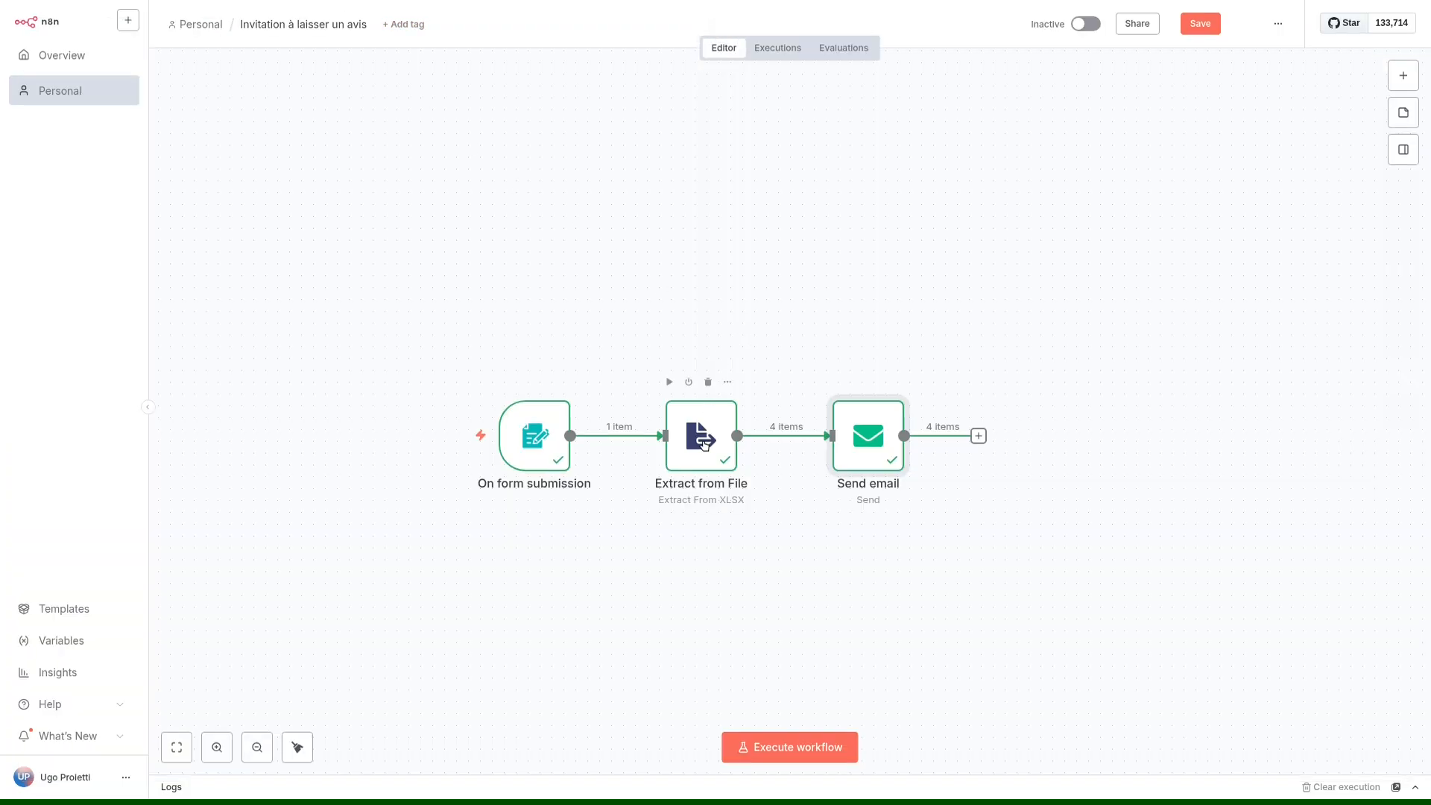
{"action": "double_click", "coordinate": [703, 444]}
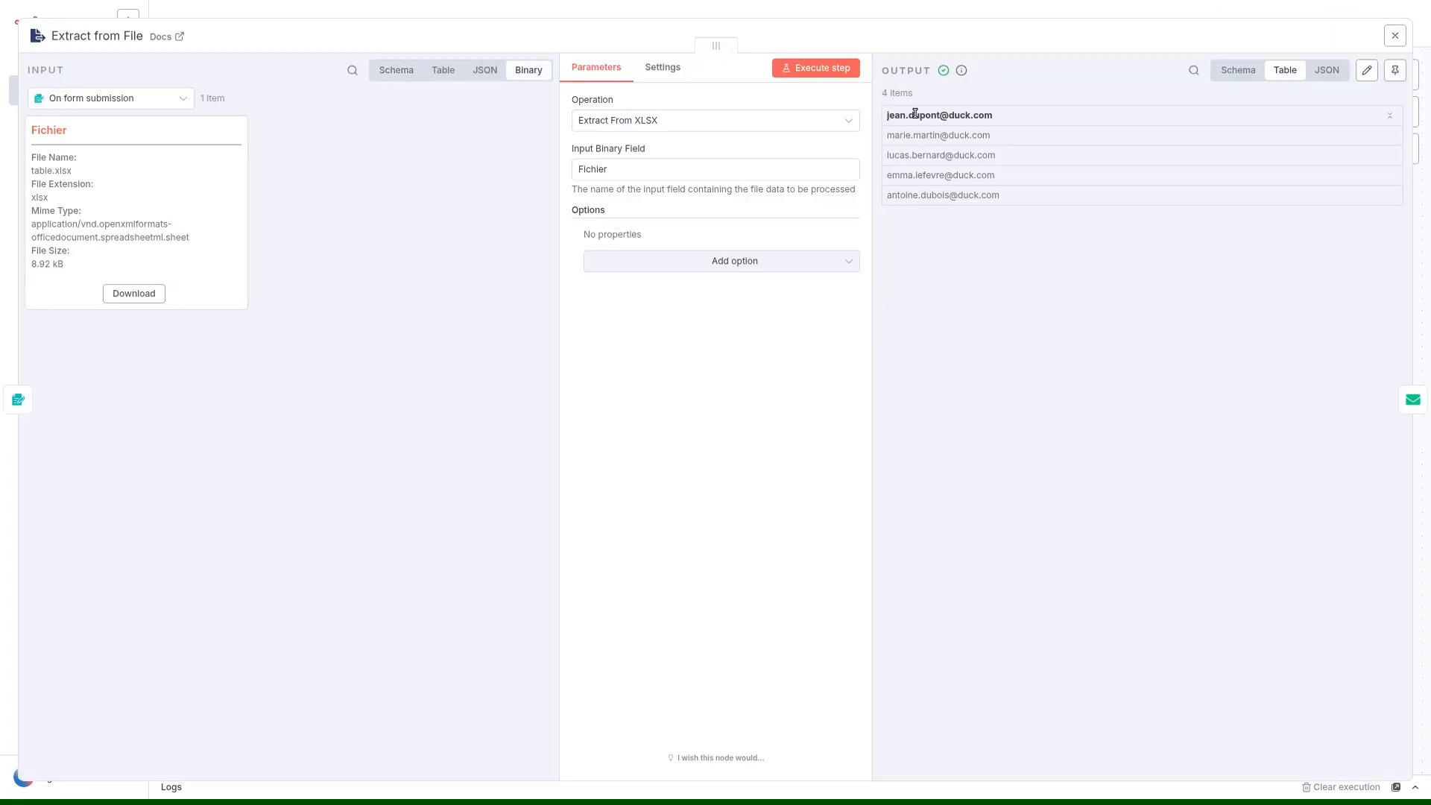
{"action": "left_click_drag", "start_coordinate": [890, 114], "coordinate": [1010, 123]}
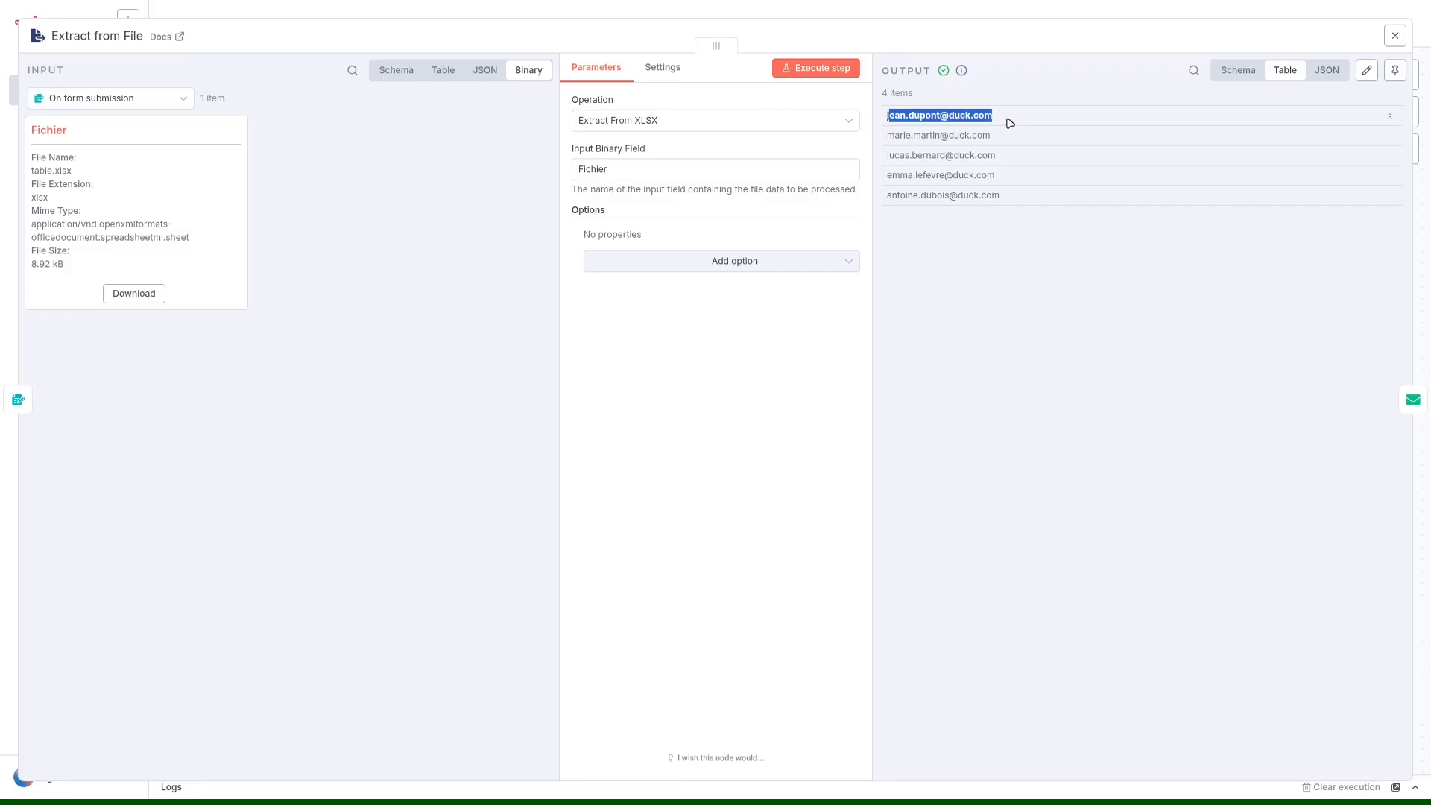
{"action": "left_click", "coordinate": [1009, 123]}
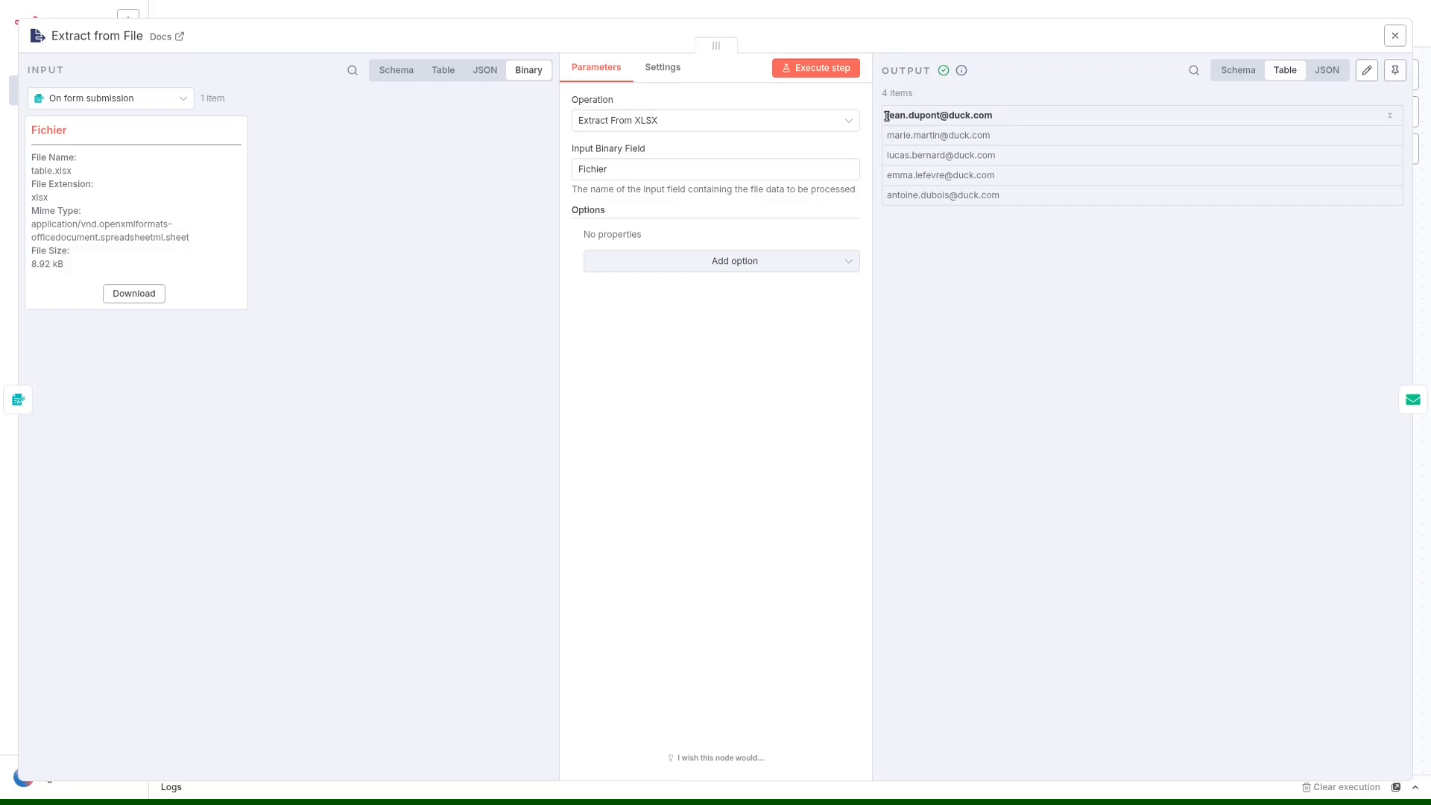
{"action": "left_click_drag", "start_coordinate": [887, 115], "coordinate": [999, 122]}
{"action": "left_click", "coordinate": [1000, 124]}
Try the Header Row option on the Extract from File node, executing the step with the option added and after removing it.
{"action": "left_click", "coordinate": [768, 263]}
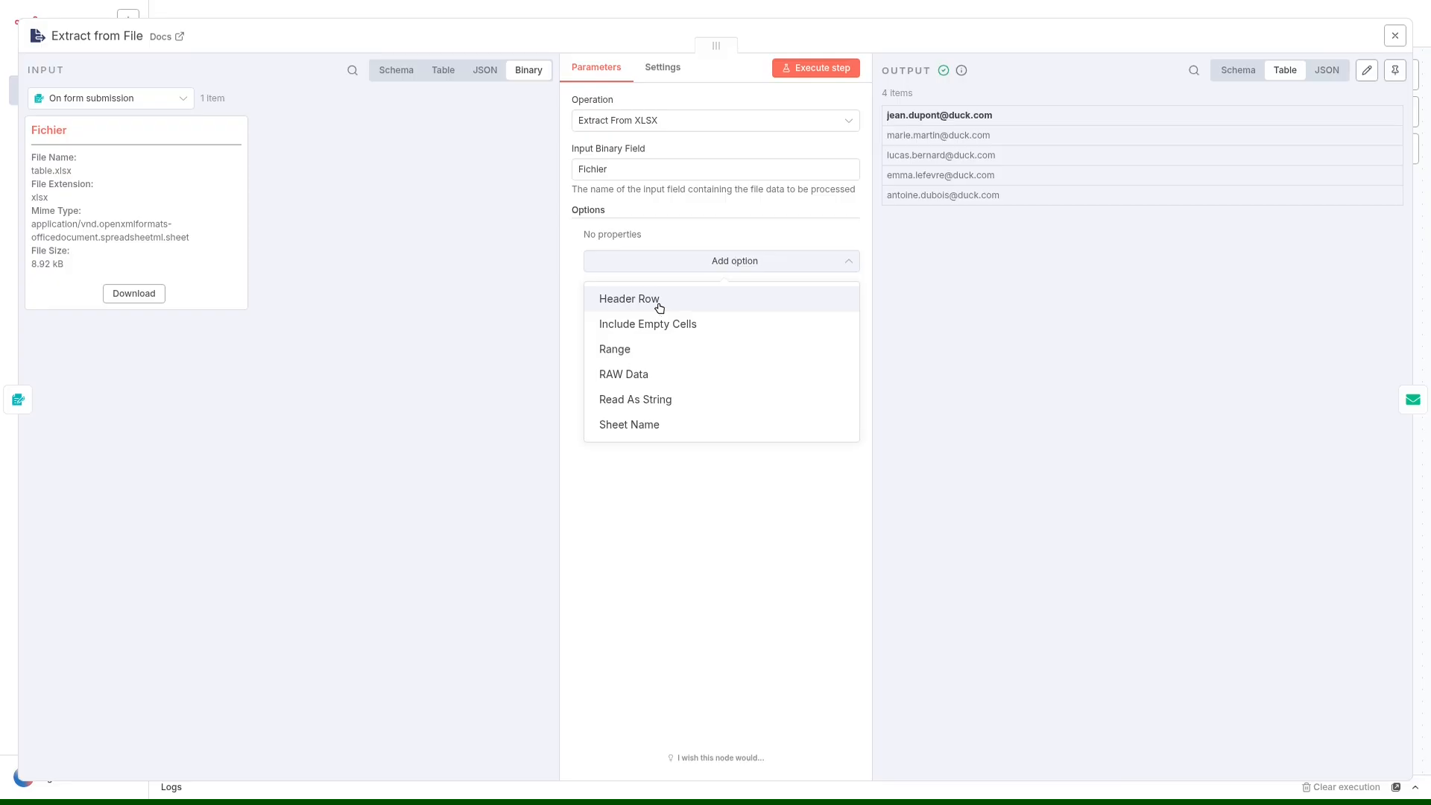
{"action": "left_click", "coordinate": [653, 301]}
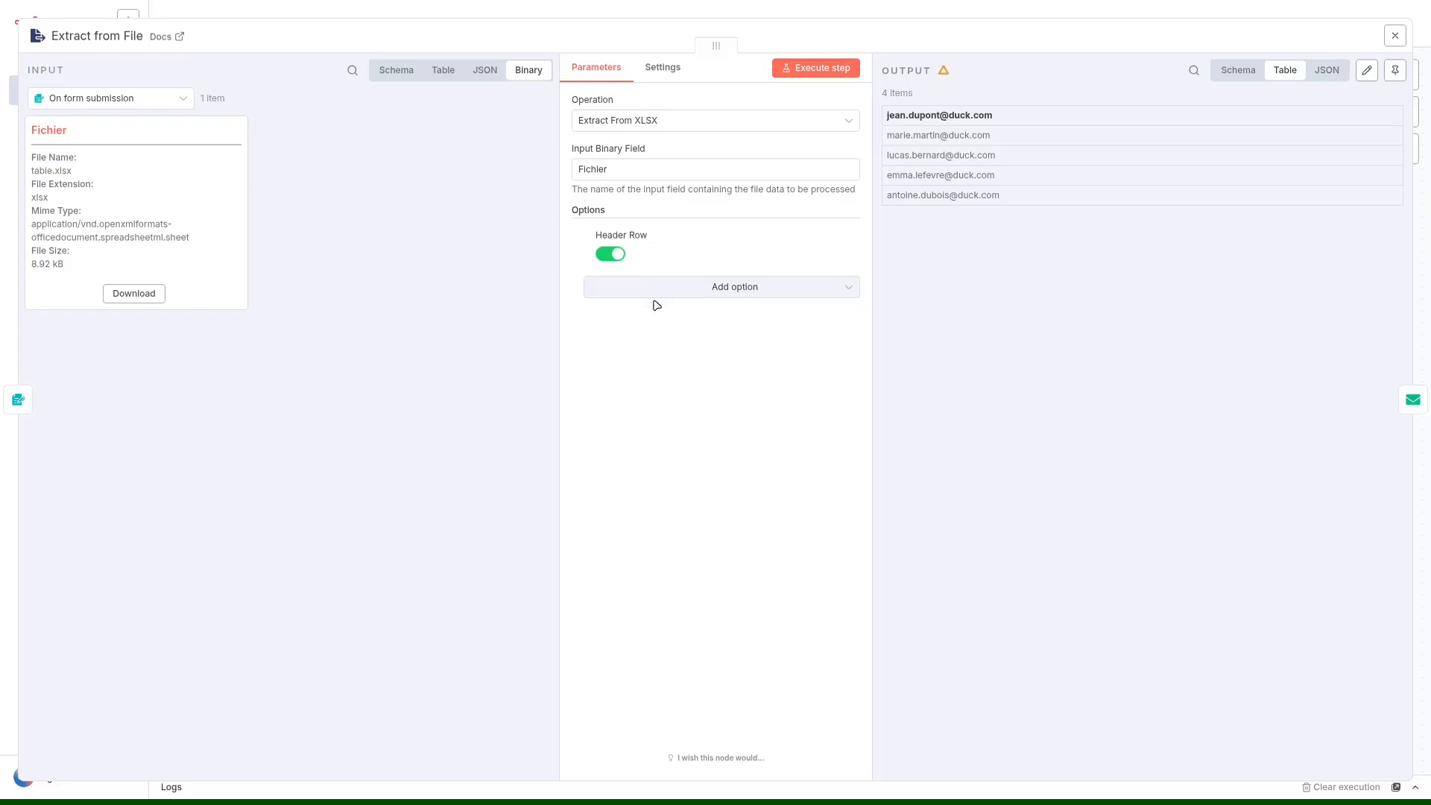
{"action": "left_click", "coordinate": [824, 68]}
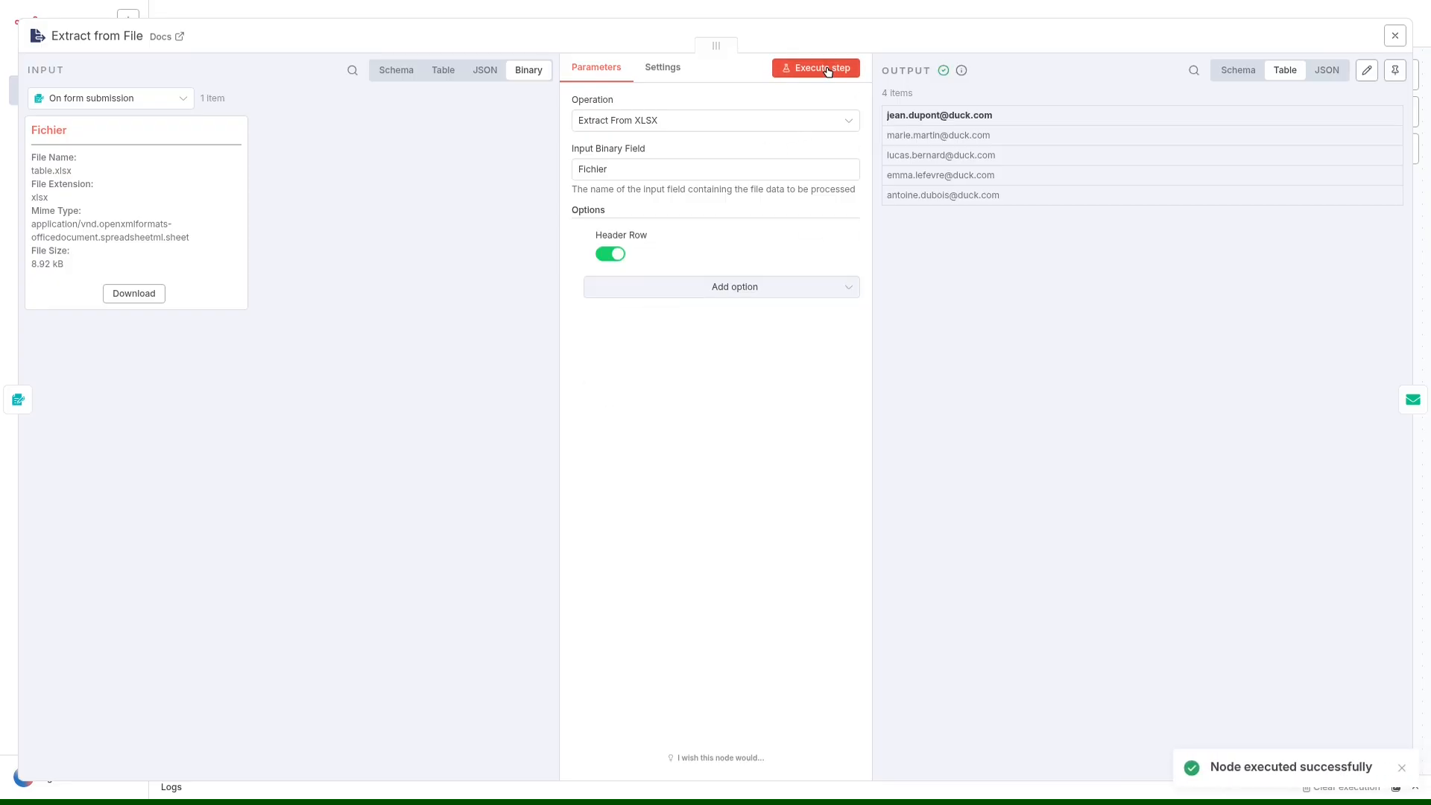
{"action": "left_click", "coordinate": [614, 255]}
{"action": "left_click", "coordinate": [588, 235]}
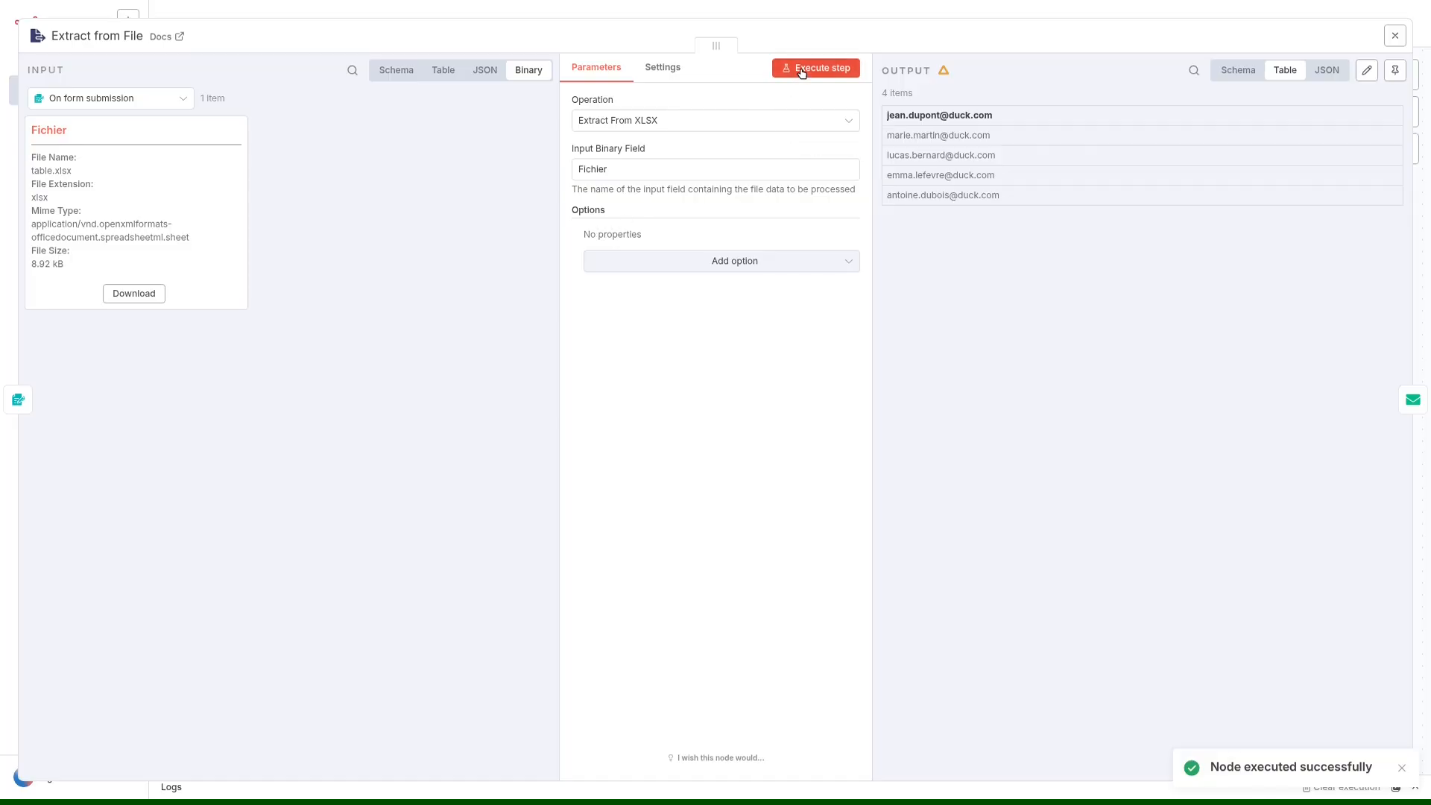
{"action": "left_click", "coordinate": [801, 68]}
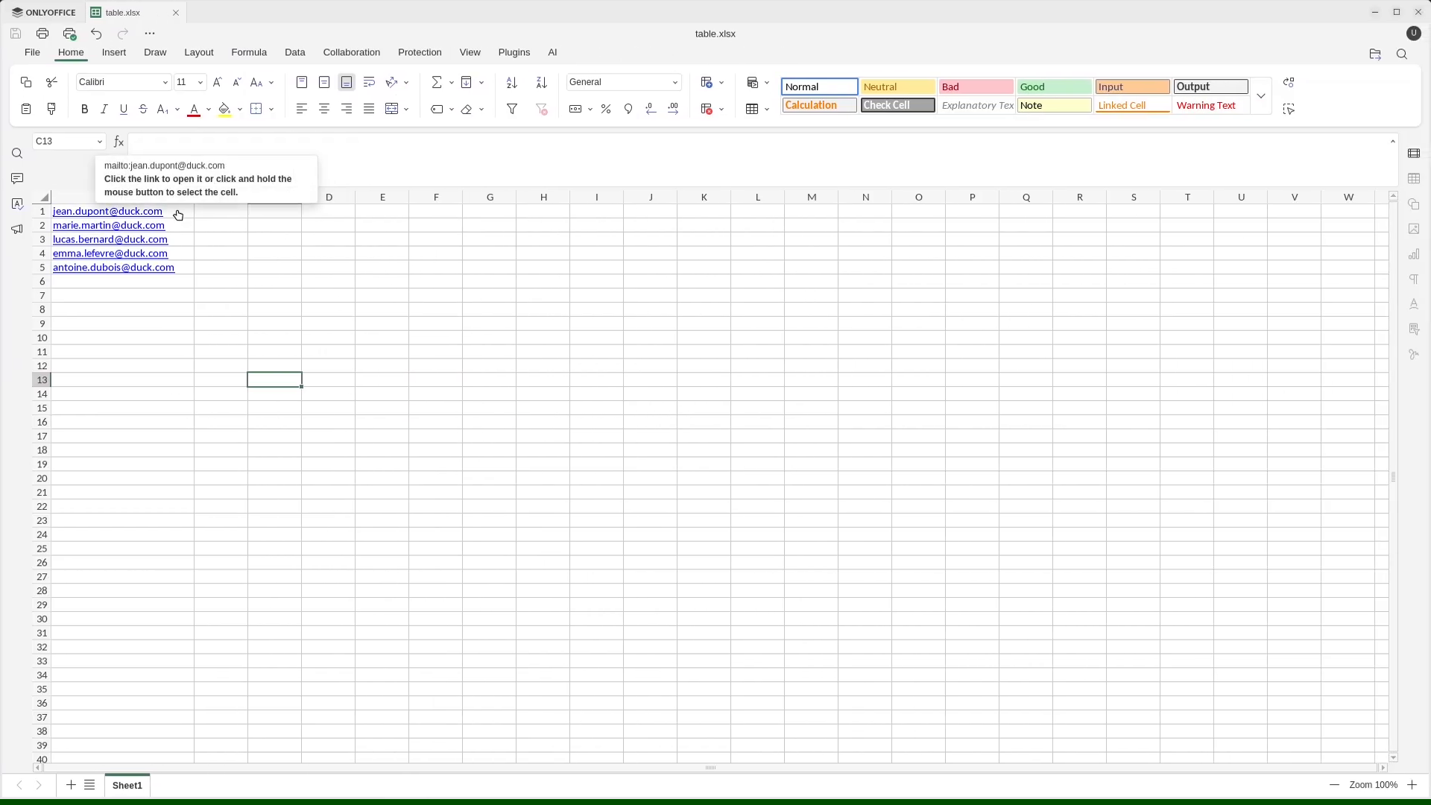
Switch to table.xlsx in ONLYOFFICE, move the five addresses down one row and enter the header "Adresse mail" in cell A1.
{"action": "left_click_drag", "start_coordinate": [178, 212], "coordinate": [181, 289]}
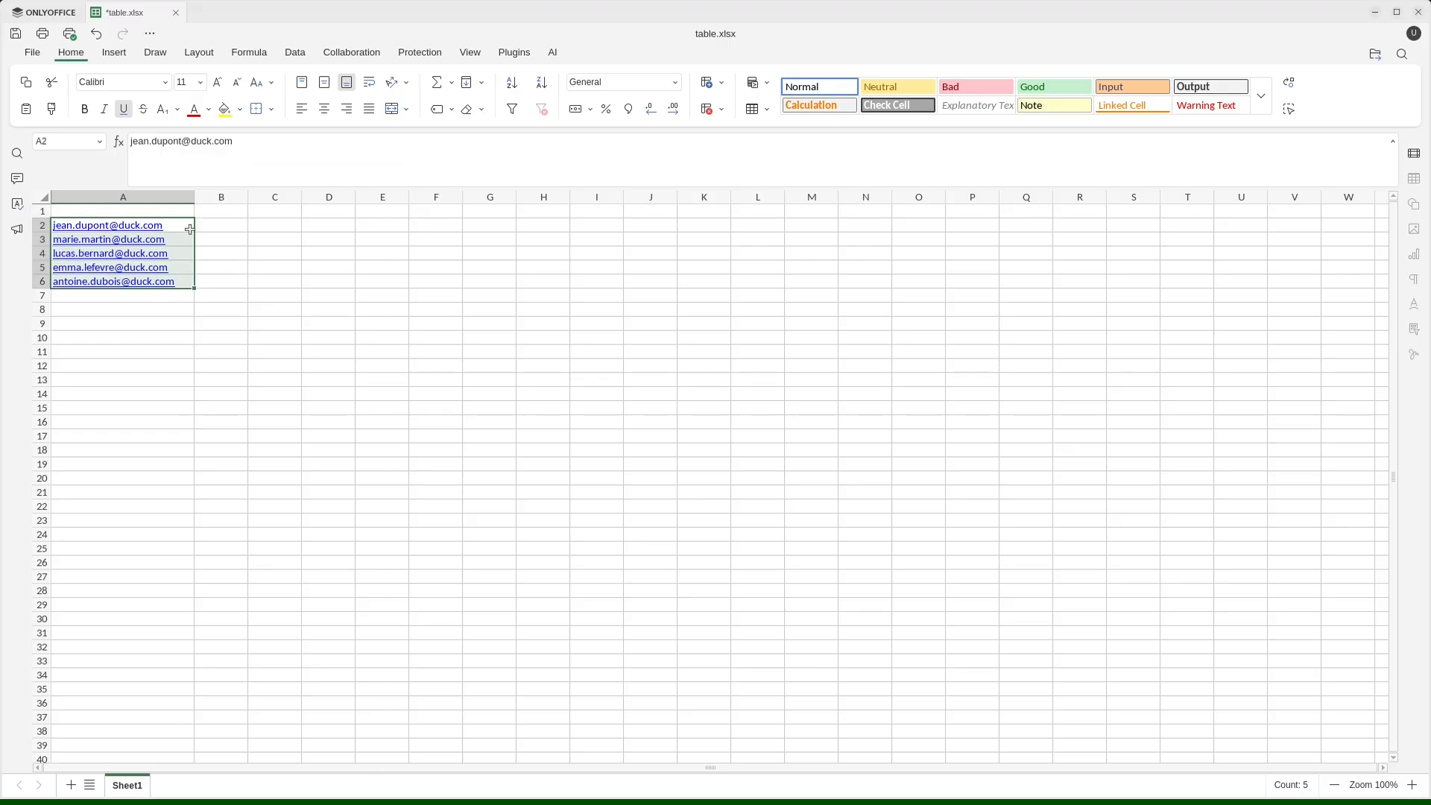
{"action": "left_click", "coordinate": [160, 211]}
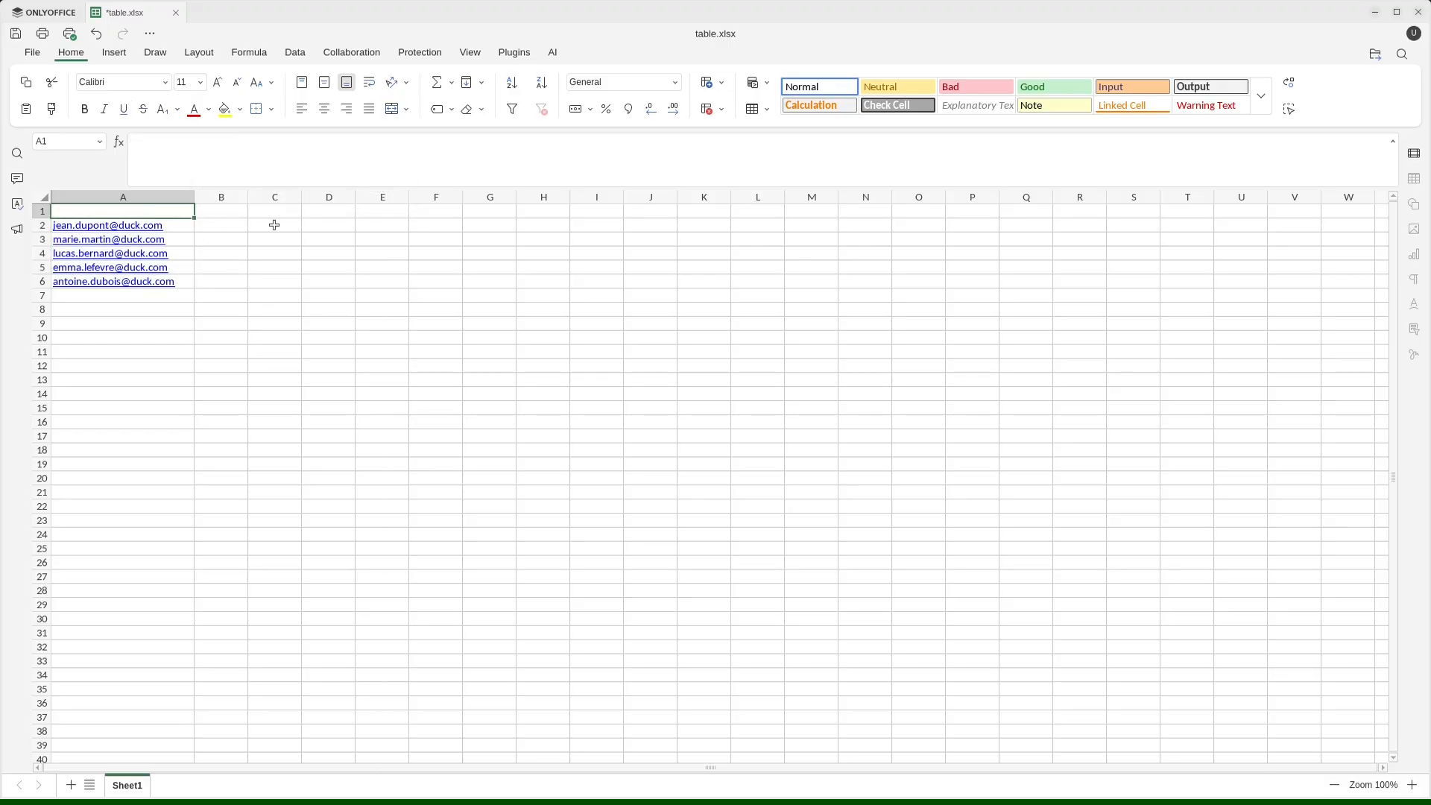
{"action": "type", "text": "Adresse mail"}
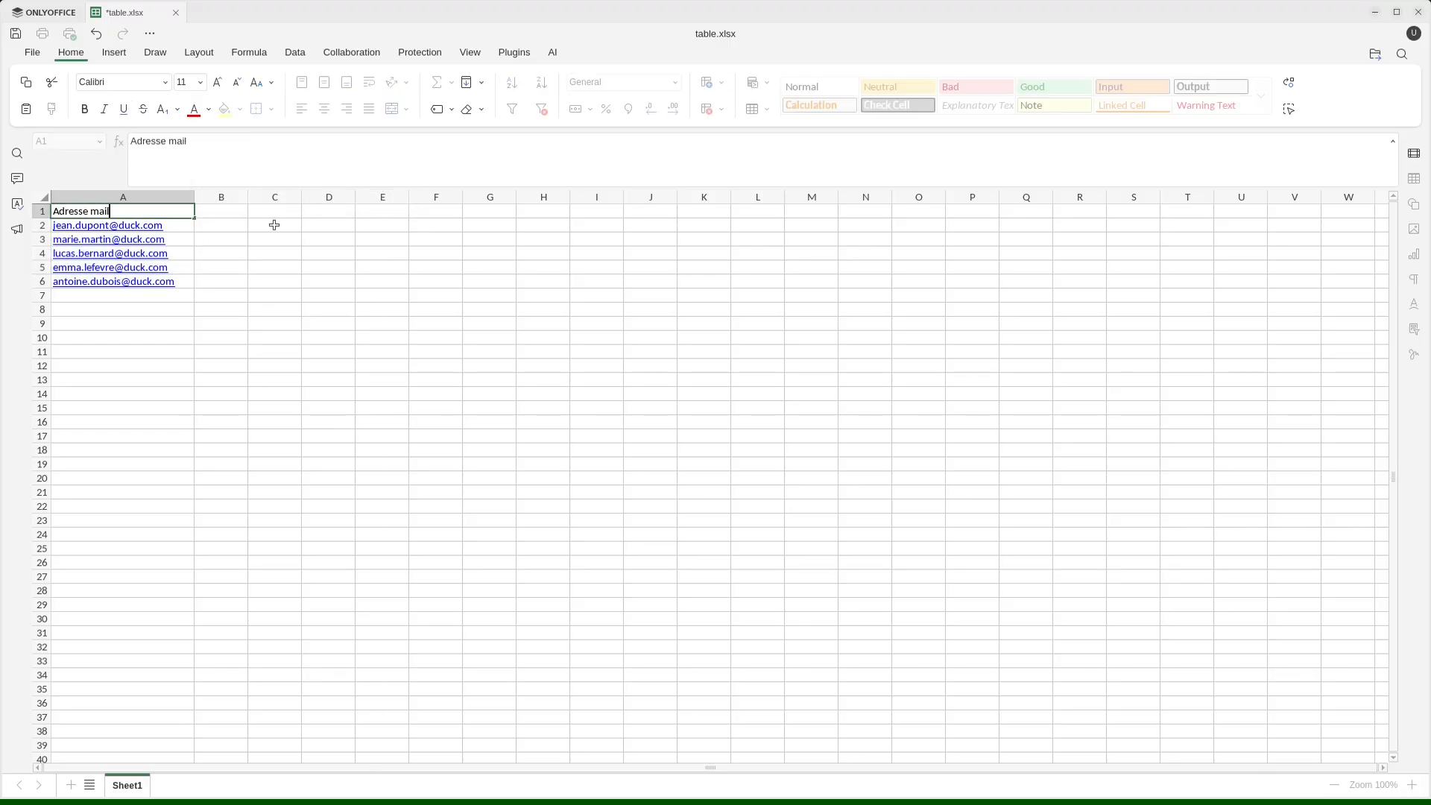
Confirm the cell A1 header, save table.xlsx, switch back to n8n and close the Extract from File node.
{"action": "left_click", "coordinate": [275, 254]}
{"action": "key", "text": "ctrl+s"}
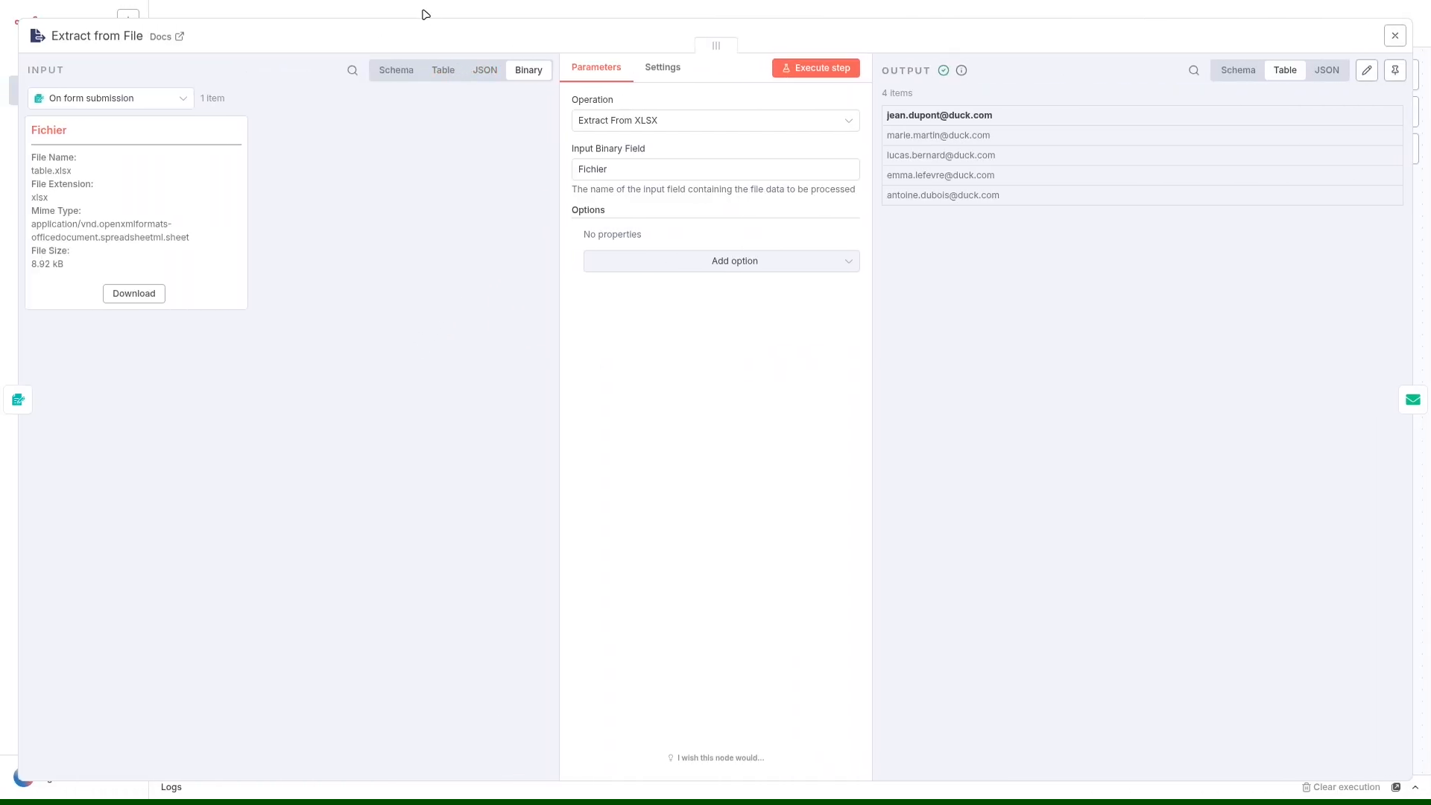
{"action": "left_click", "coordinate": [425, 15]}
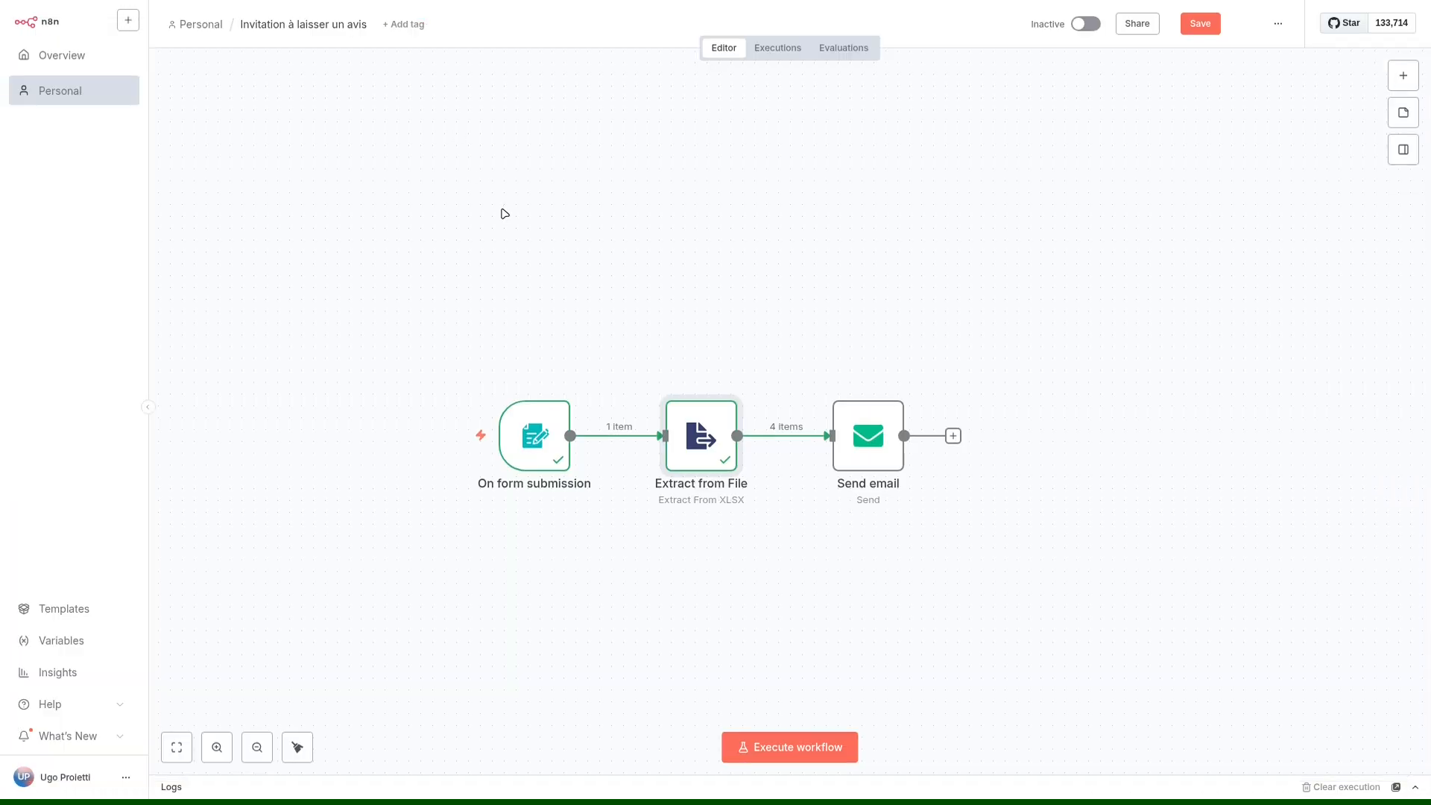
Execute the workflow with table.xlsx submitted through the test form, and check the Extract from File output table.
{"action": "left_click", "coordinate": [813, 746]}
{"action": "left_click", "coordinate": [608, 197]}
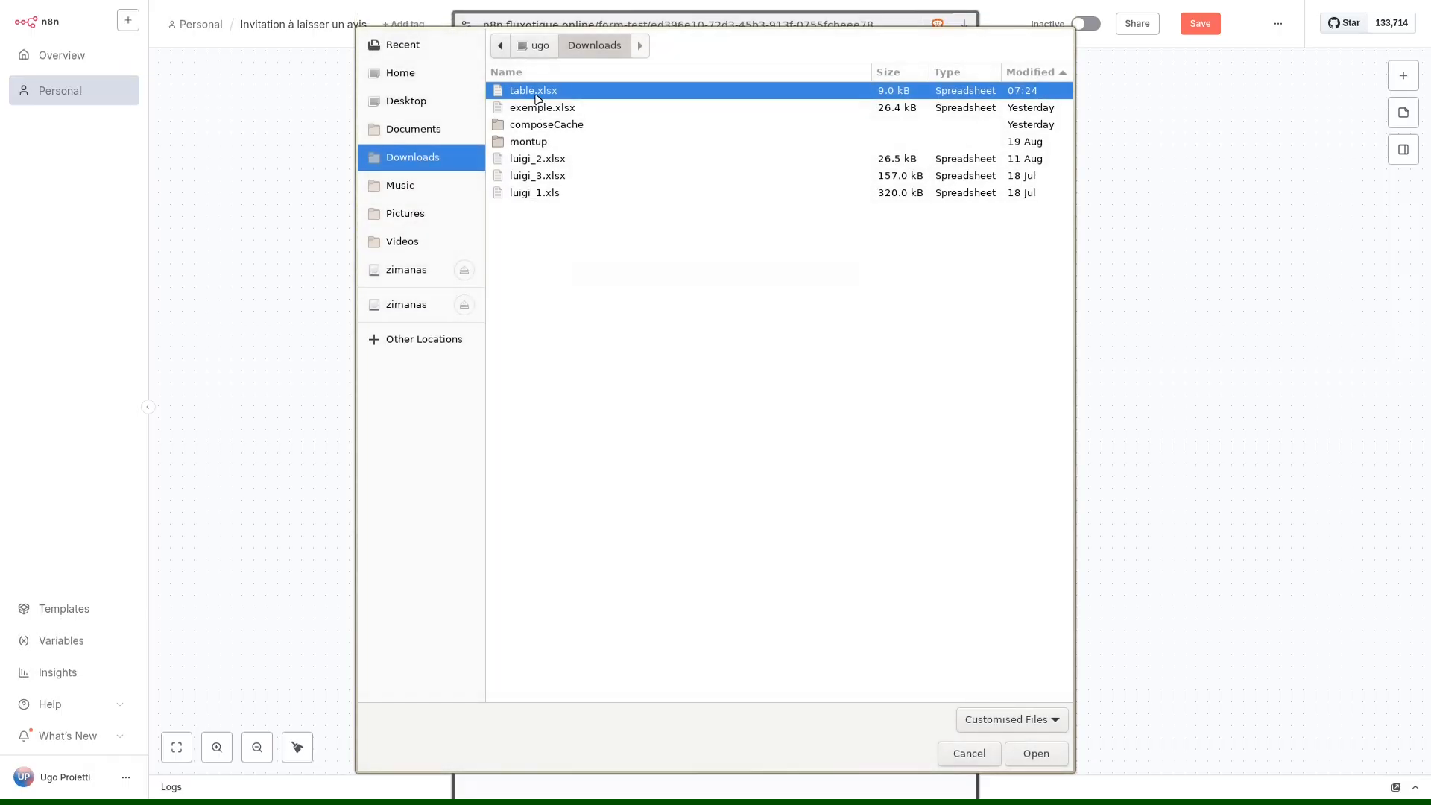
{"action": "double_click", "coordinate": [535, 92]}
{"action": "left_click", "coordinate": [717, 271]}
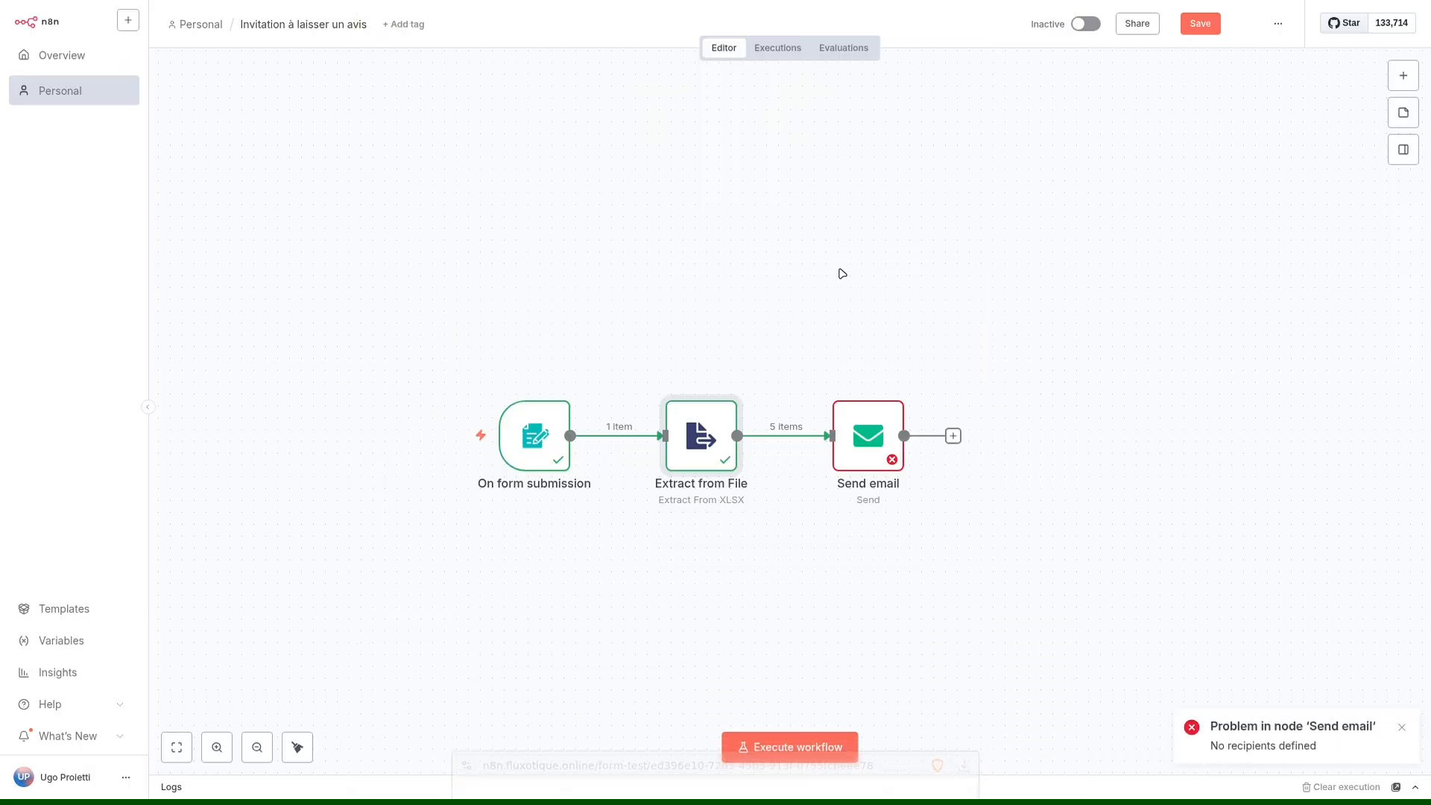
{"action": "double_click", "coordinate": [717, 433]}
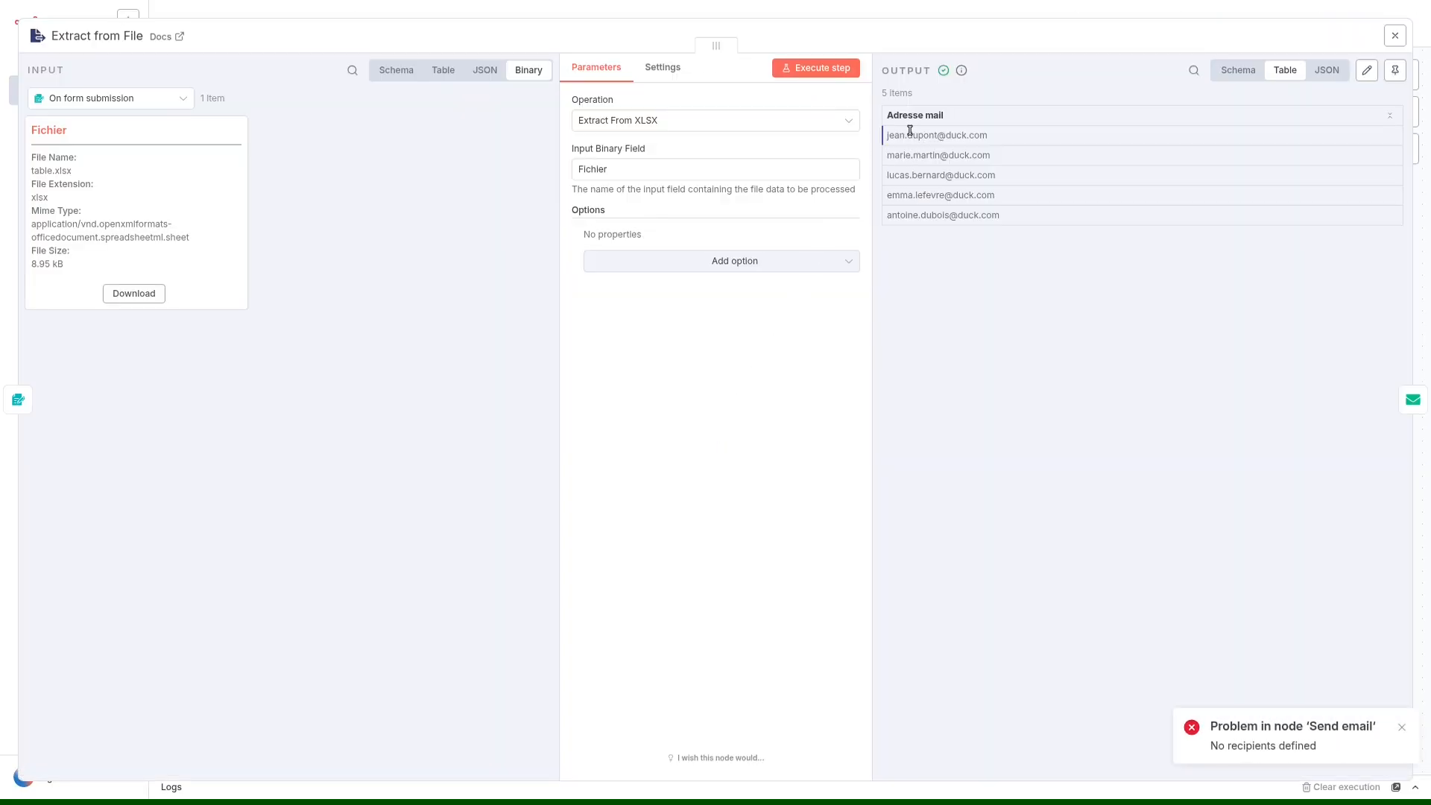
{"action": "left_click", "coordinate": [715, 11]}
Replace Send email's To Email expression with the Adresse mail field from Extract from File and execute the step.
{"action": "double_click", "coordinate": [864, 435]}
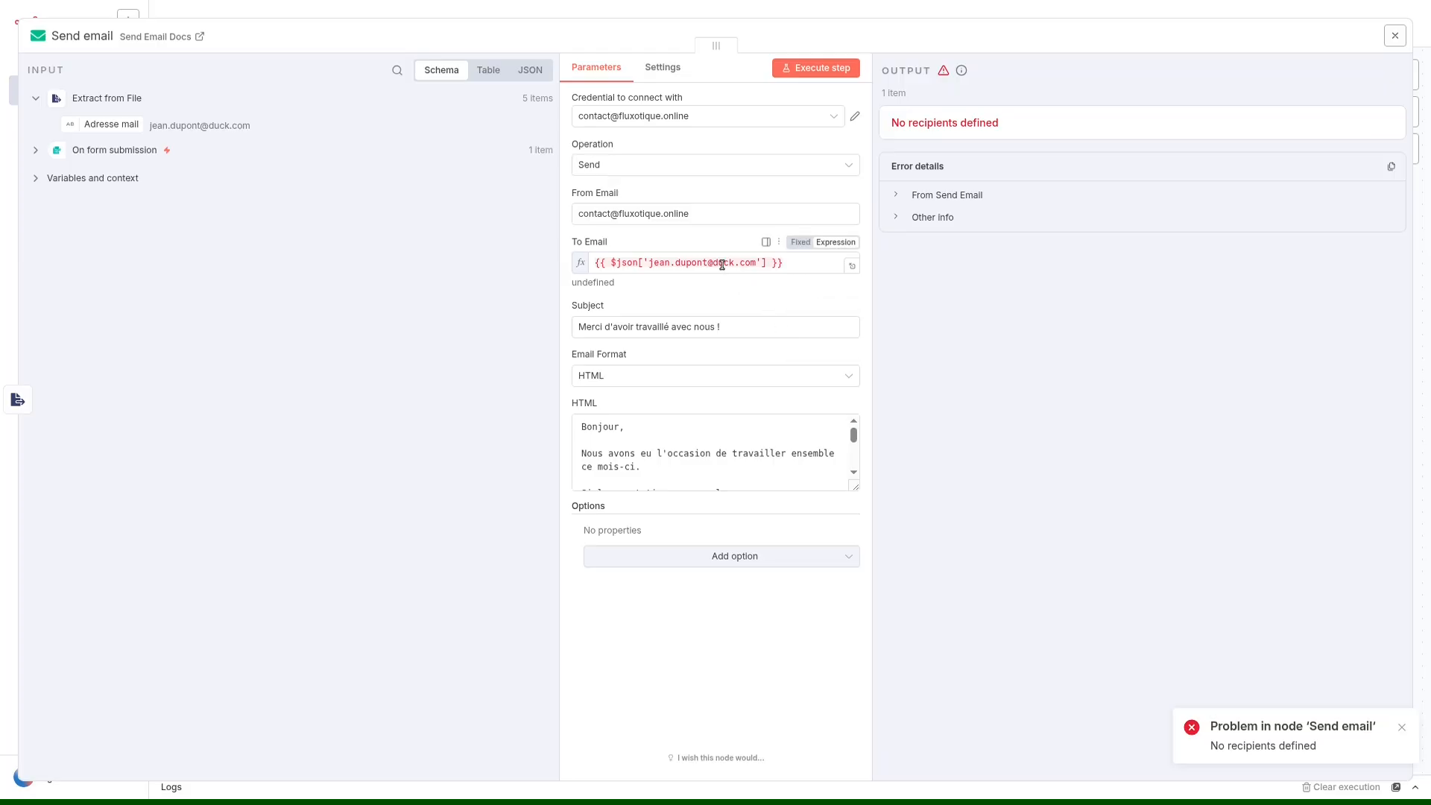
{"action": "left_click", "coordinate": [744, 263]}
{"action": "key", "text": "ctrl+a"}
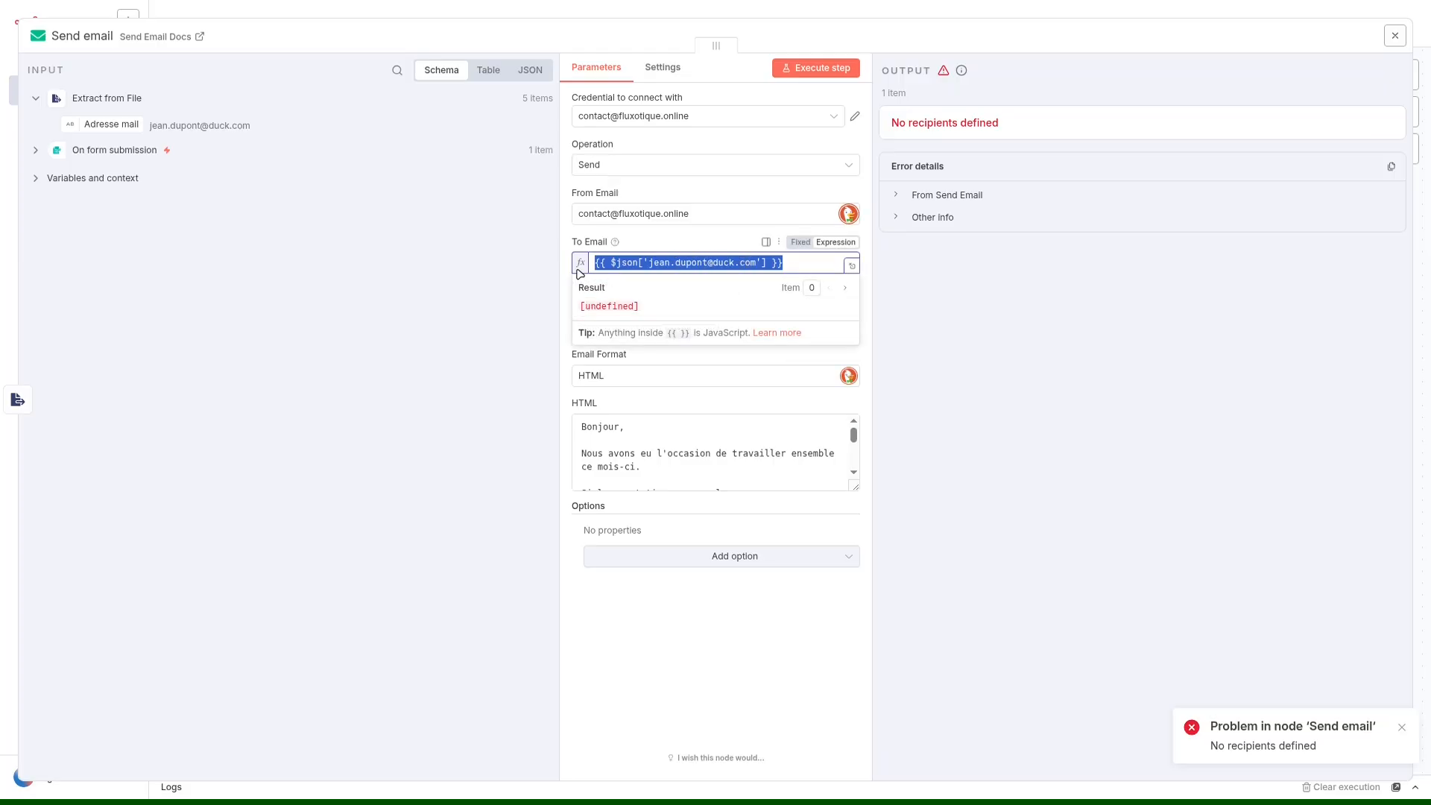
{"action": "key", "text": "BackSpace"}
{"action": "left_click_drag", "start_coordinate": [110, 127], "coordinate": [627, 269]}
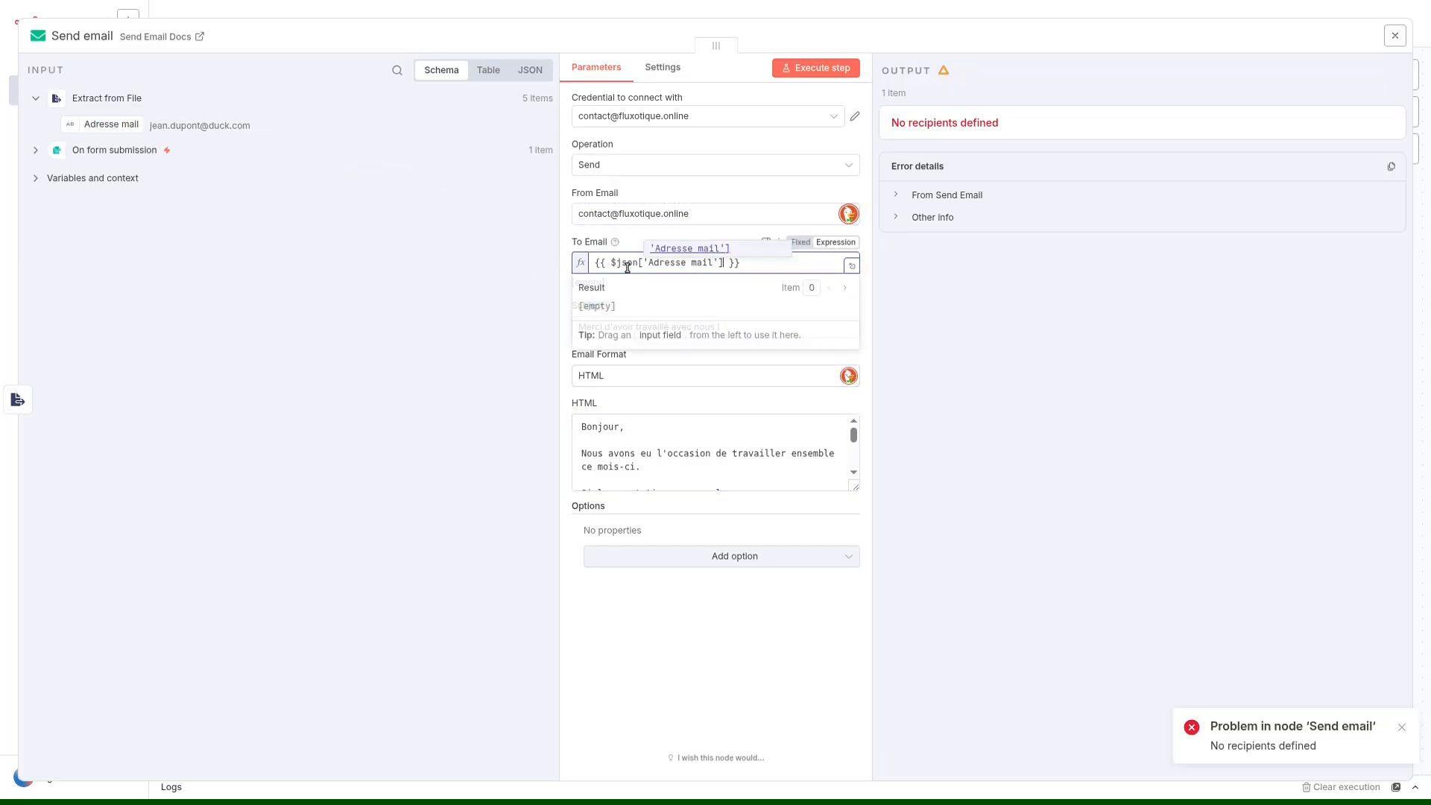
{"action": "left_click", "coordinate": [820, 68]}
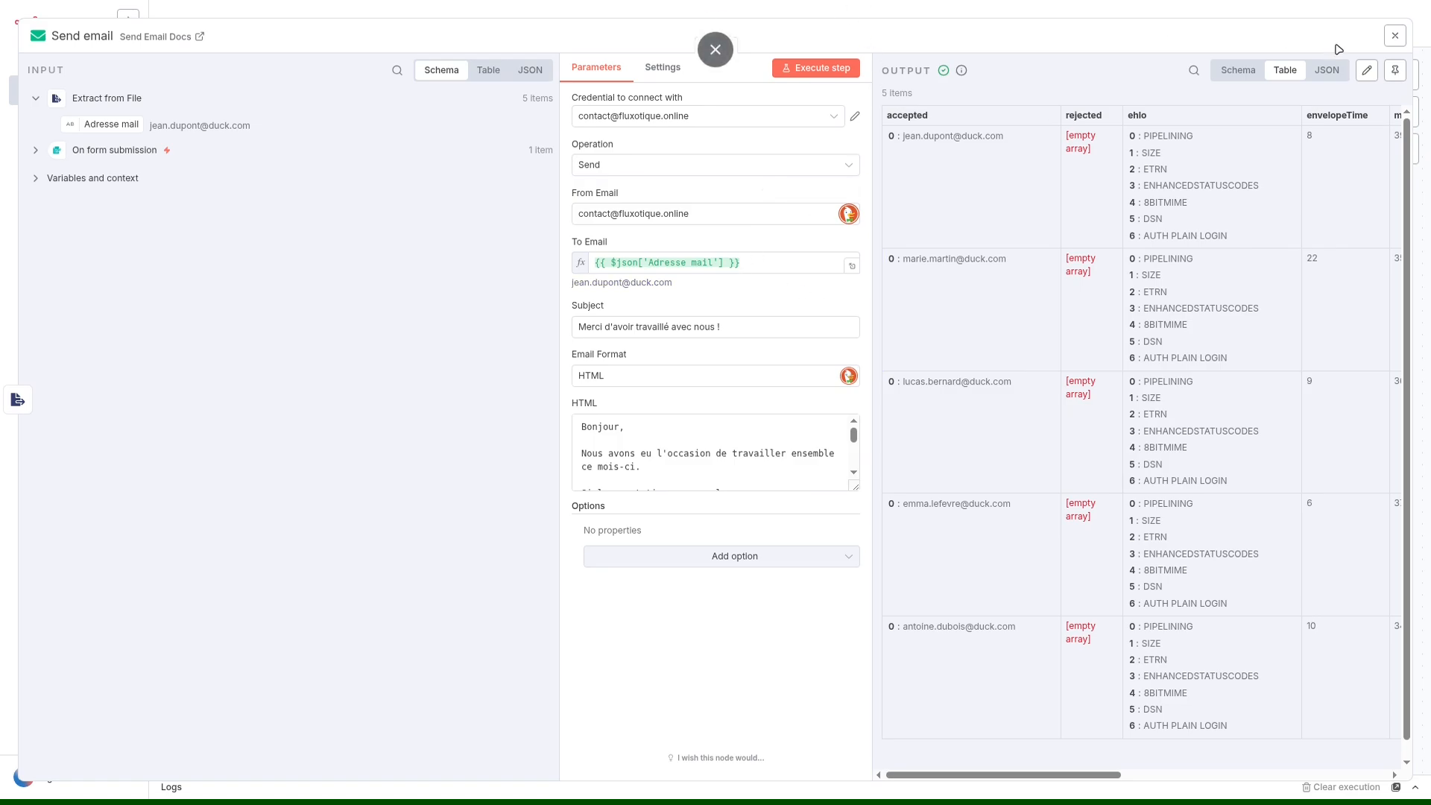
{"action": "left_click", "coordinate": [1392, 37]}
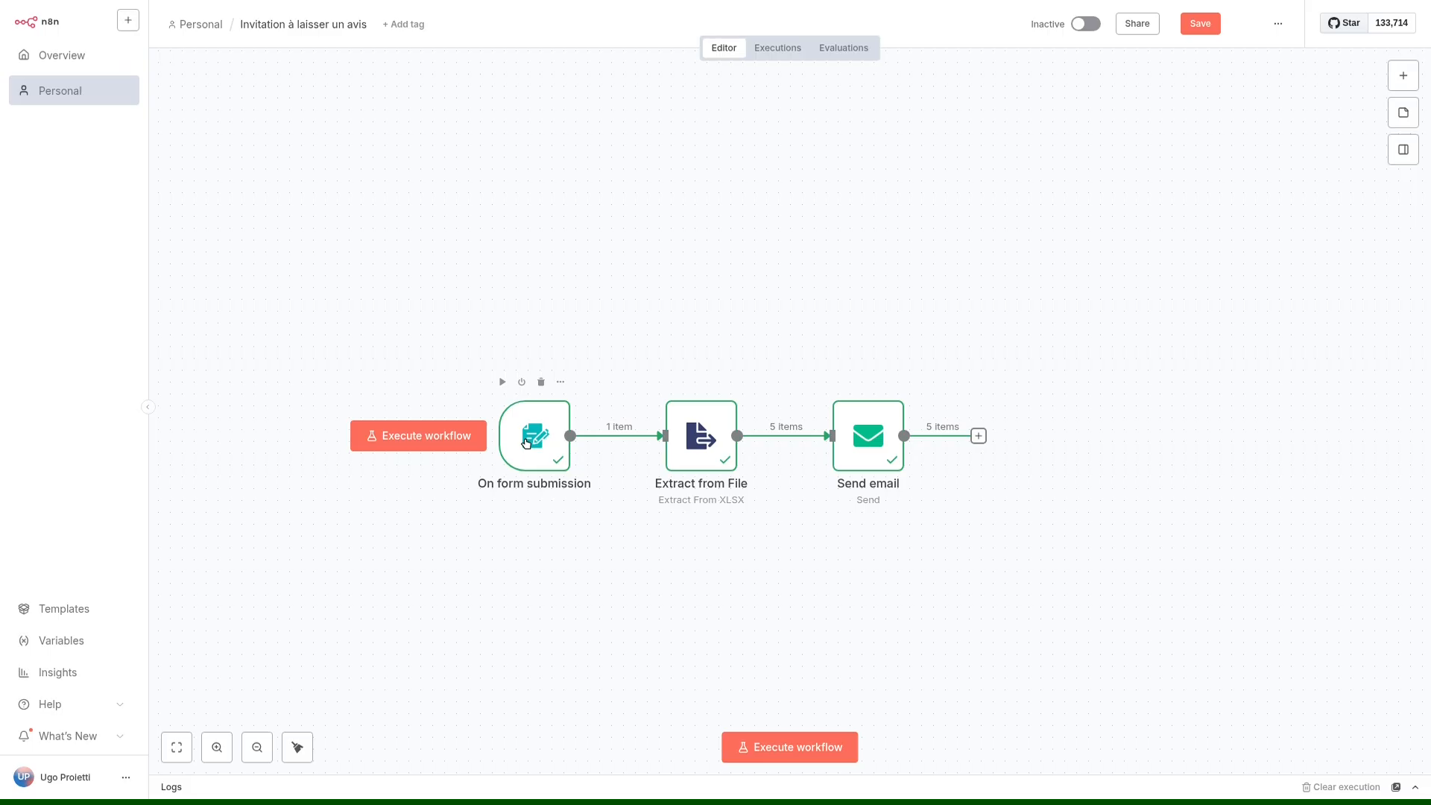
Compare the header and addresses in table.xlsx in ONLYOFFICE with the accepted recipients in n8n's Send email output.
{"action": "key", "text": "ctrl+alt+Right"}
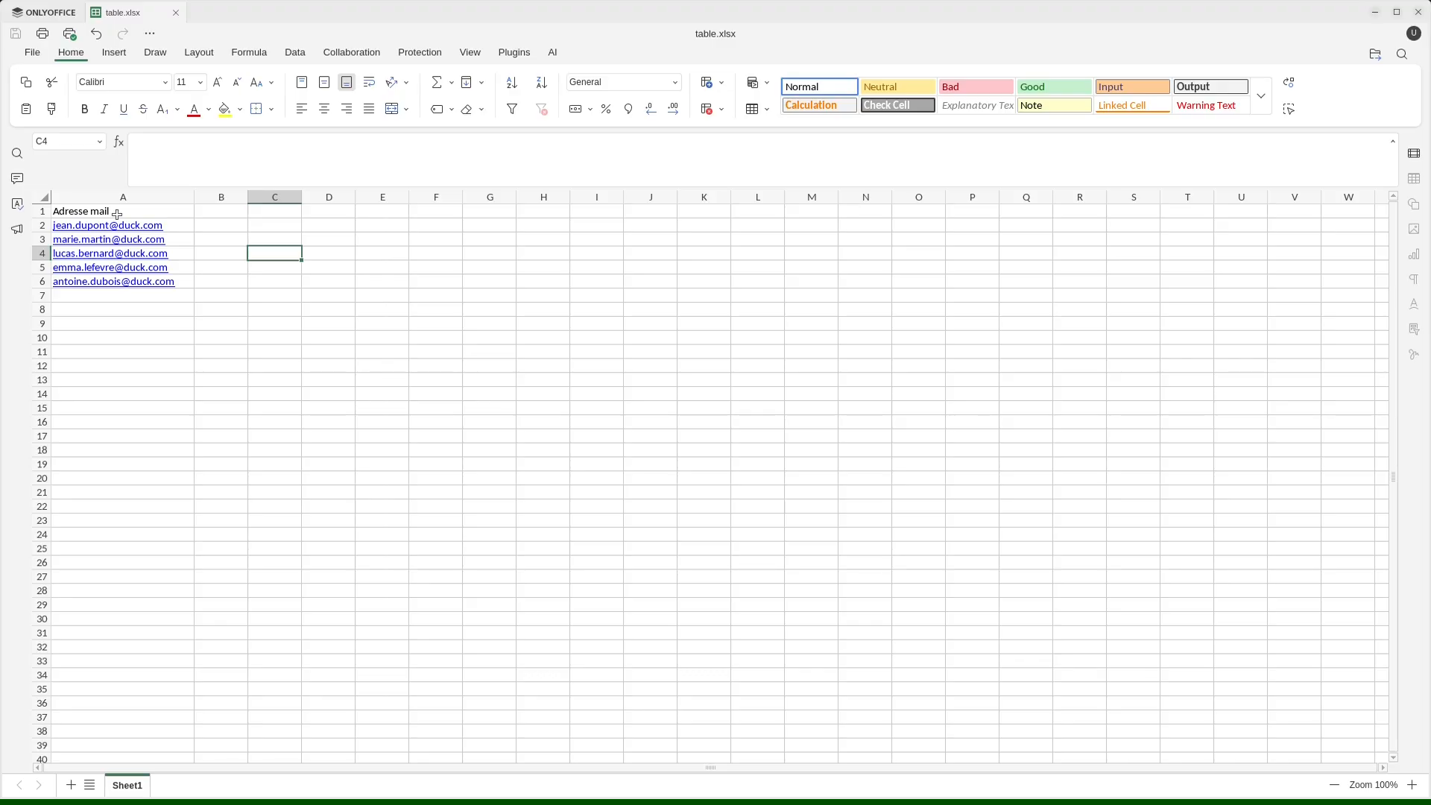
{"action": "left_click", "coordinate": [117, 213]}
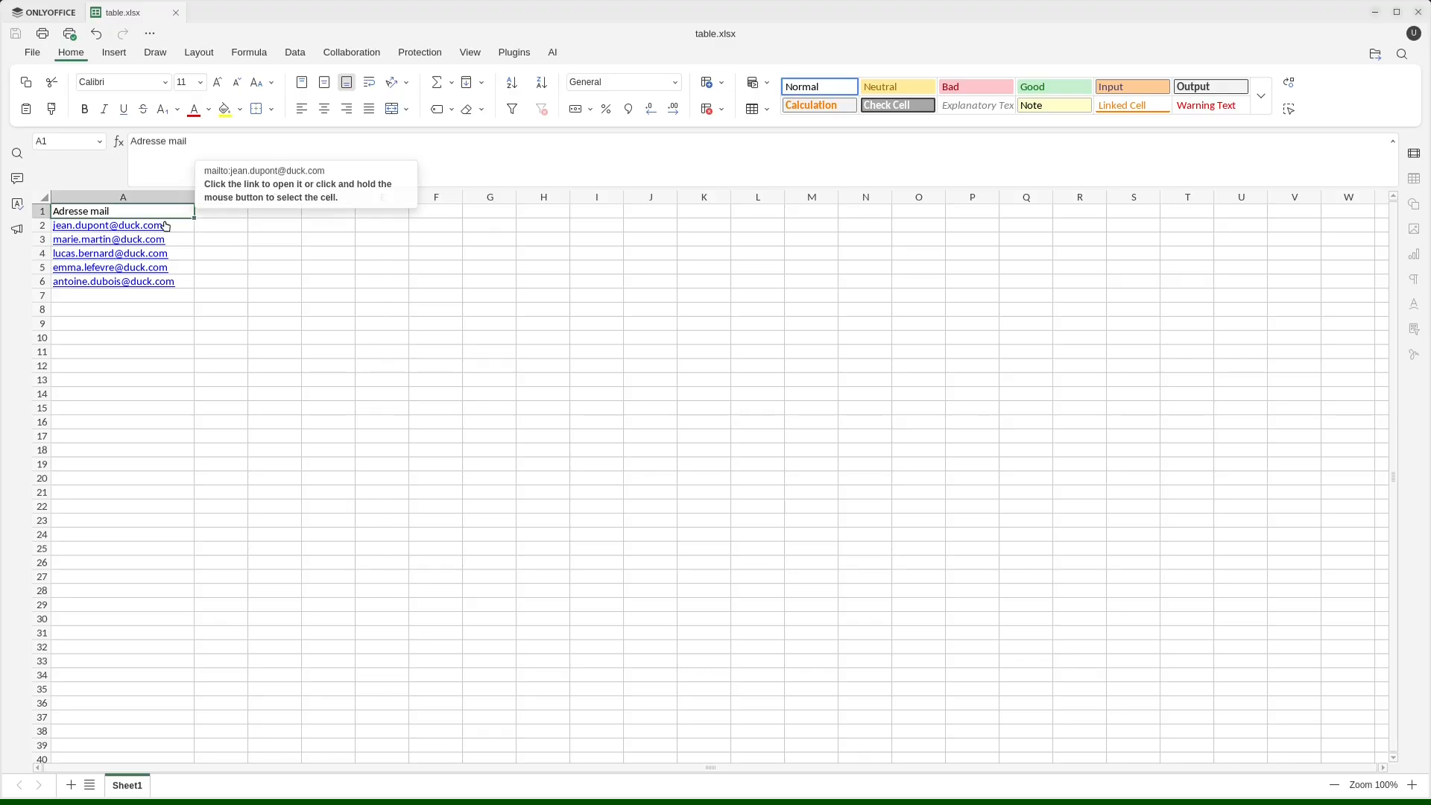
{"action": "left_click", "coordinate": [200, 230]}
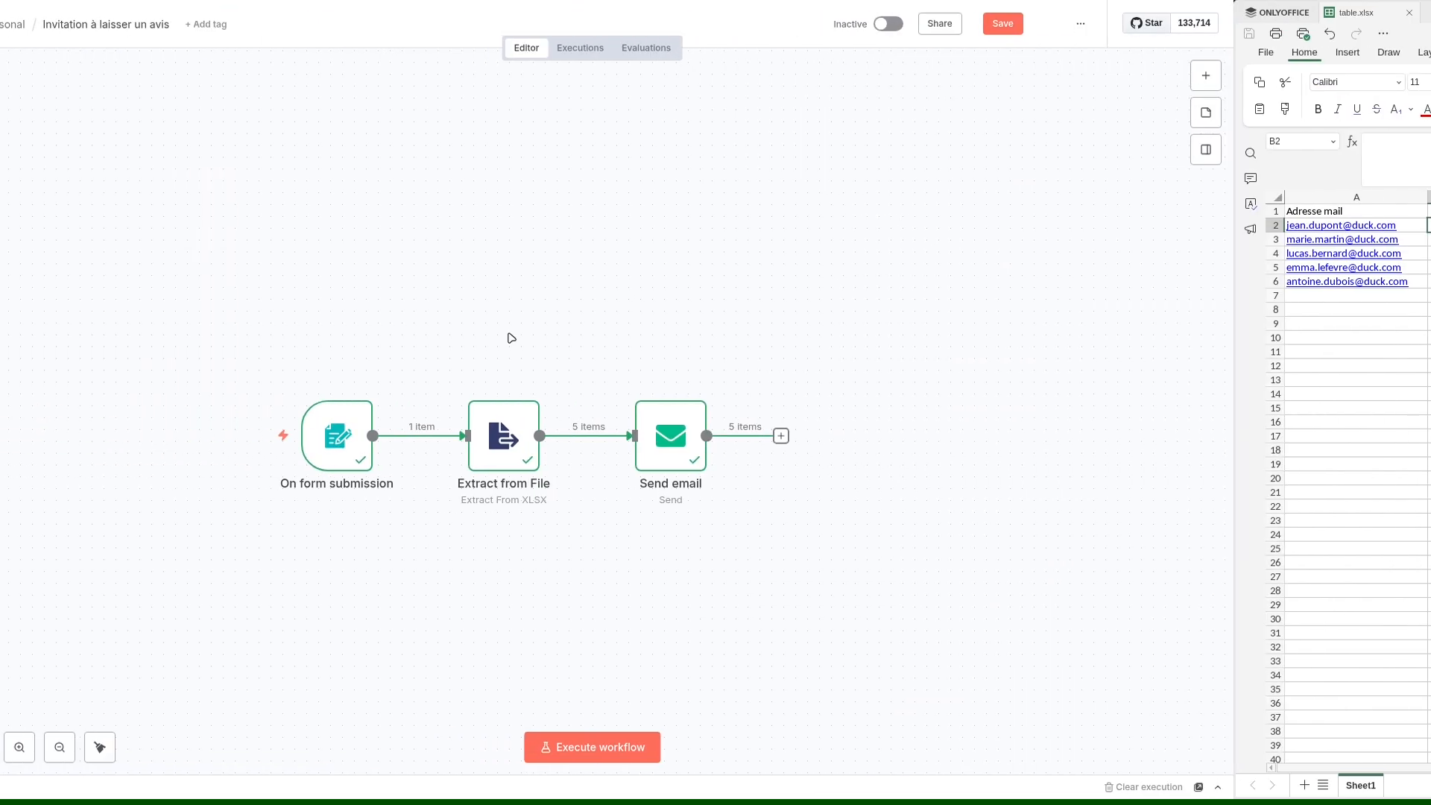
{"action": "double_click", "coordinate": [866, 431]}
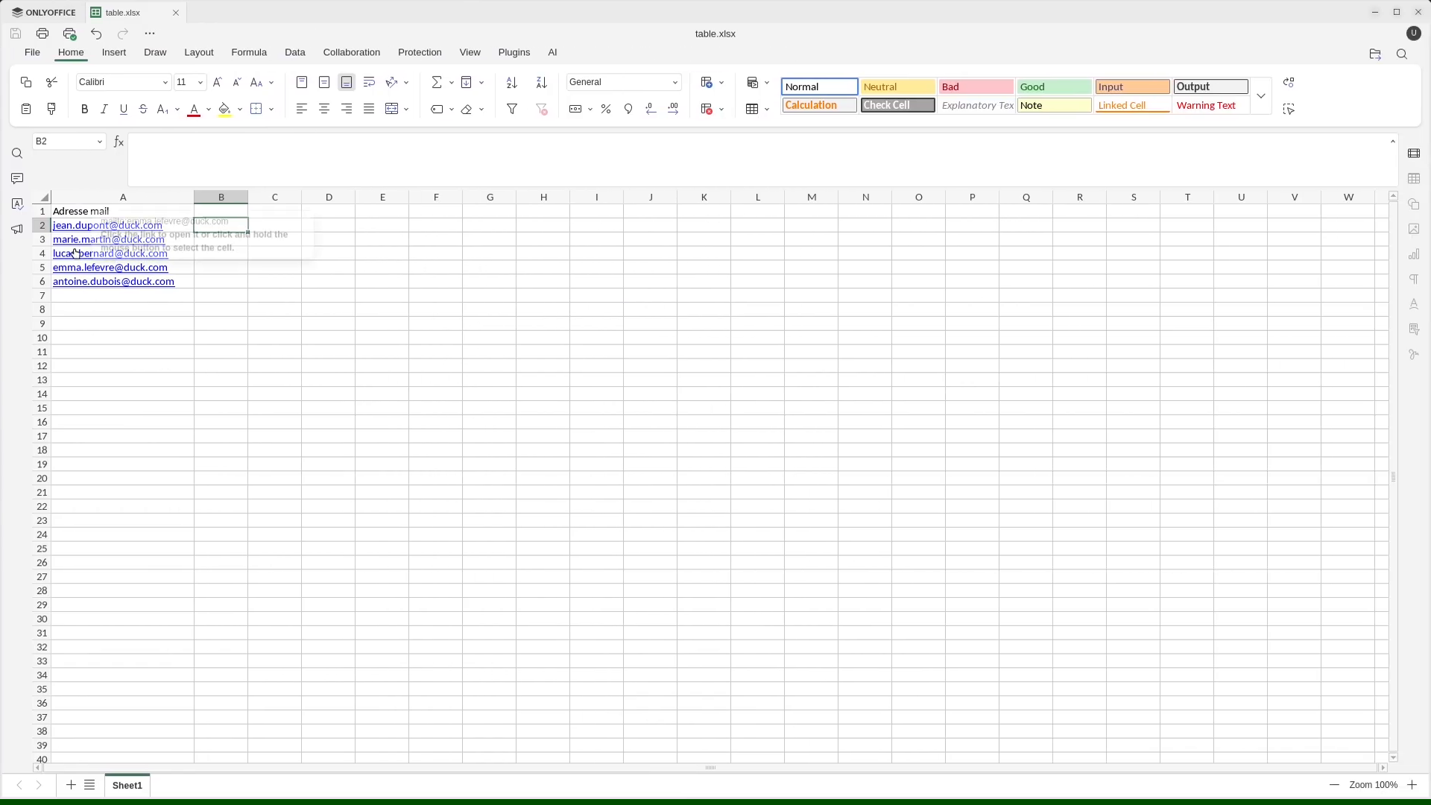
{"action": "scroll", "coordinate": [140, 494], "scroll_direction": "down", "scroll_amount": 11}
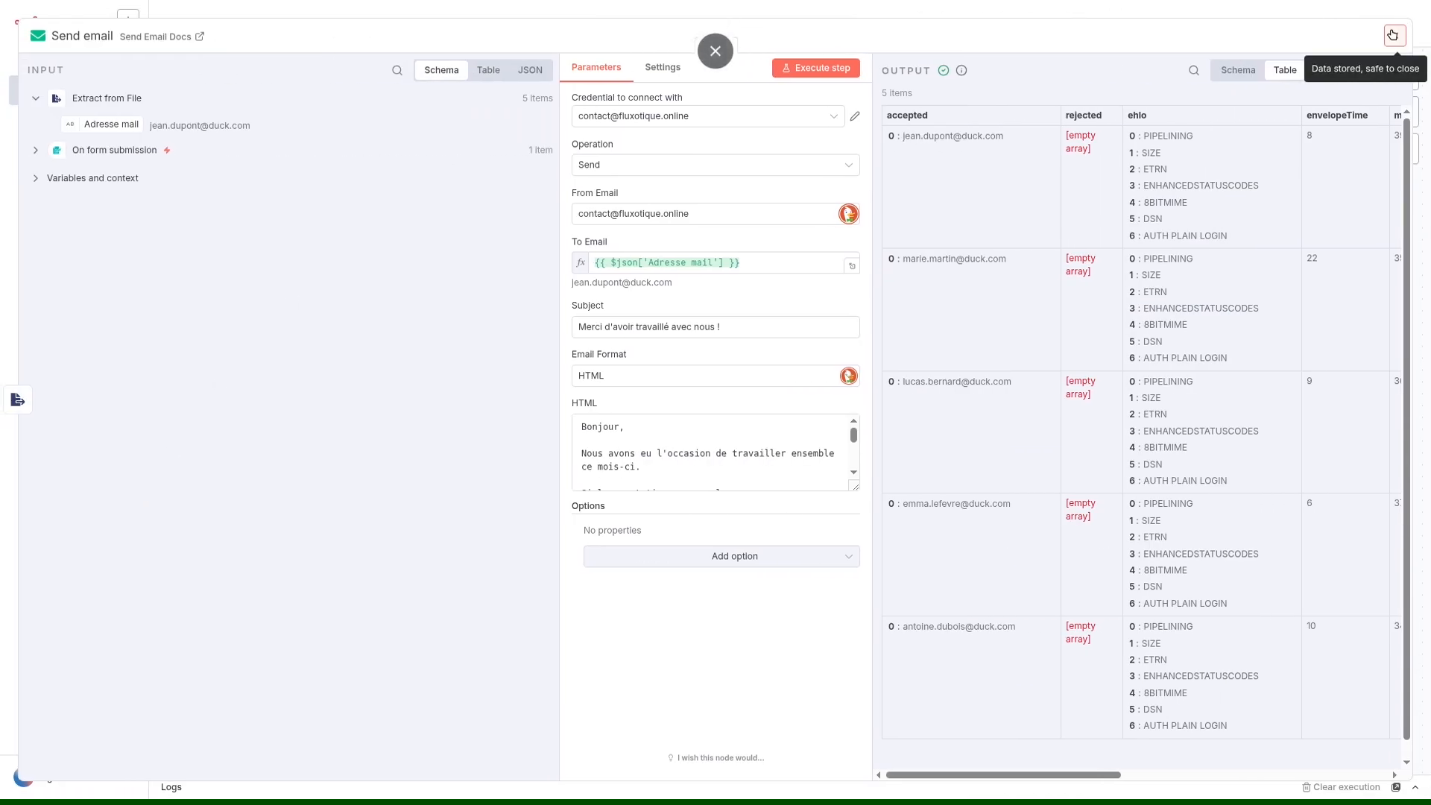
{"action": "left_click", "coordinate": [1394, 35]}
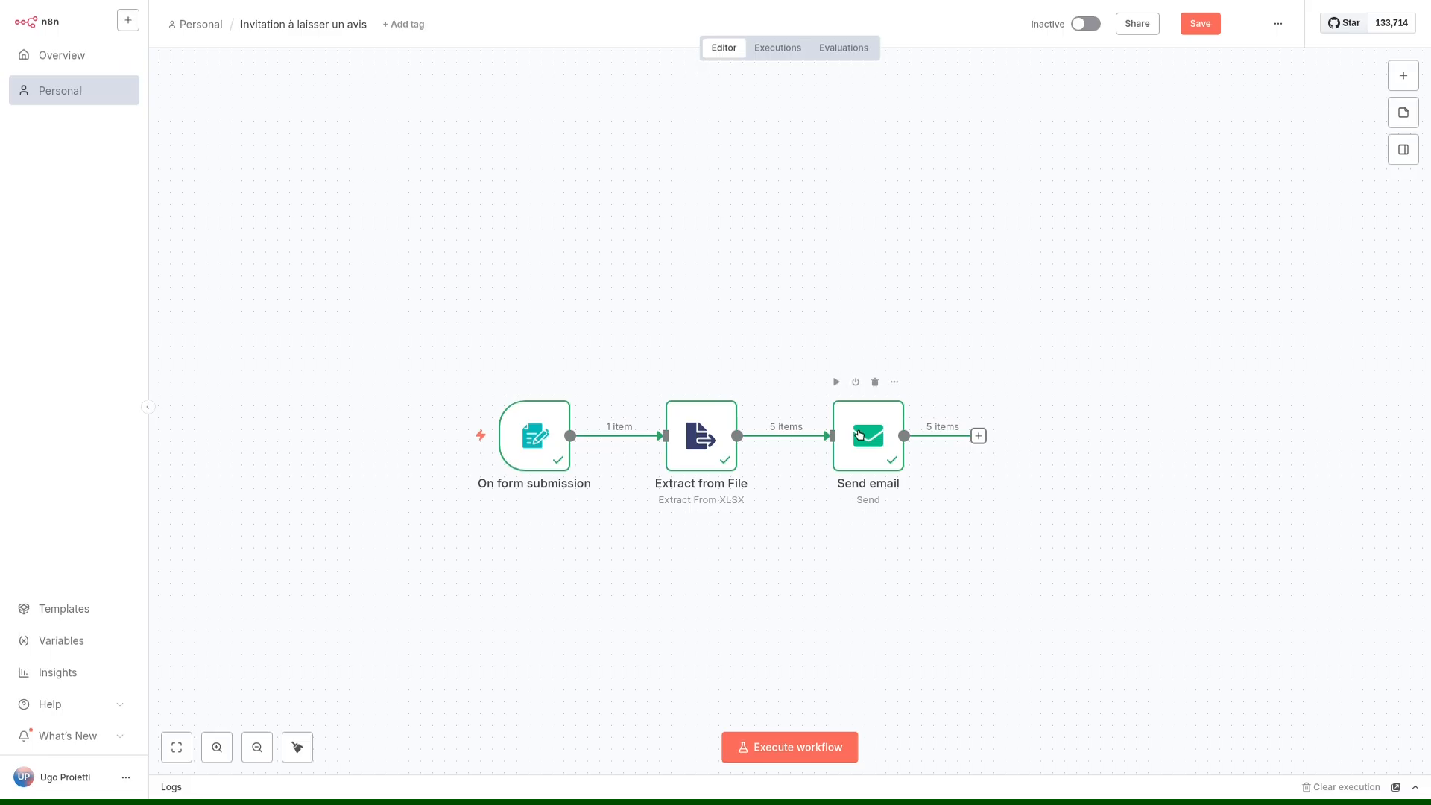
Move Send email away from Extract from File and insert a Wait node on the connection between them.
{"action": "left_click_drag", "start_coordinate": [857, 438], "coordinate": [952, 438]}
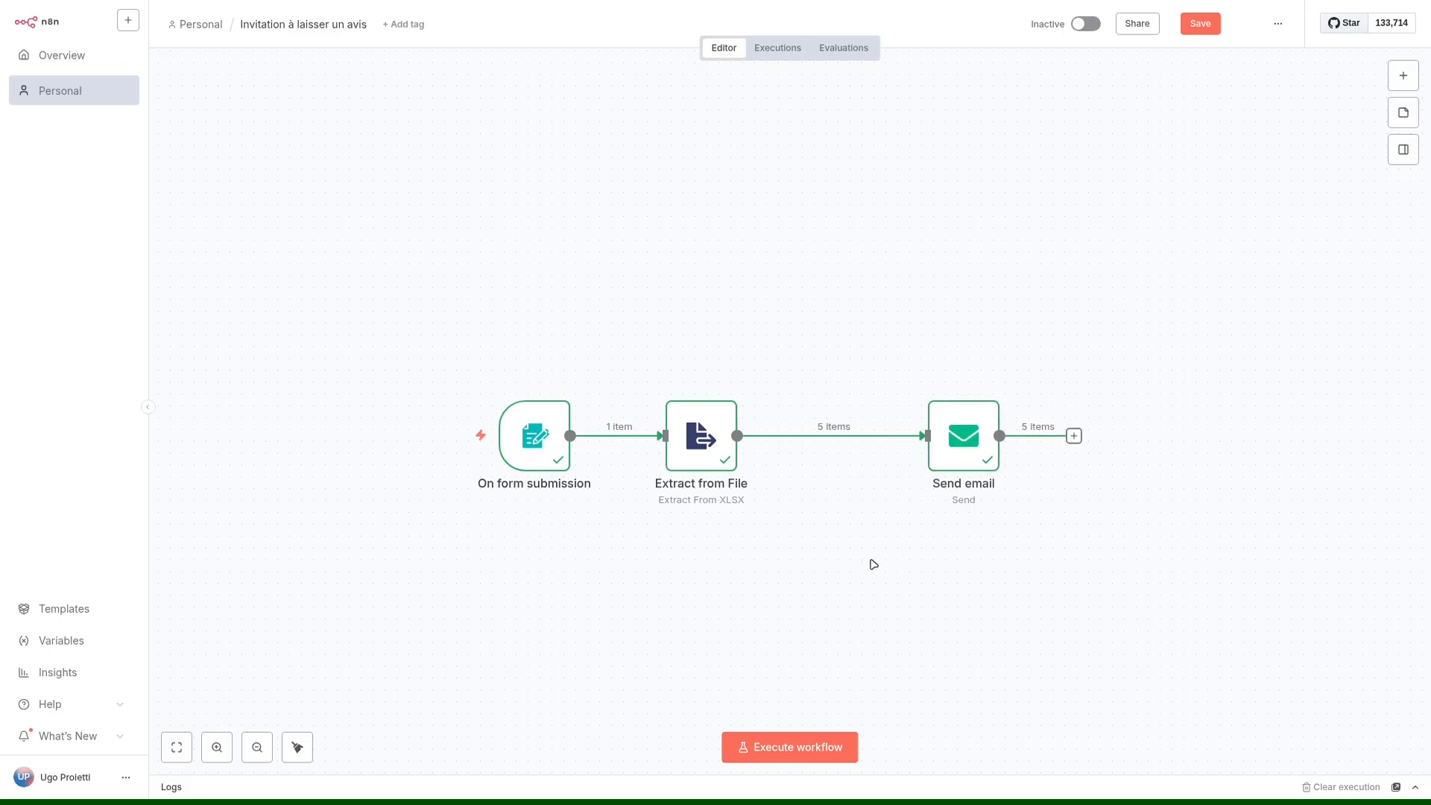
{"action": "mouse_move", "coordinate": [826, 440]}
{"action": "left_click", "coordinate": [820, 437]}
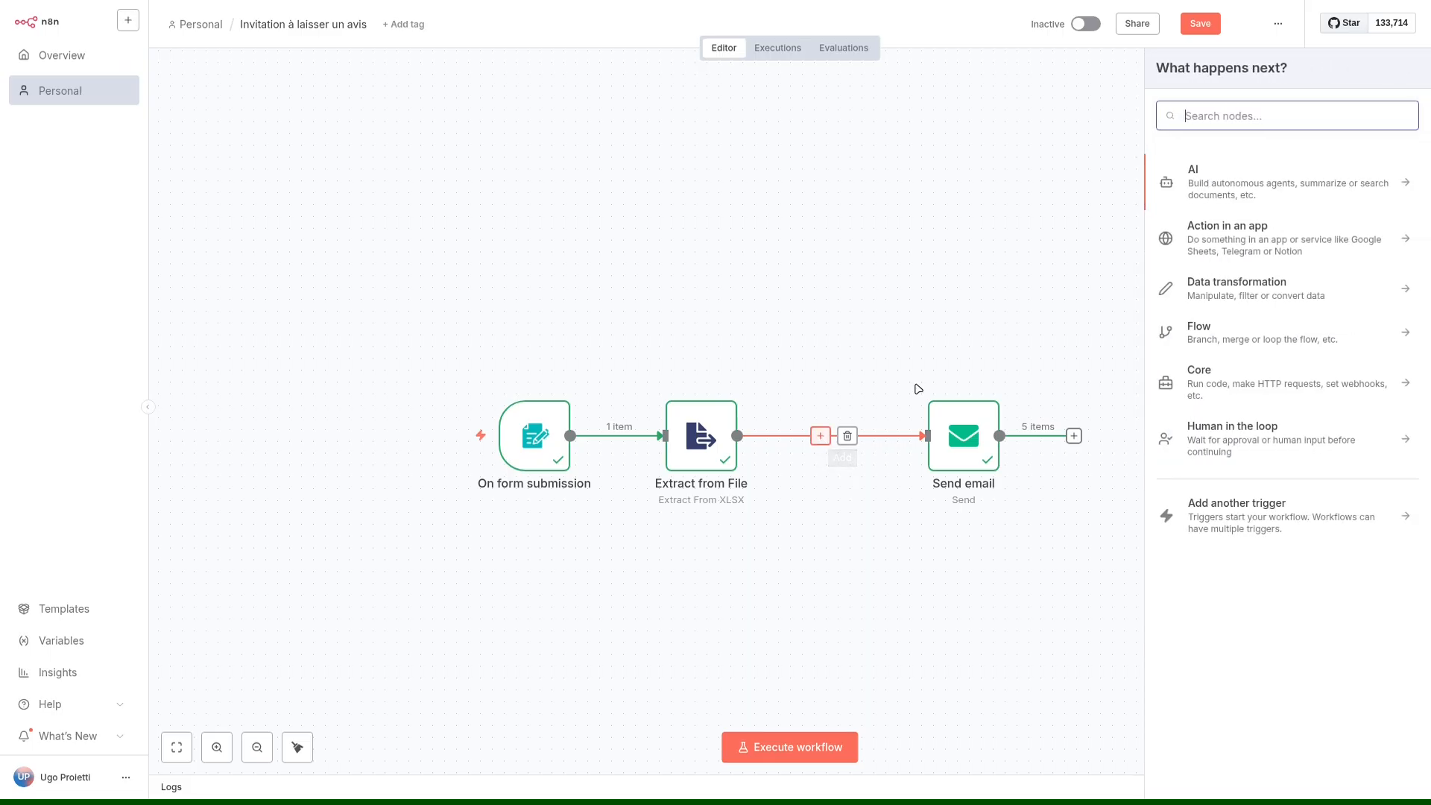
{"action": "type", "text": "wait"}
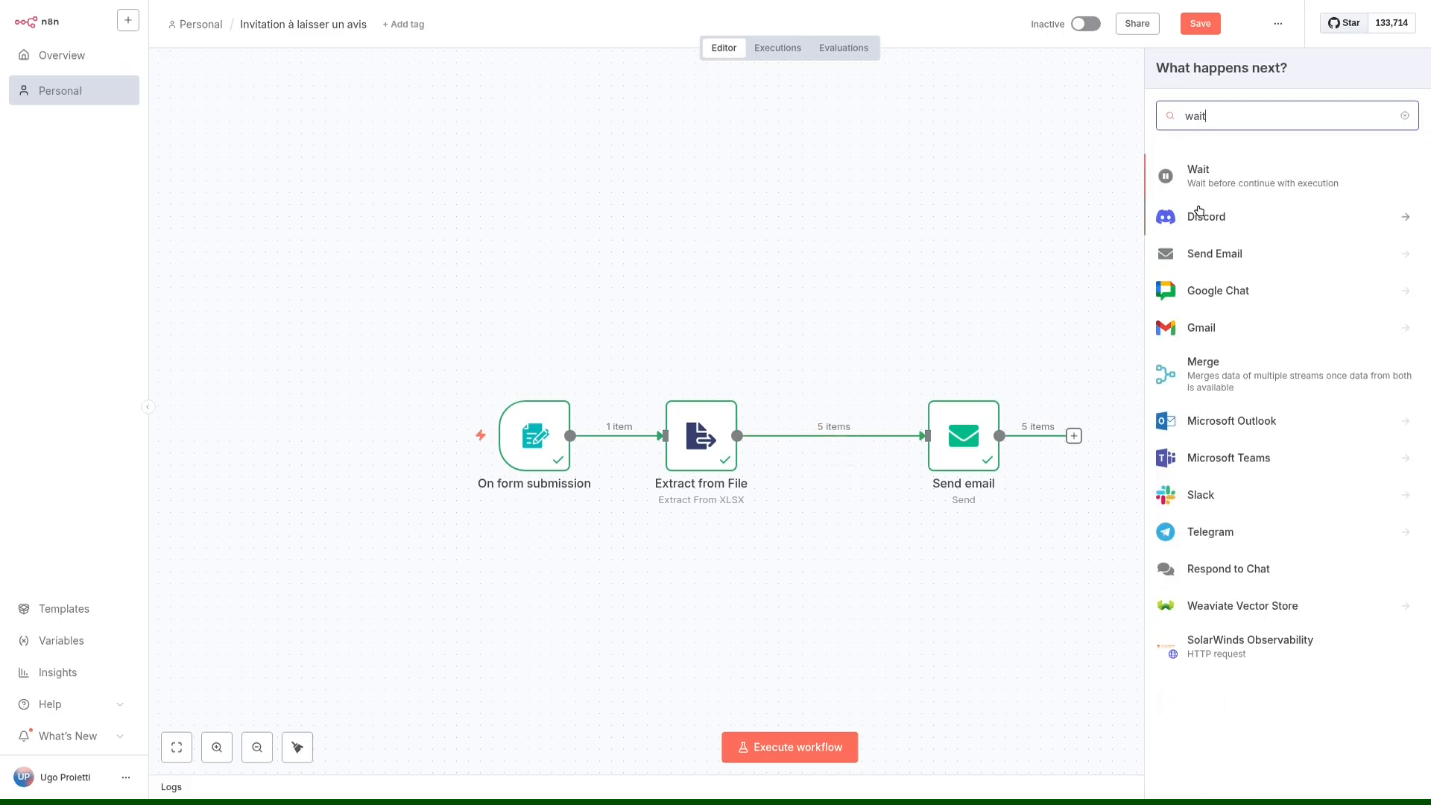
{"action": "left_click", "coordinate": [1222, 175]}
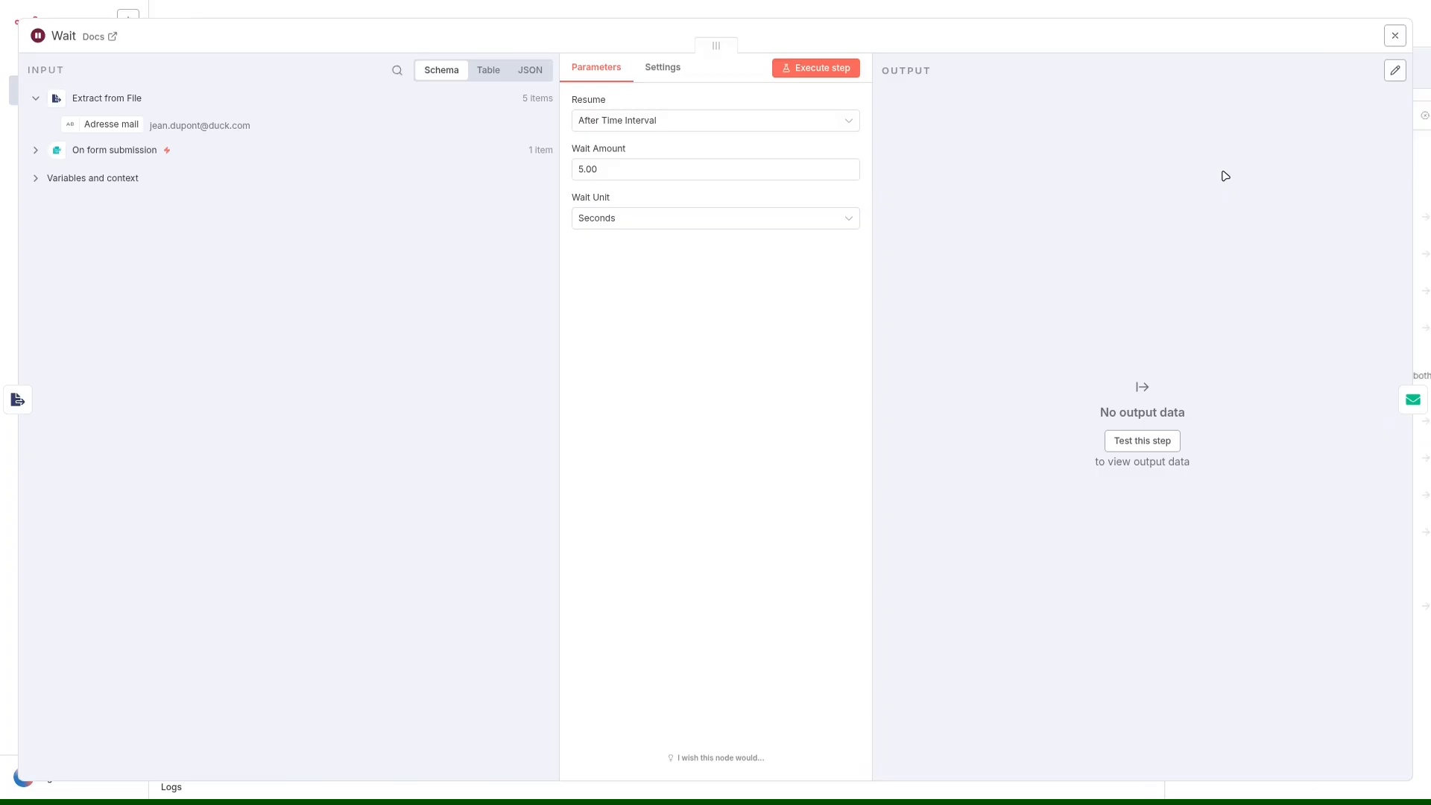
Edit the Wait Amount in the Wait node, close the node and move Send email closer to Wait.
{"action": "left_click_drag", "start_coordinate": [611, 169], "coordinate": [571, 169]}
{"action": "left_click", "coordinate": [605, 169]}
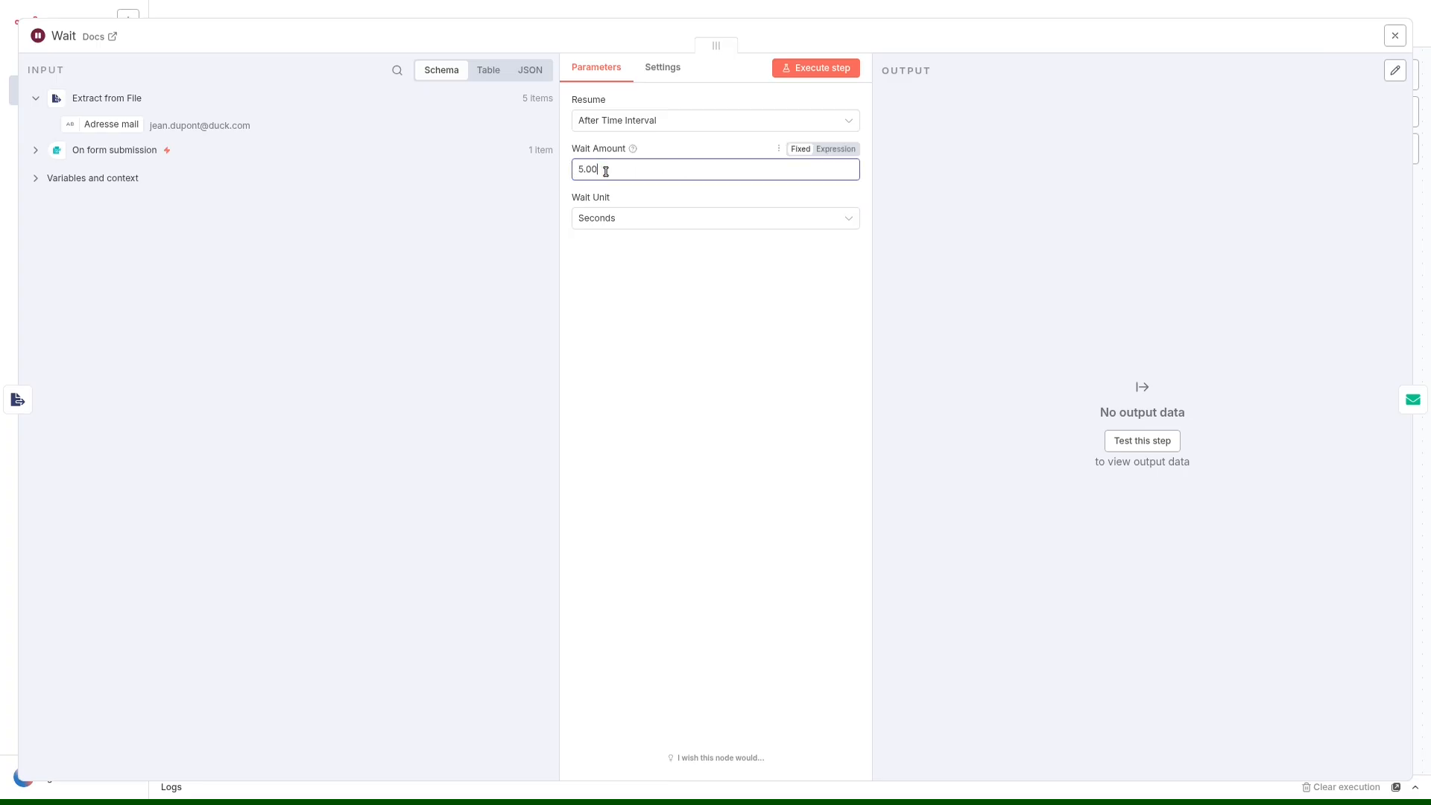
{"action": "left_click", "coordinate": [611, 218]}
{"action": "left_click", "coordinate": [618, 168]}
{"action": "key", "text": "BackSpace"}
{"action": "left_click", "coordinate": [894, 14]}
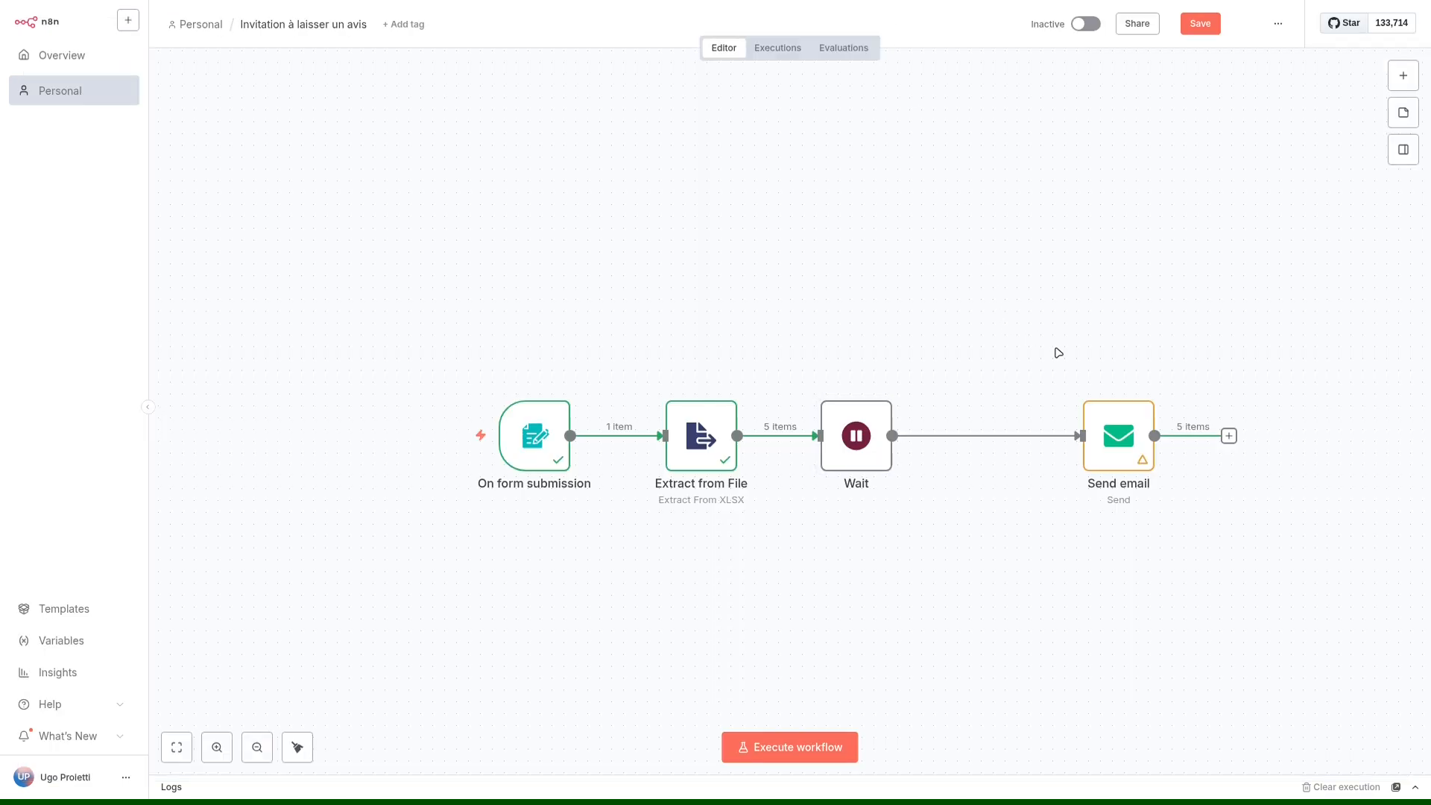
{"action": "left_click_drag", "start_coordinate": [1118, 428], "coordinate": [1034, 428]}
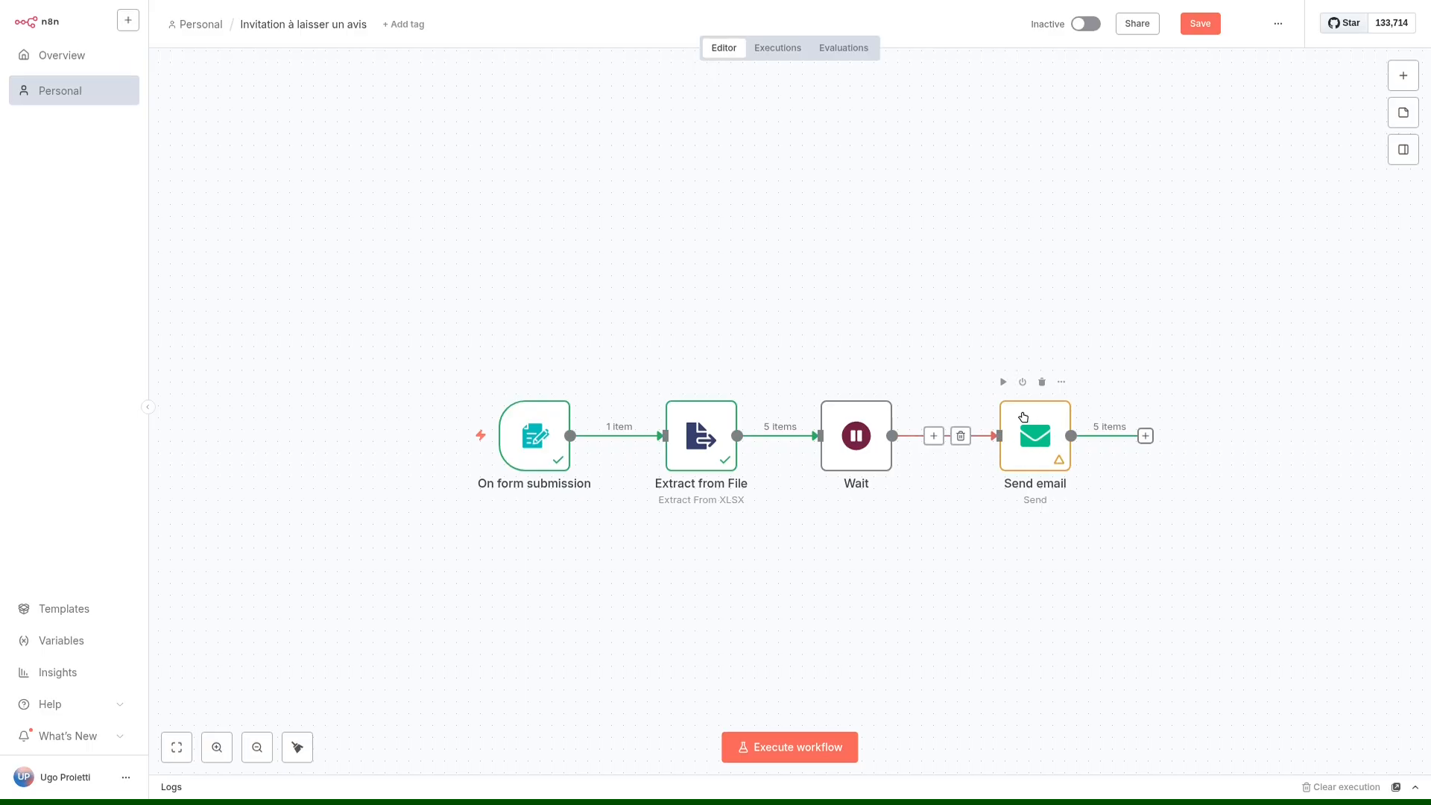
{"action": "mouse_move", "coordinate": [788, 453]}
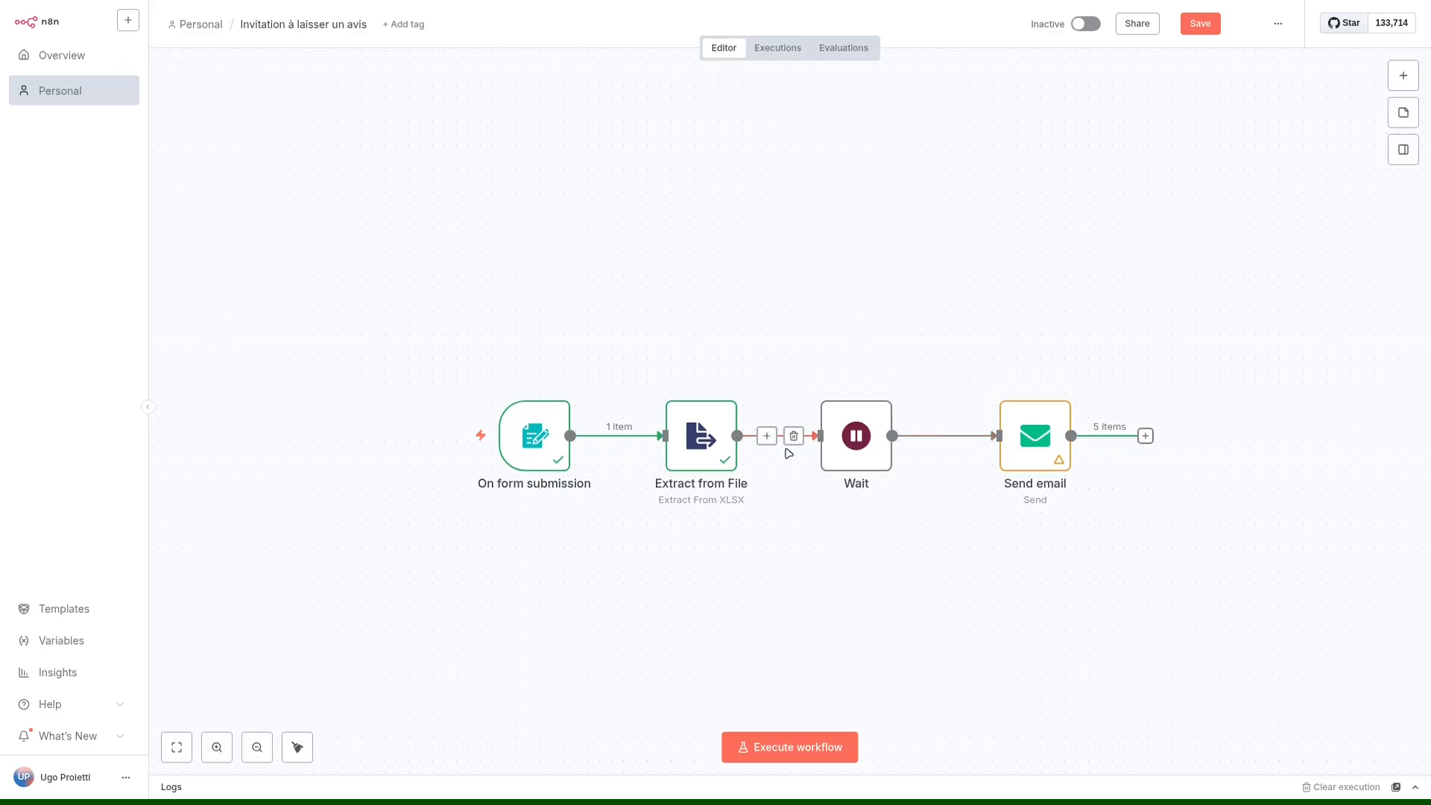